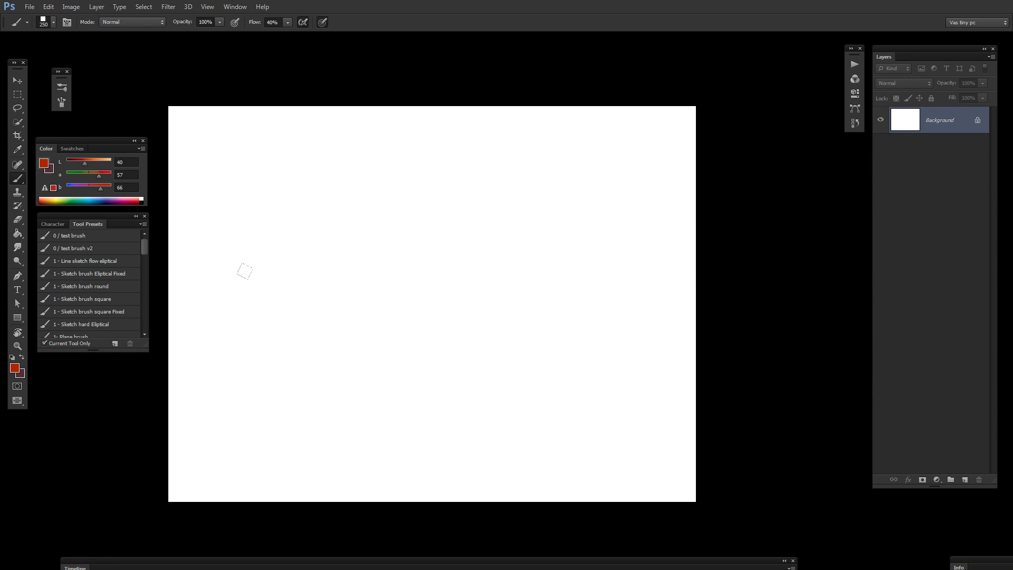
# Set the foreground colour to the purple a43eb0 in the Color Picker.
pyautogui.click(44, 164)
pyautogui.moveTo(402, 180); pyautogui.dragTo(534, 145)
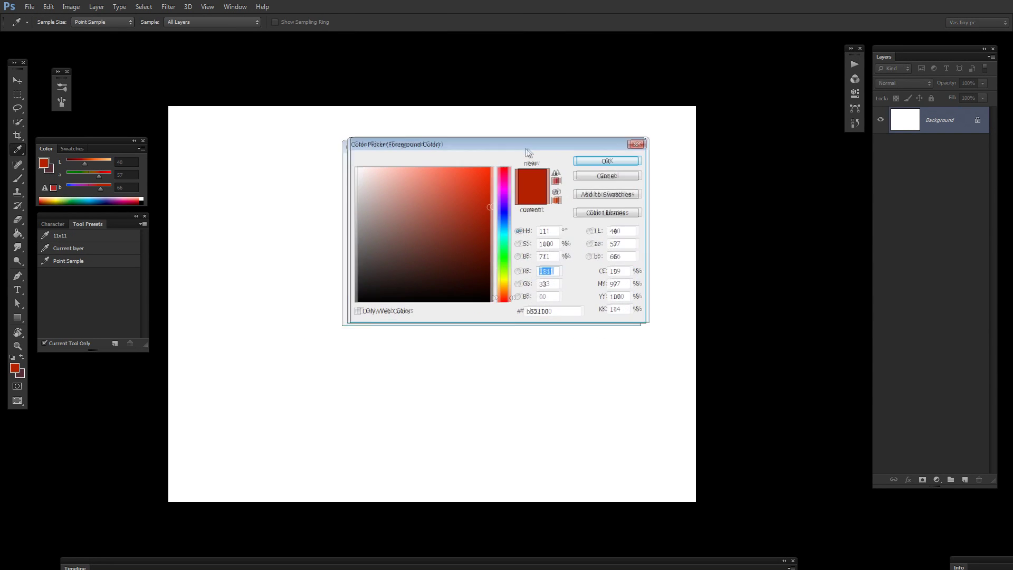
pyautogui.moveTo(437, 211)
pyautogui.mouseDown()
pyautogui.moveTo(424, 203)
pyautogui.moveTo(416, 238)
pyautogui.mouseUp()
pyautogui.moveTo(505, 214); pyautogui.dragTo(506, 192)
pyautogui.click(445, 209)
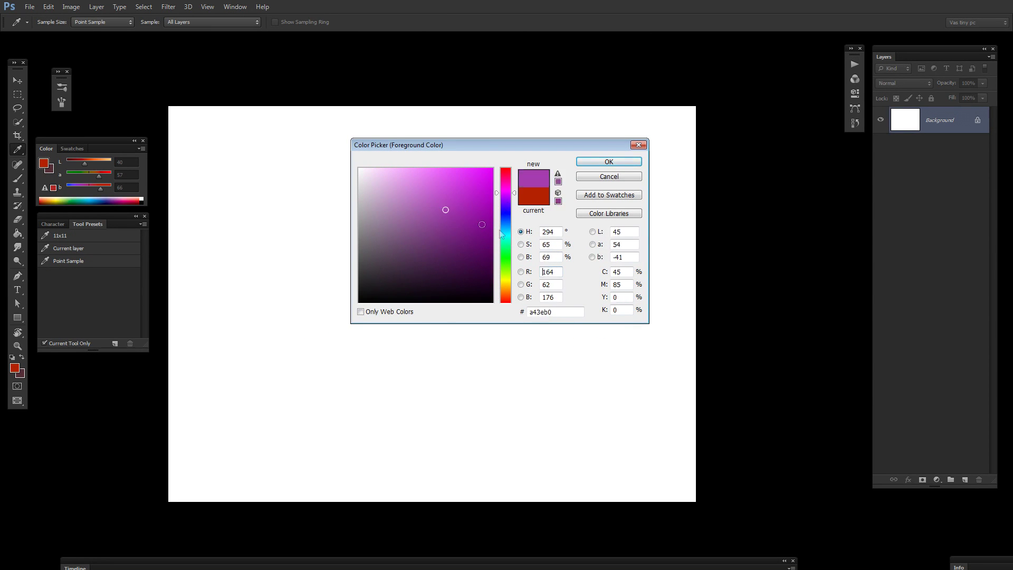
pyautogui.click(521, 244)
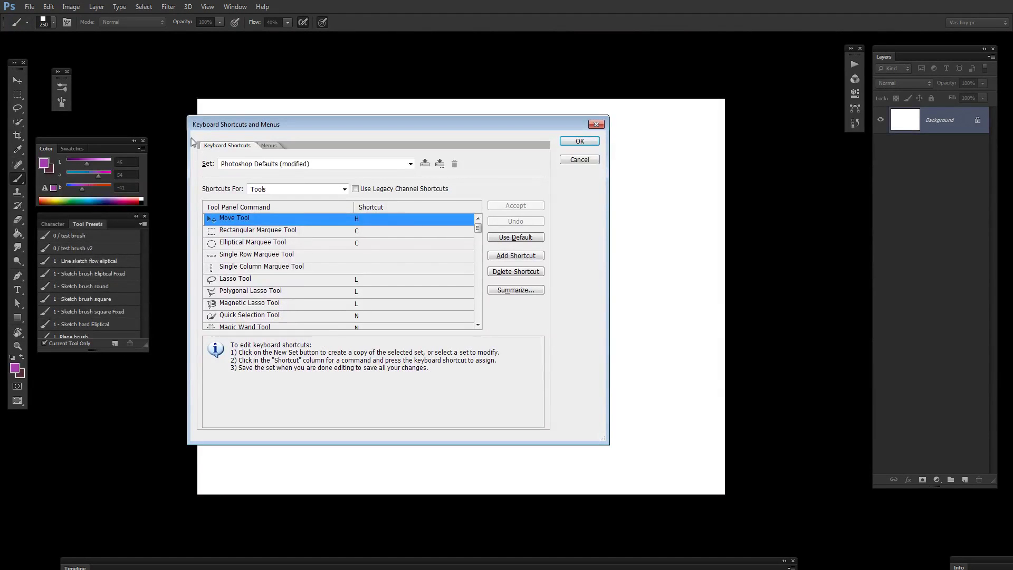
# Look up the Foreground Color Picker entry in the keyboard shortcuts for tools and close the dialog.
pyautogui.moveTo(483, 229); pyautogui.dragTo(480, 312)
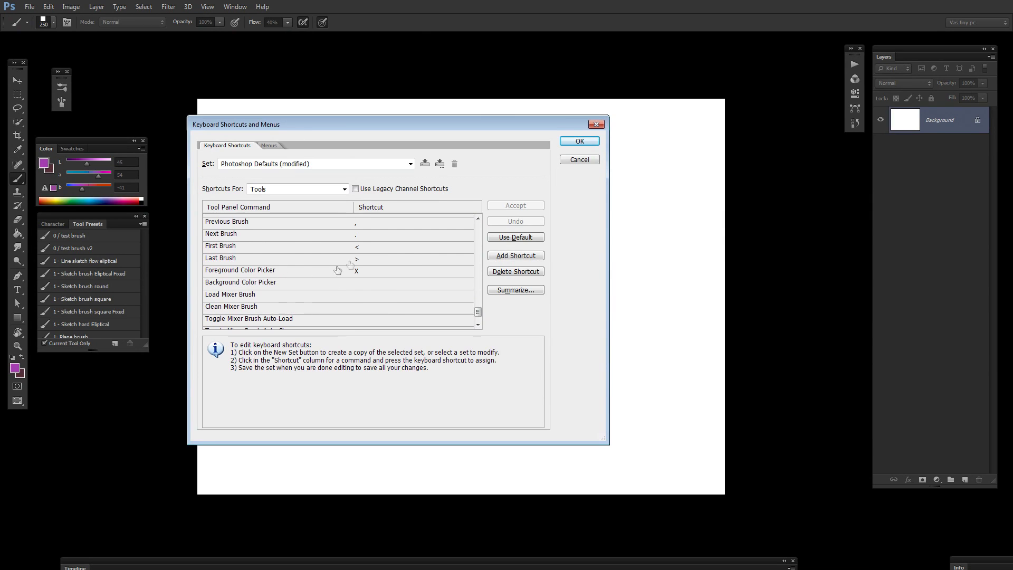
pyautogui.click(580, 140)
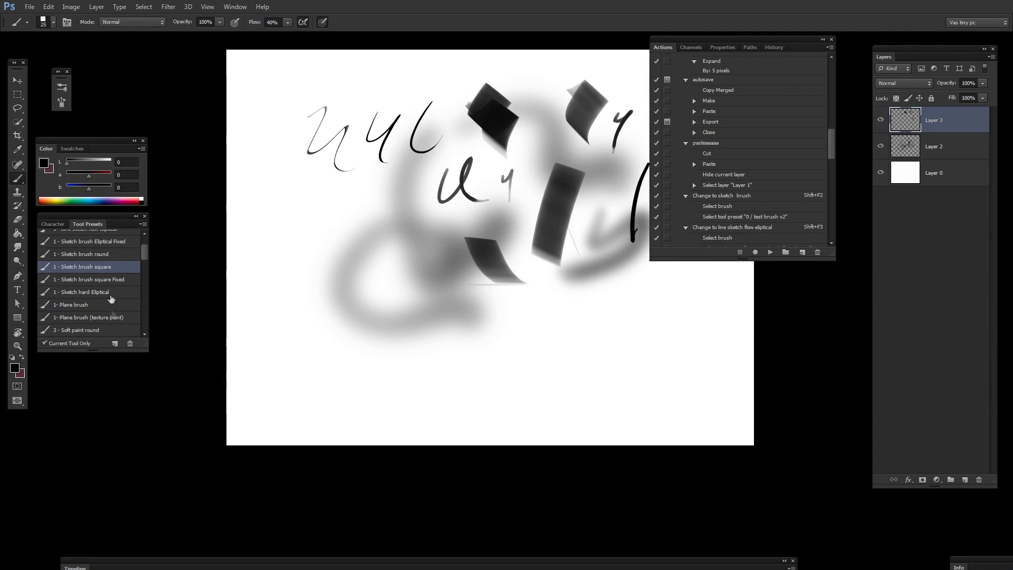
# Choose the "1 - Sketch brush square Fixed" preset, add two new layers above Layer 3 and merge both back down.
pyautogui.click(128, 280)
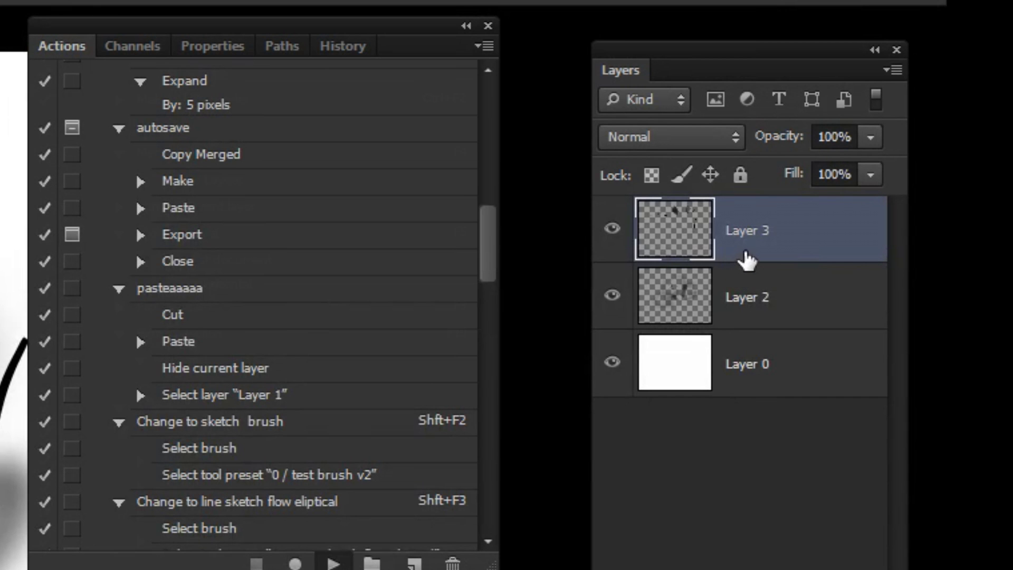
pyautogui.press('F2')
pyautogui.press('F2')
pyautogui.press('F4')
pyautogui.press('F4')
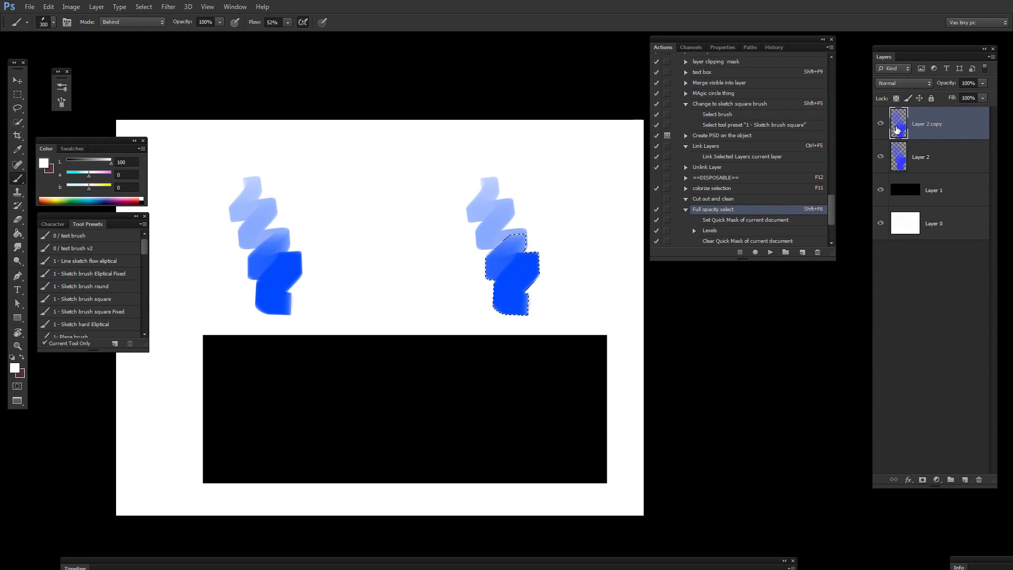
# Load the pixels of Layer 2 copy as a selection and try a white stroke across it with the Plane brush, undoing the stroke.
pyautogui.keyDown('ctrl'); pyautogui.click(896, 127); pyautogui.keyUp('ctrl')
pyautogui.hotkey('ctrl', 'shift', 'F4')
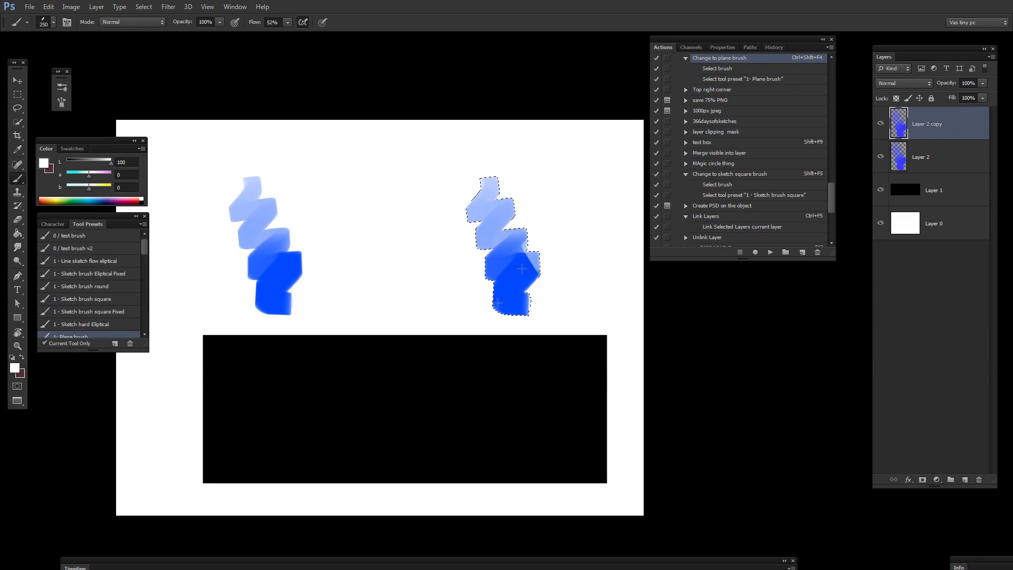
pyautogui.moveTo(497, 302); pyautogui.dragTo(566, 231)
pyautogui.hotkey('ctrl', 'z')
# Set the brush mode to Behind, paint white within the selected blue strokes, deselect and paint one more white stroke.
pyautogui.hotkey('shift', 'alt', 'q')
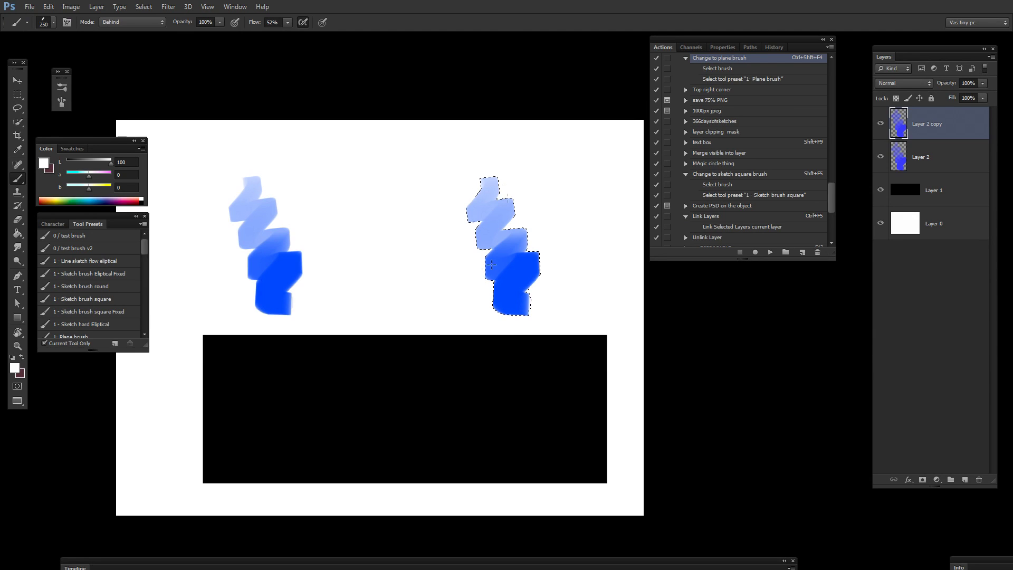
pyautogui.moveTo(491, 264); pyautogui.dragTo(763, 172)
pyautogui.hotkey('ctrl', 'd')
pyautogui.moveTo(613, 224); pyautogui.dragTo(617, 339)
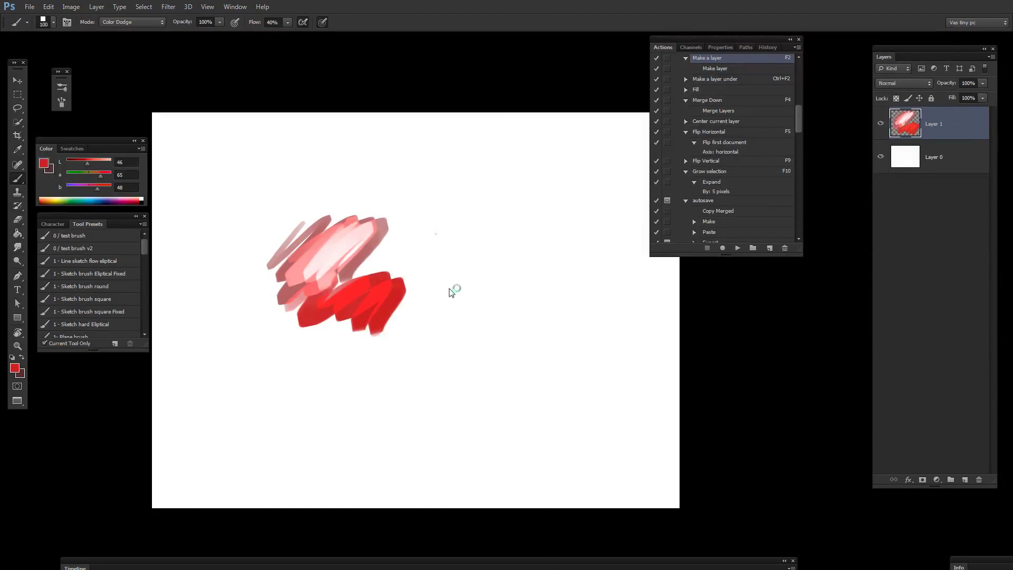
# Change the brush's blending mode directly from the canvas.
pyautogui.rightClick(450, 194)
pyautogui.click(481, 143)
pyautogui.rightClick(480, 143)
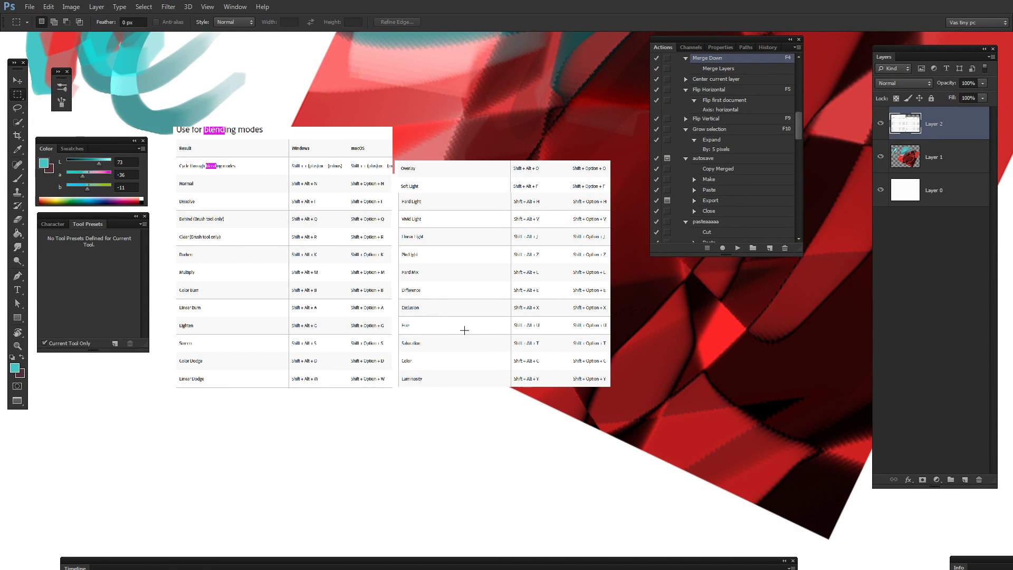
# Try several blending modes on Layer 2, including Multiply, Linear Dodge (Add), Color Dodge and Exclusion, ending with Difference.
pyautogui.hotkey('shift', 'alt', 'm')
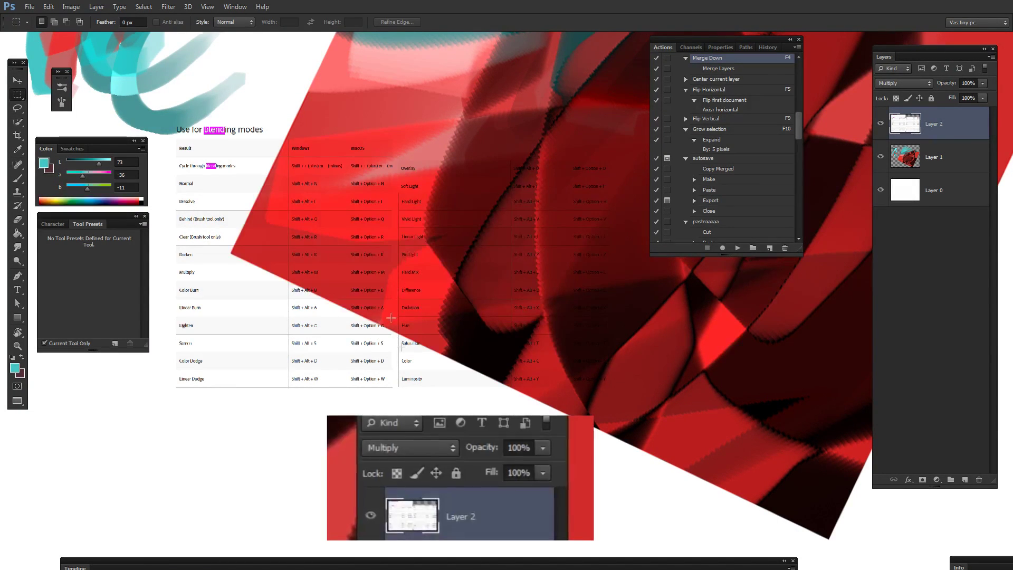
pyautogui.hotkey('shift', 'alt', 'w')
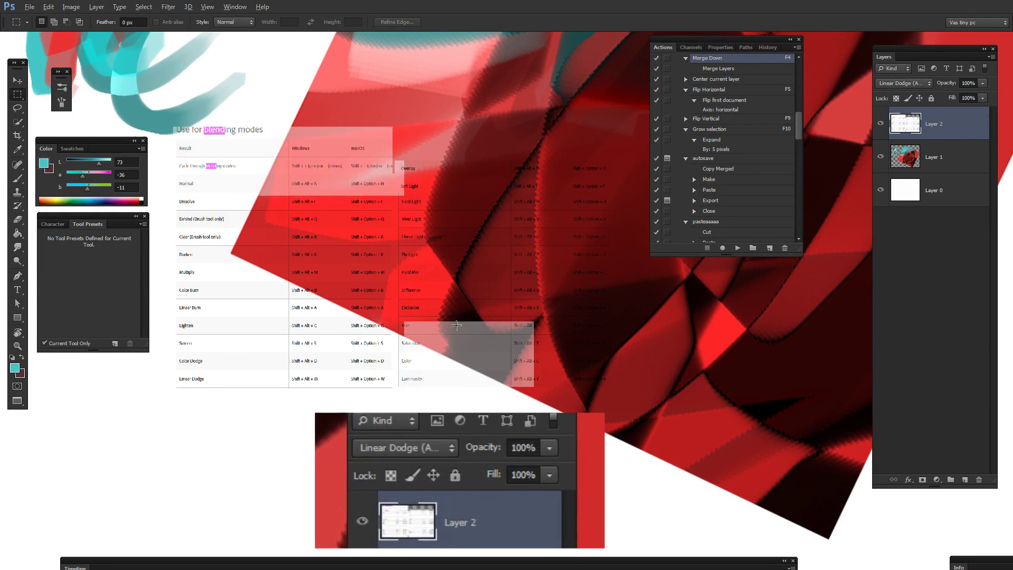
pyautogui.hotkey('shift', 'alt', 'd')
pyautogui.hotkey('shift', 'alt', 'g')
pyautogui.hotkey('shift', 'alt', 'k')
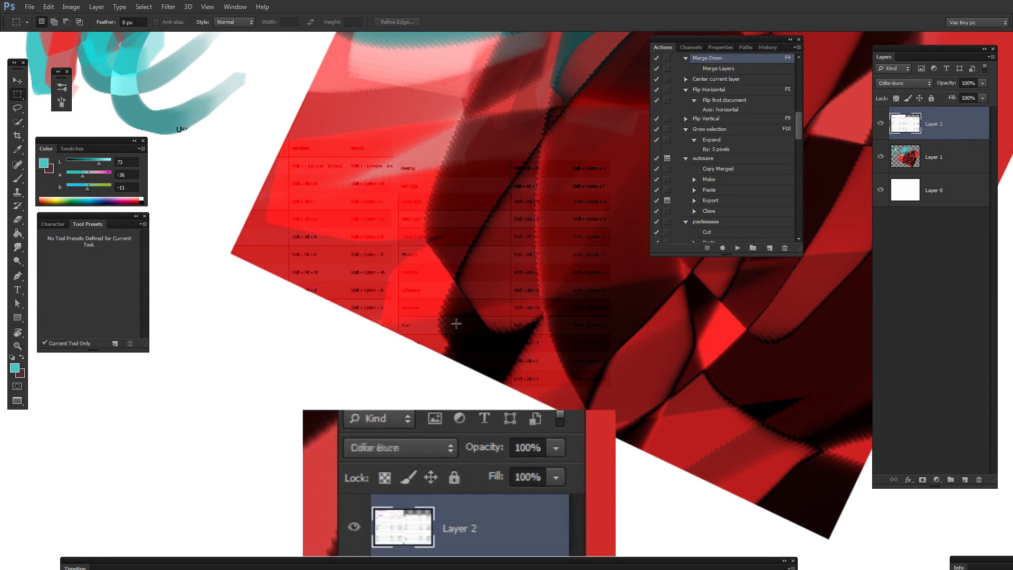
pyautogui.hotkey('shift', 'alt', 'e')
pyautogui.hotkey('shift', 'alt', 'x')
pyautogui.hotkey('shift', 'alt', 'e')
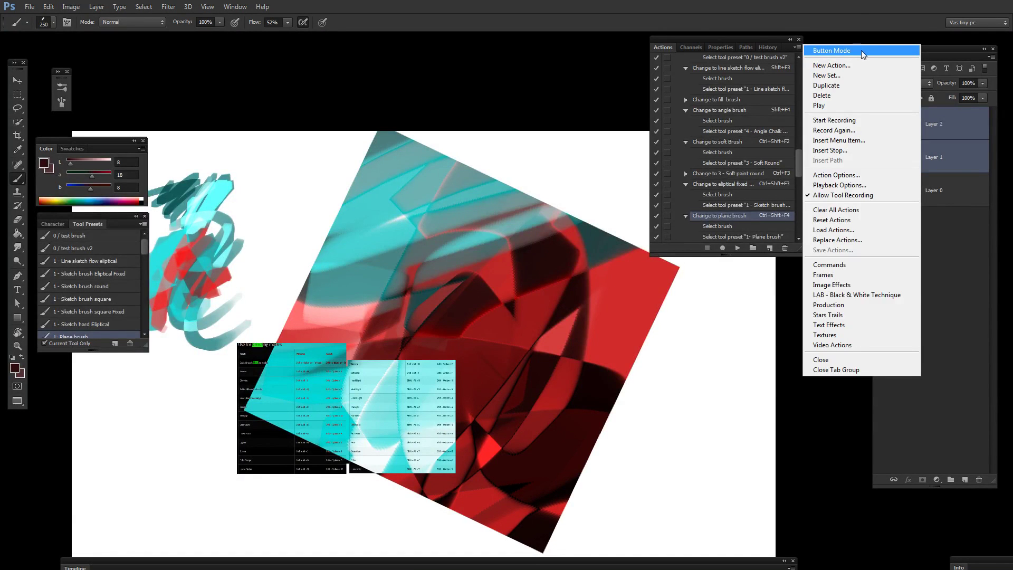
# Display the actions in Button Mode and apply the Motion Blur filter to the selected area of Layer 1.
pyautogui.click(863, 50)
pyautogui.scroll(5, 796, 111)
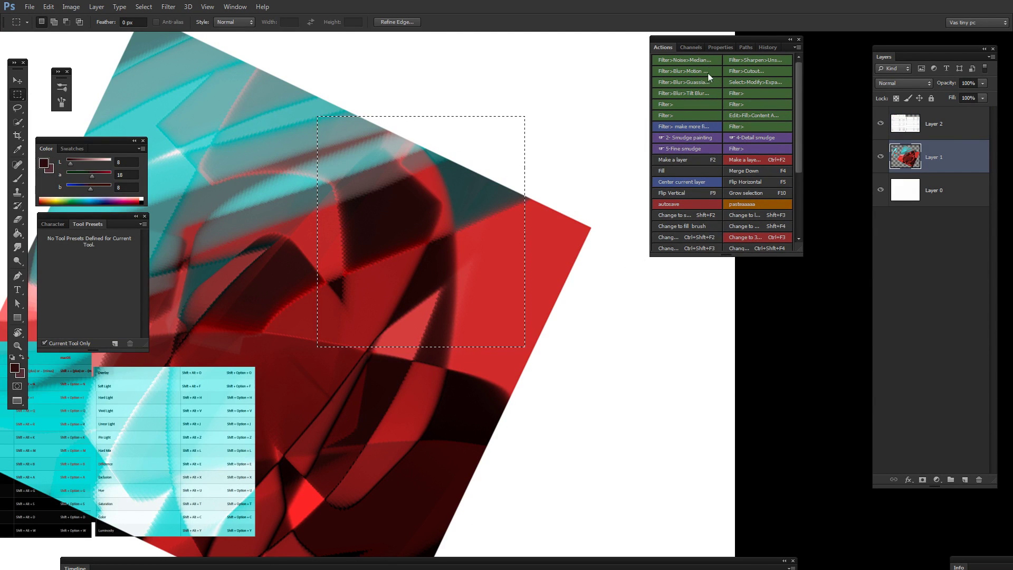
pyautogui.click(698, 69)
pyautogui.click(592, 115)
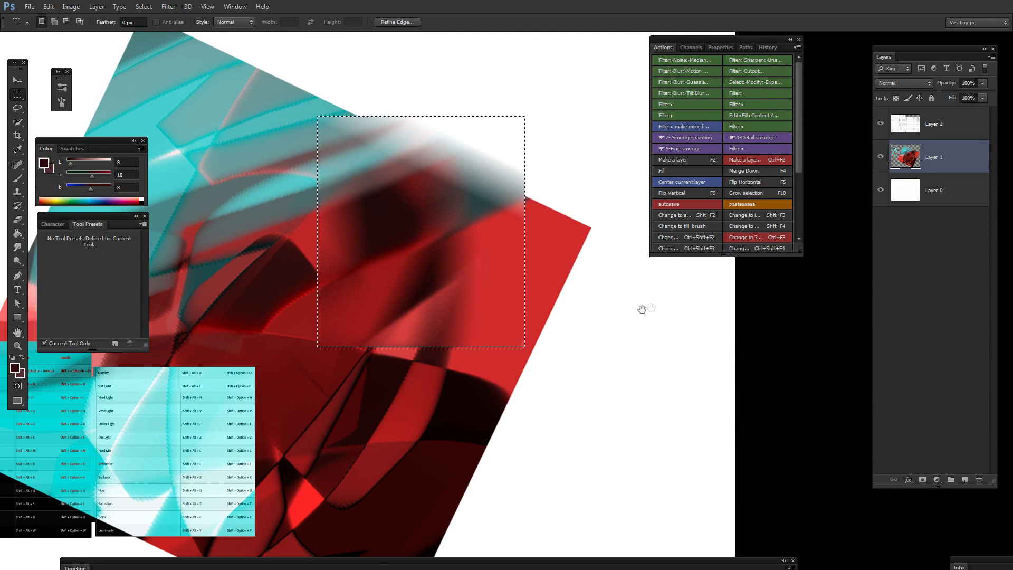
# Run the 4-Detail smudge action.
pyautogui.moveTo(643, 309); pyautogui.dragTo(607, 313)
pyautogui.click(727, 137)
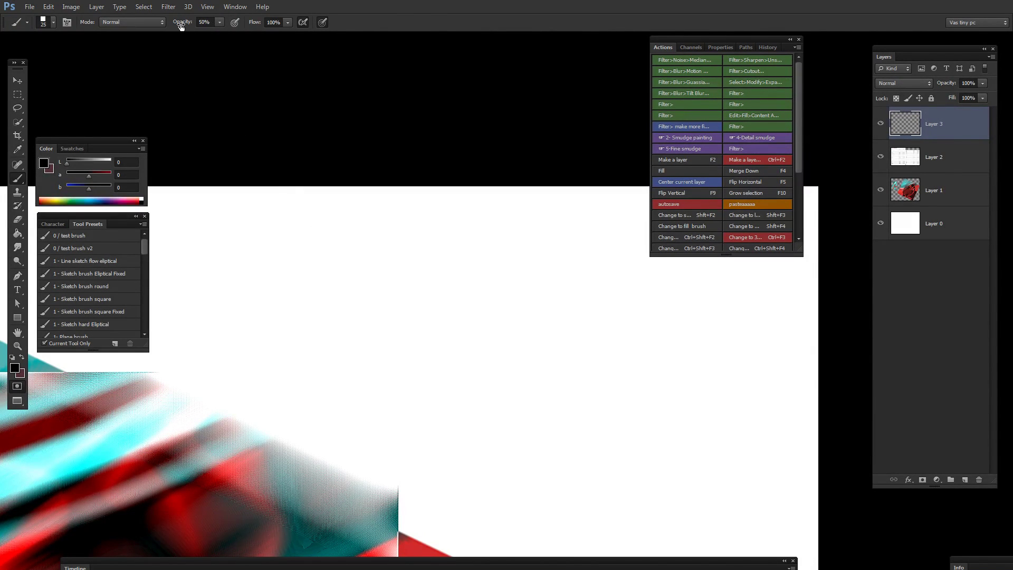
# Paint a wavy black stroke at 100% opacity and a second one below it at 62% flow.
pyautogui.moveTo(180, 27)
pyautogui.mouseDown()
pyautogui.moveTo(251, 263)
pyautogui.moveTo(279, 274)
pyautogui.moveTo(348, 272)
pyautogui.moveTo(448, 240)
pyautogui.moveTo(536, 239)
pyautogui.moveTo(583, 258)
pyautogui.mouseUp()
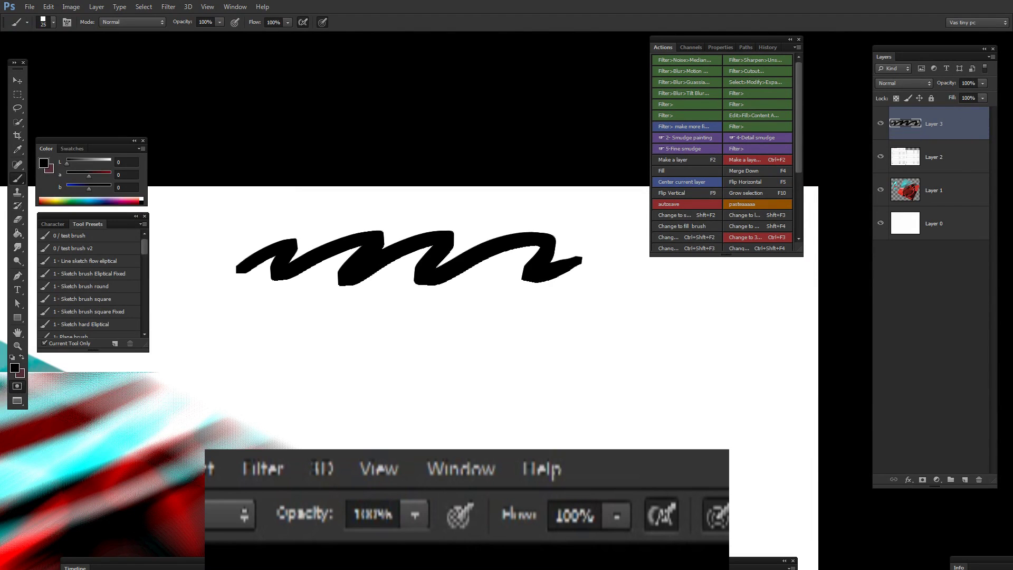
pyautogui.hotkey('shift', '6')
pyautogui.hotkey('shift', '2')
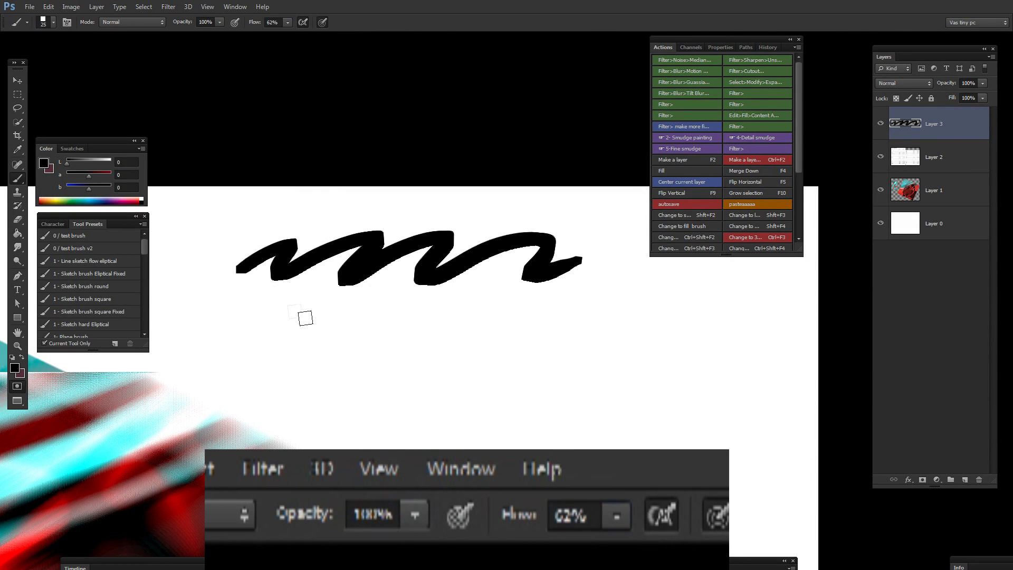
pyautogui.moveTo(249, 326)
pyautogui.mouseDown()
pyautogui.moveTo(334, 360)
pyautogui.moveTo(403, 362)
pyautogui.moveTo(488, 344)
pyautogui.mouseUp()
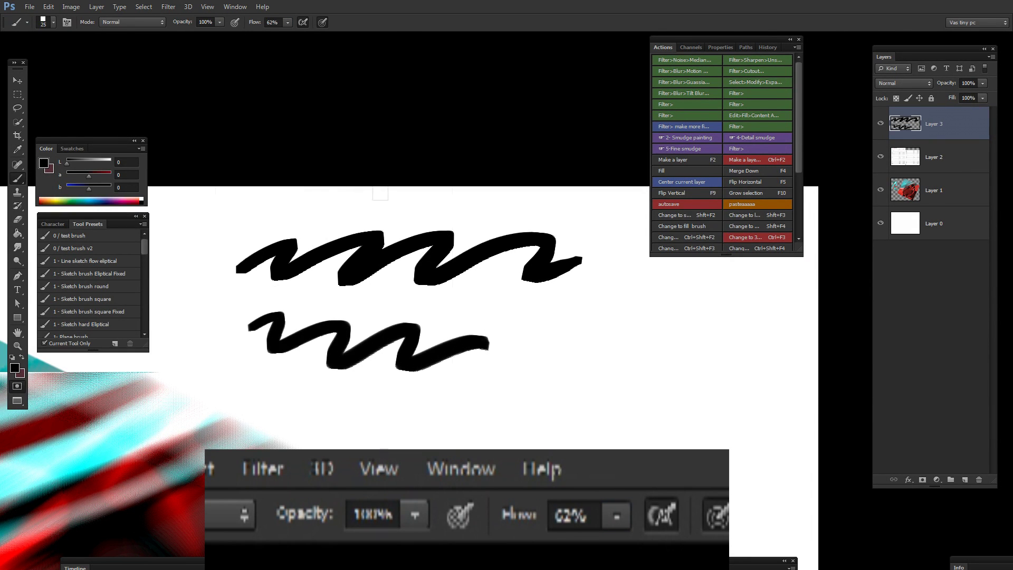
# Set the brush tip spacing to 134% and the flow to 100%, and paint a row of separate black squares.
pyautogui.press('F5')
pyautogui.moveTo(334, 327); pyautogui.dragTo(360, 327)
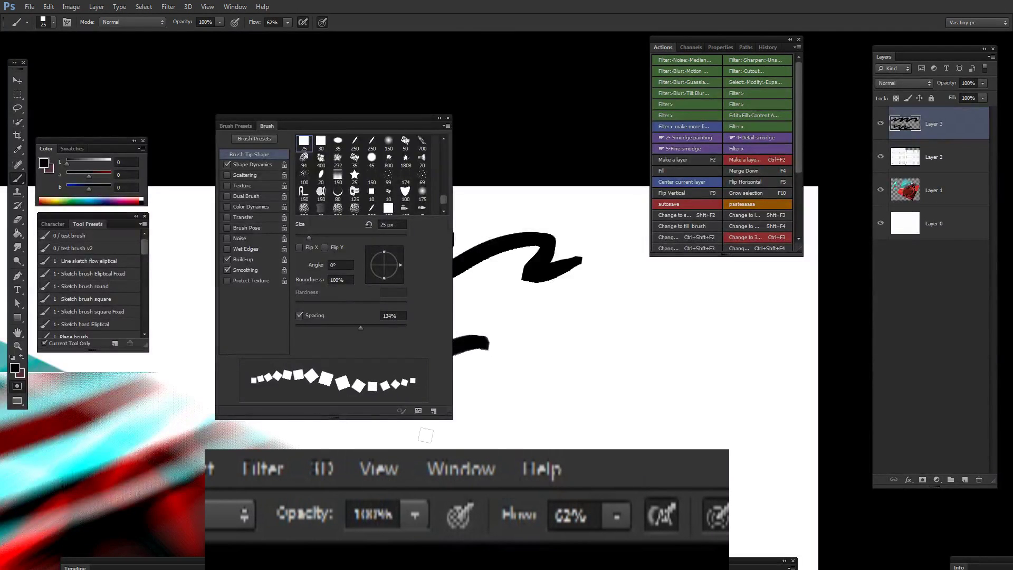
pyautogui.press('F5')
pyautogui.moveTo(425, 434)
pyautogui.mouseDown()
pyautogui.moveTo(256, 335)
pyautogui.moveTo(282, 302)
pyautogui.moveTo(551, 291)
pyautogui.mouseUp()
pyautogui.hotkey('shift', '0')
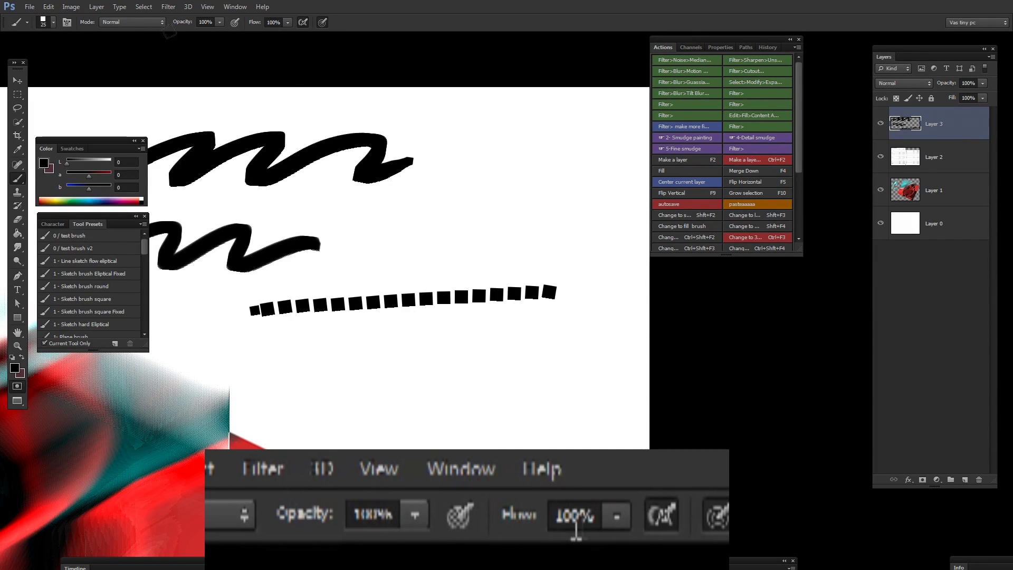
# Set the brush flow to 50% and paint a second row of squares plus an overlapping scribble above the rows.
pyautogui.click(273, 22)
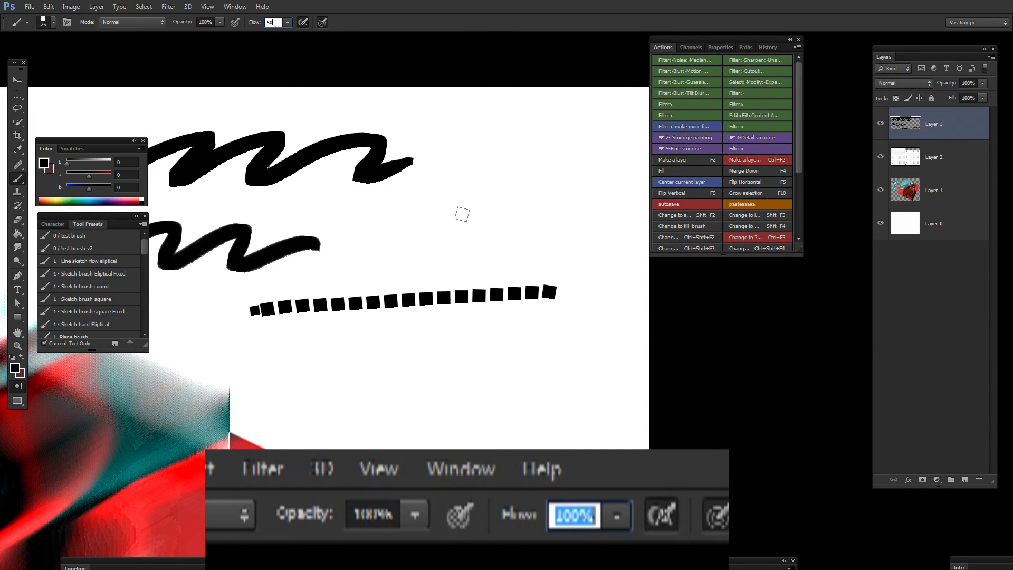
pyautogui.write('50')
pyautogui.moveTo(253, 363); pyautogui.dragTo(602, 360)
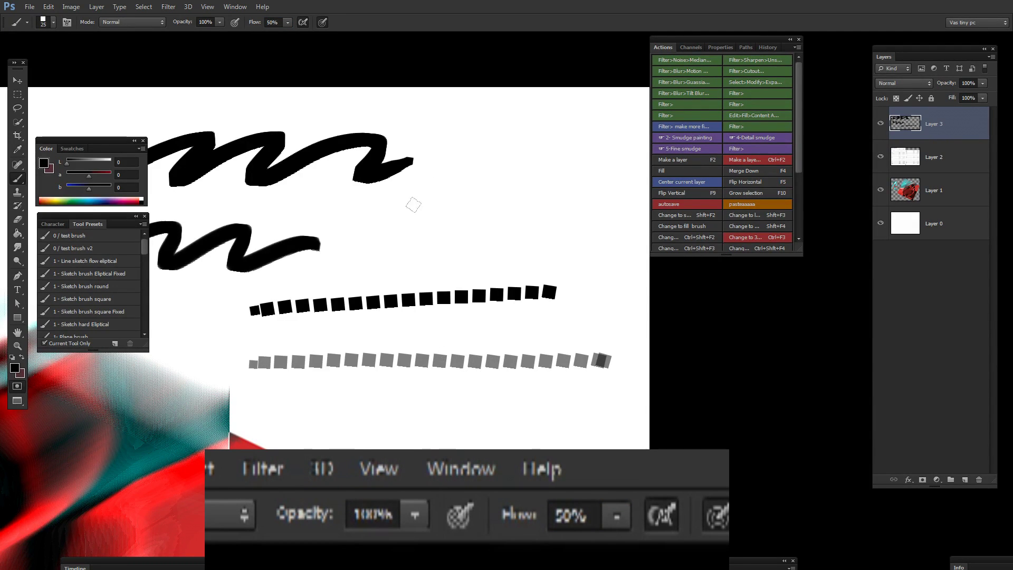
pyautogui.moveTo(366, 257)
pyautogui.mouseDown()
pyautogui.moveTo(415, 219)
pyautogui.moveTo(449, 235)
pyautogui.moveTo(432, 214)
pyautogui.moveTo(403, 220)
pyautogui.moveTo(444, 206)
pyautogui.moveTo(424, 206)
pyautogui.moveTo(451, 222)
pyautogui.mouseUp()
# Set the flow to 100% and the opacity to 50%, and paint a scribble beside the overlapping squares.
pyautogui.hotkey('shift', '0')
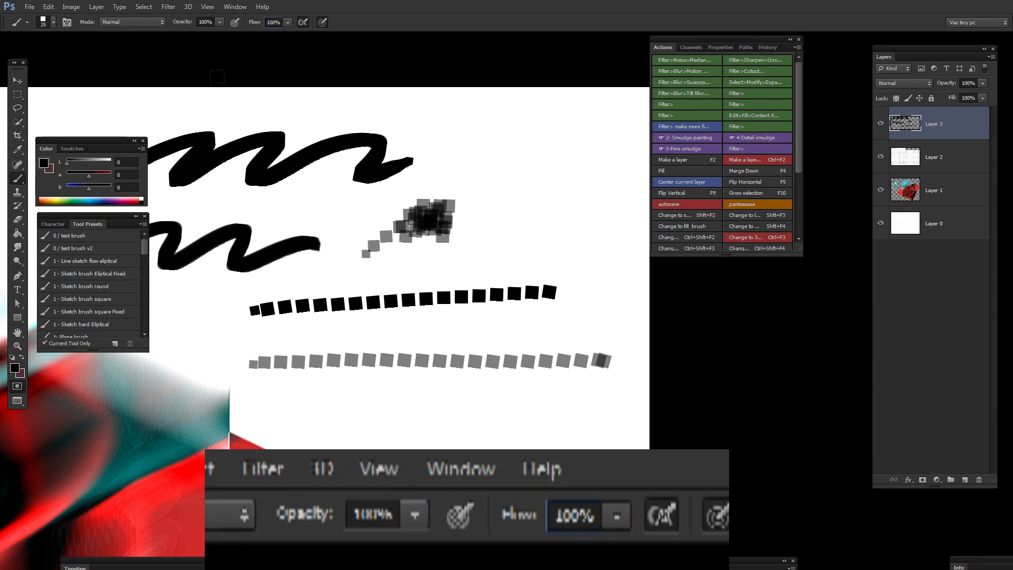
pyautogui.click(205, 22)
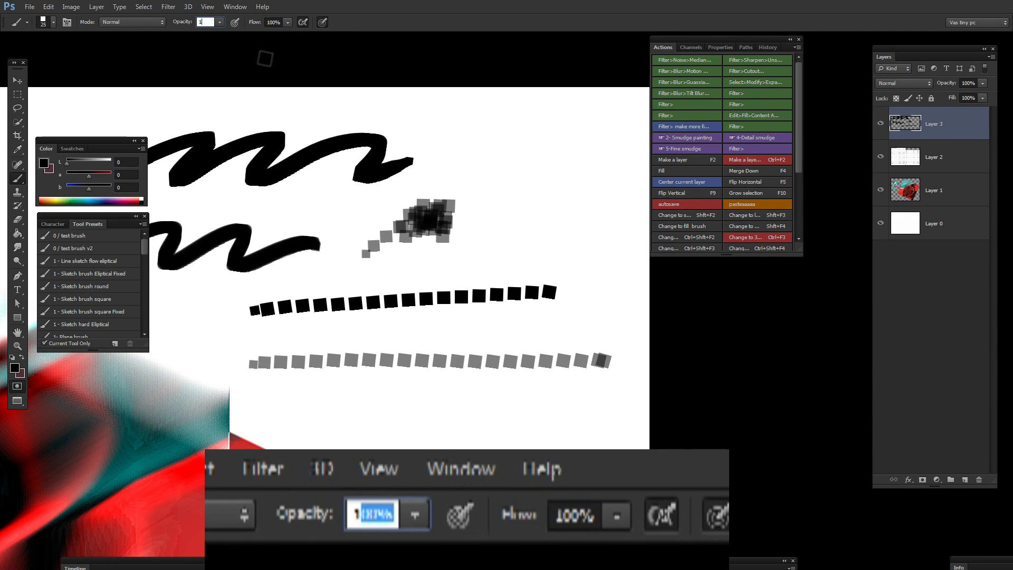
pyautogui.press('BackSpace')
pyautogui.write('50')
pyautogui.press('Return')
pyautogui.moveTo(520, 201)
pyautogui.mouseDown()
pyautogui.moveTo(559, 225)
pyautogui.moveTo(521, 218)
pyautogui.moveTo(552, 214)
pyautogui.moveTo(528, 209)
pyautogui.moveTo(557, 185)
pyautogui.mouseUp()
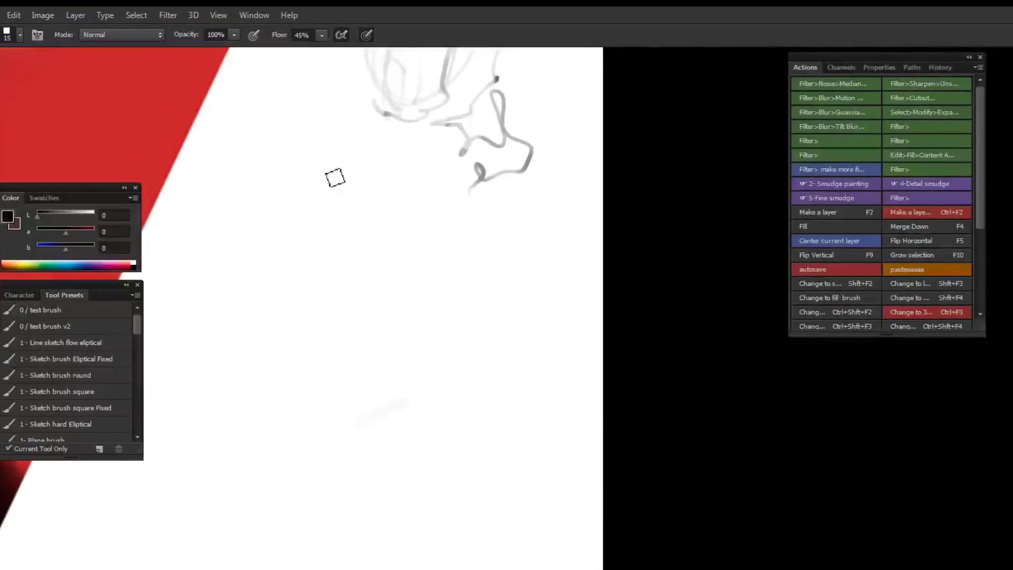
# Run the brush flow through several values such as 36%, 46% and 83%, and finish at 23%.
pyautogui.hotkey('shift', '3')
pyautogui.hotkey('shift', '6')
pyautogui.hotkey('shift', '4')
pyautogui.hotkey('shift', '6')
pyautogui.hotkey('shift', '3')
pyautogui.hotkey('shift', '6')
pyautogui.hotkey('shift', '8')
pyautogui.hotkey('shift', '3')
pyautogui.hotkey('shift', '4')
pyautogui.hotkey('shift', '2')
pyautogui.hotkey('shift', '2')
pyautogui.hotkey('shift', '3')
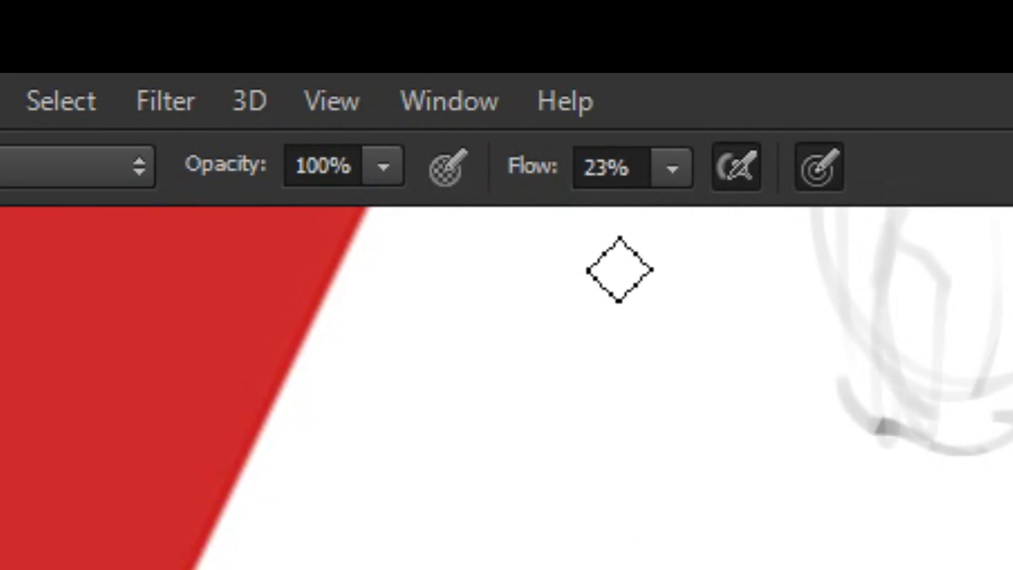
# Run the brush opacity through 36%, 46% and 64%, and finish at 74%.
pyautogui.press('3')
pyautogui.press('6')
pyautogui.press('4')
pyautogui.press('6')
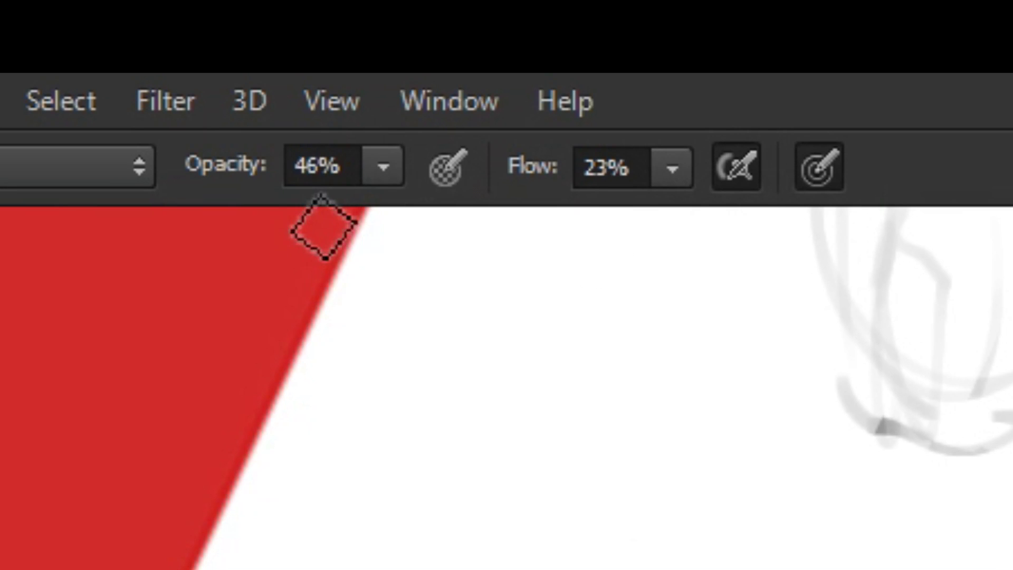
pyautogui.press('6')
pyautogui.press('4')
pyautogui.press('7')
pyautogui.press('4')
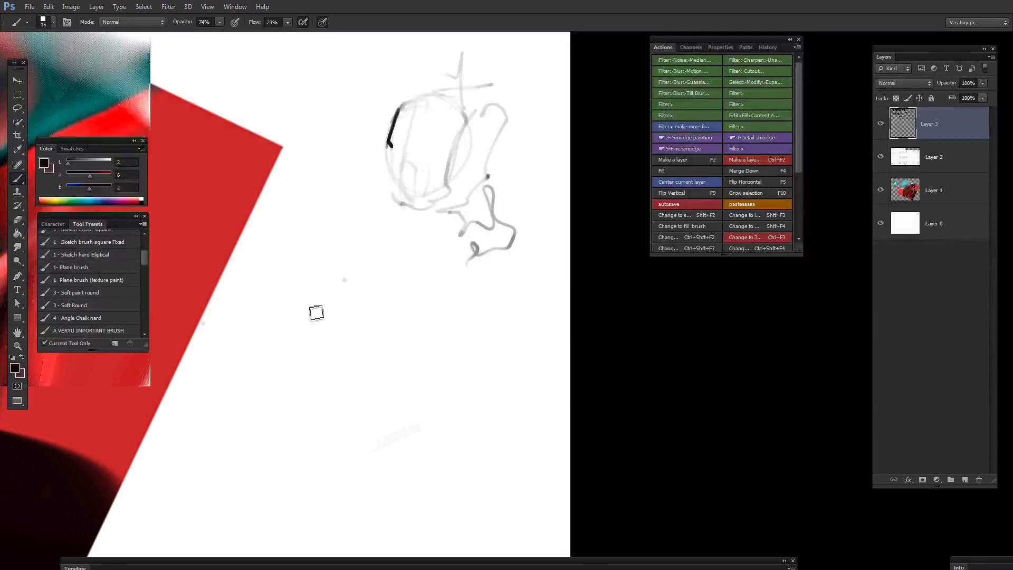
# Delete the "A VERYU IMPORTANT BRUSH" tool preset and two blank size-1 brushes from the brush picker.
pyautogui.keyDown('alt'); pyautogui.click(115, 331); pyautogui.keyUp('alt')
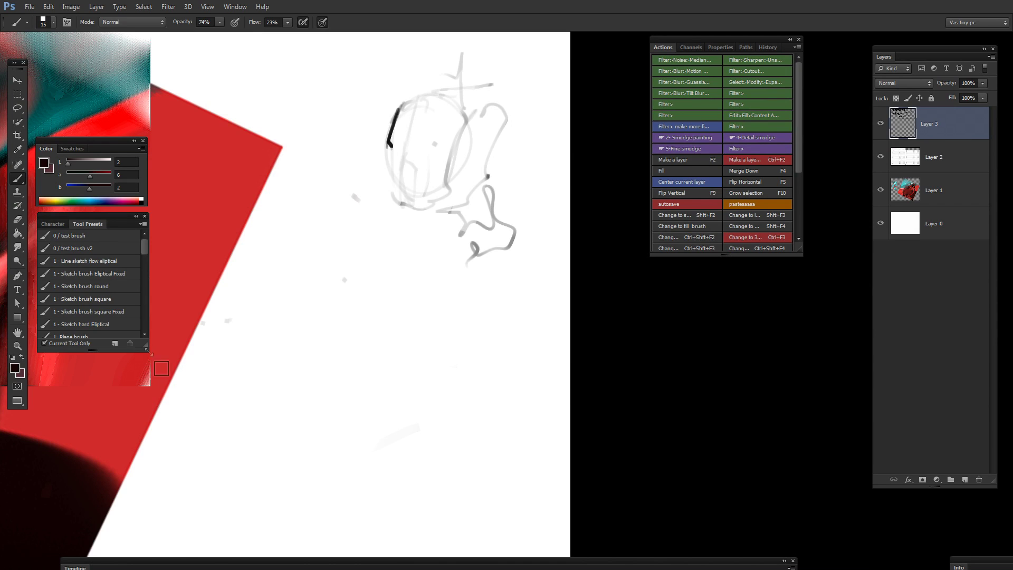
pyautogui.rightClick(303, 247)
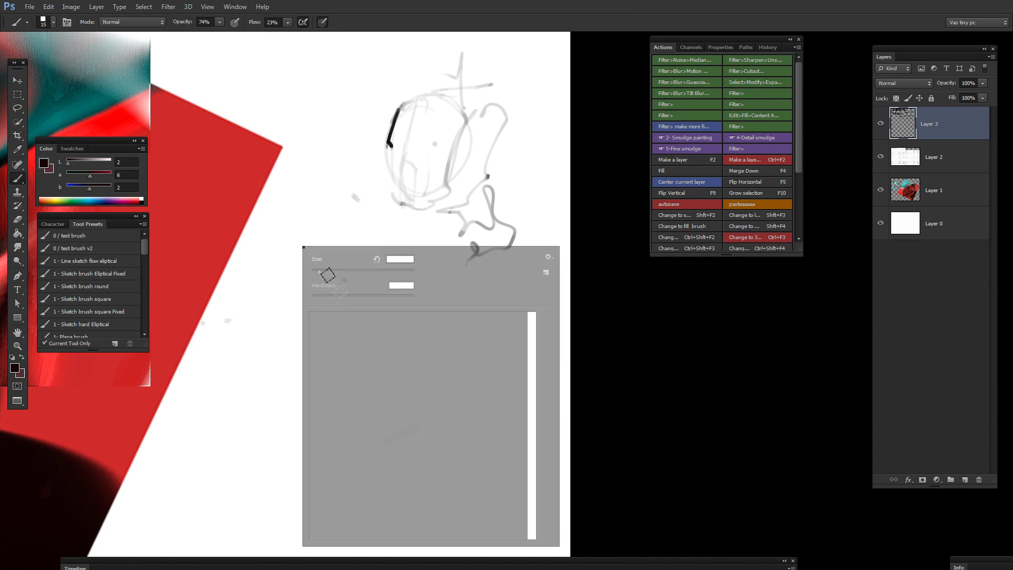
pyautogui.scroll(-1, 511, 473)
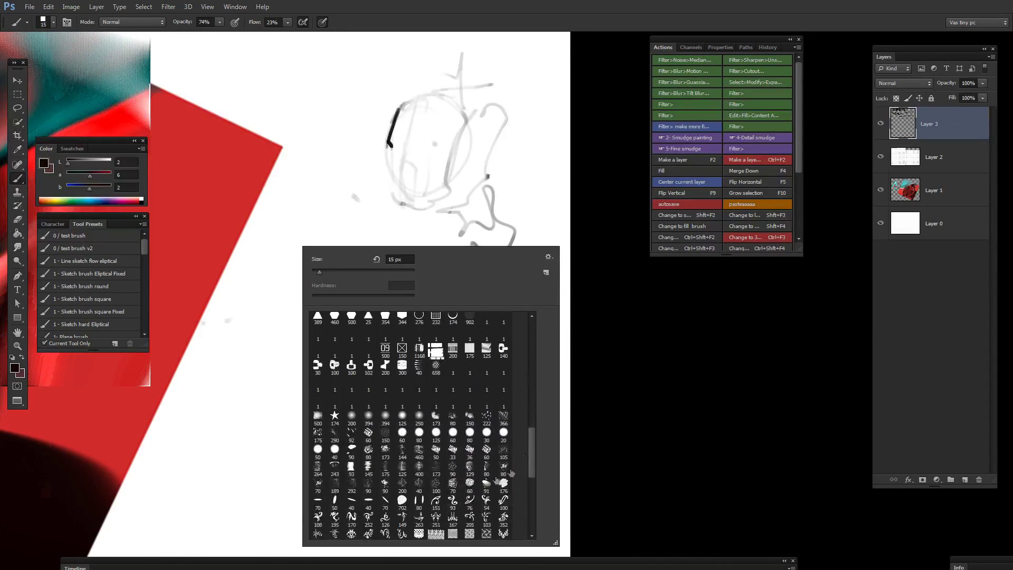
pyautogui.keyDown('alt'); pyautogui.click(501, 391); pyautogui.keyUp('alt')
pyautogui.keyDown('alt'); pyautogui.click(501, 392); pyautogui.keyUp('alt')
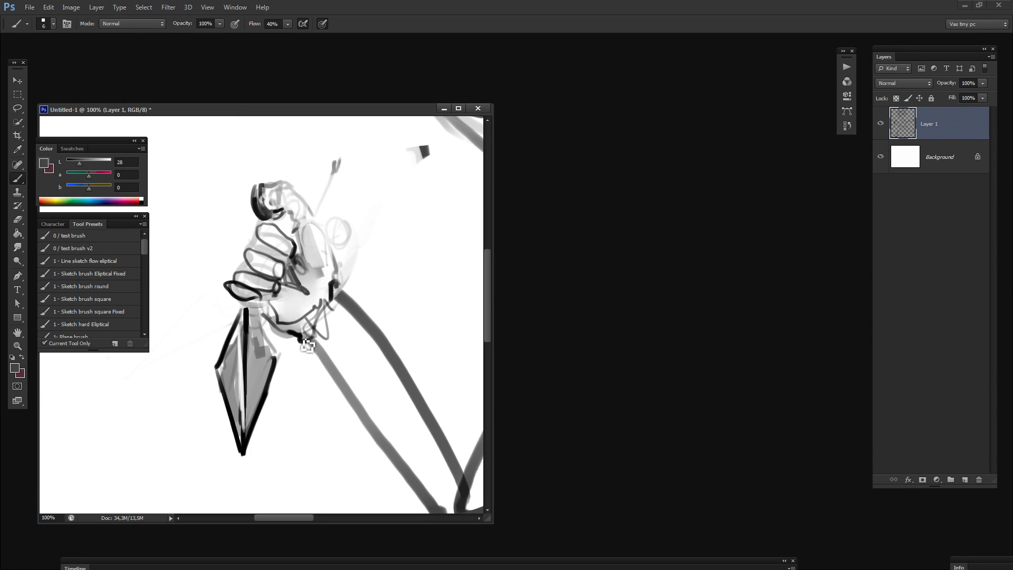
# Open a second window of the same document and place its 25% view beside the 100% close-up of the hand.
pyautogui.click(235, 7)
pyautogui.moveTo(280, 19)
pyautogui.click(369, 215)
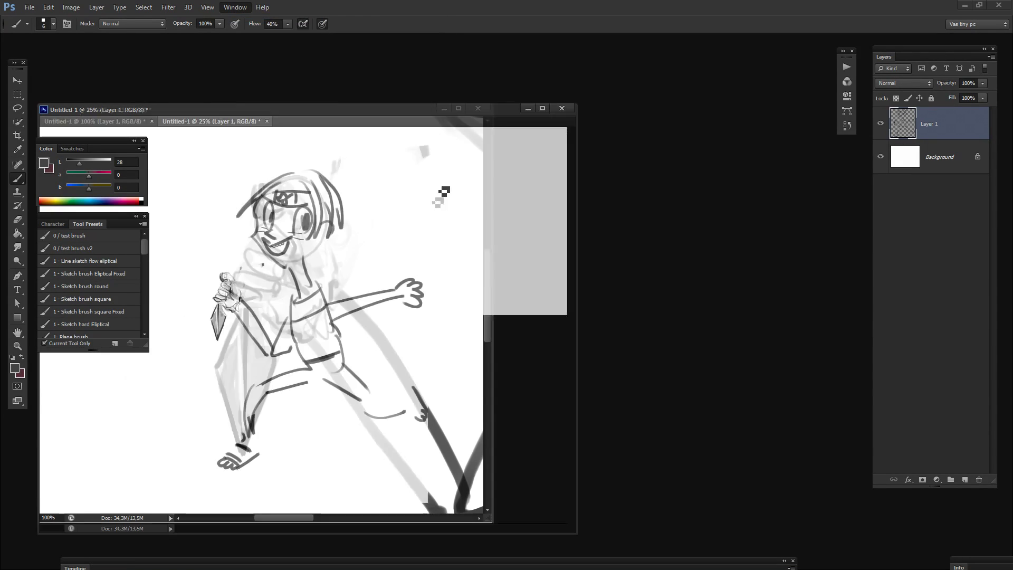
pyautogui.moveTo(213, 121); pyautogui.dragTo(470, 56)
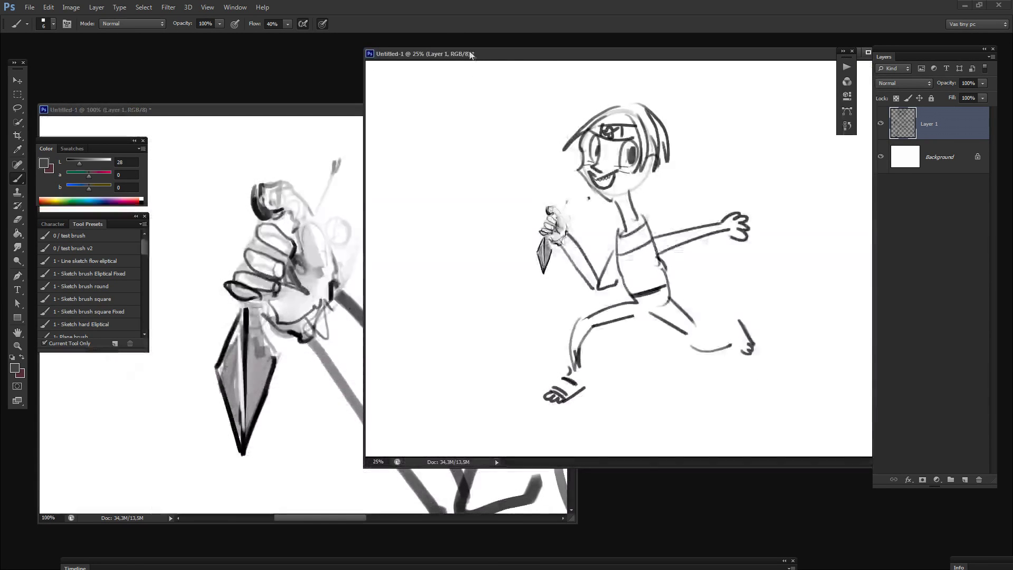
pyautogui.moveTo(695, 132); pyautogui.dragTo(710, 106)
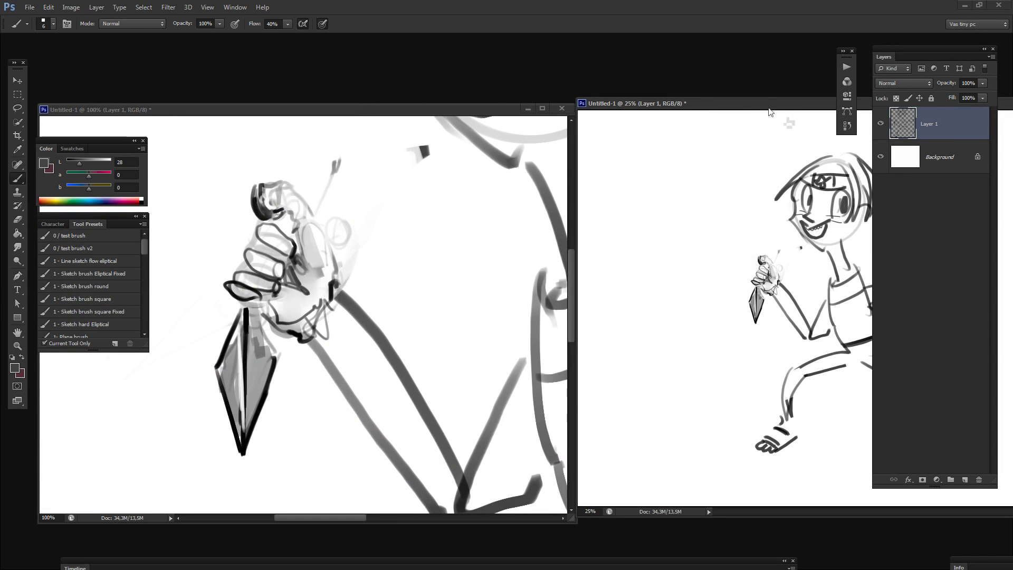
pyautogui.moveTo(615, 98); pyautogui.dragTo(379, 62)
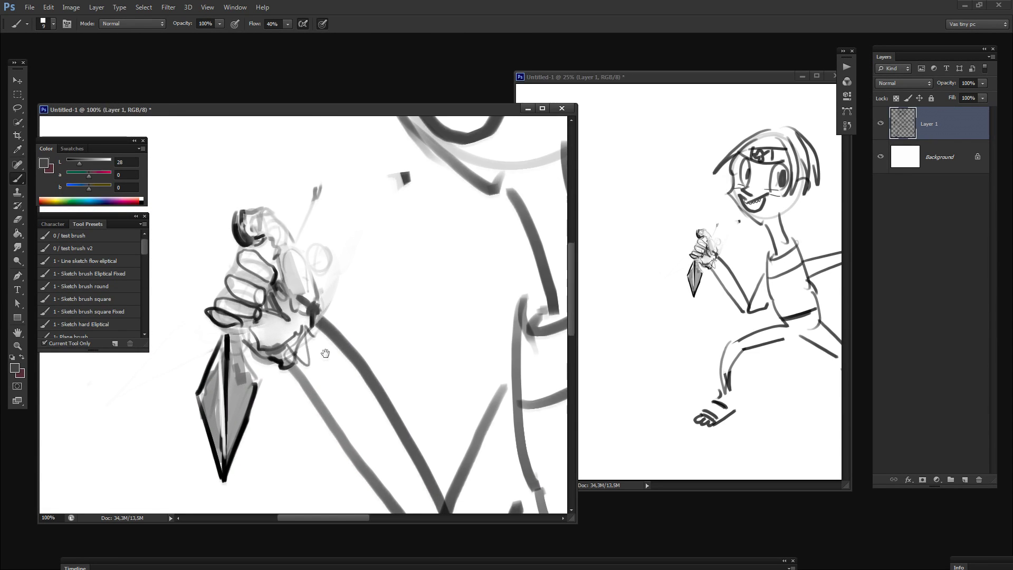
pyautogui.moveTo(324, 353); pyautogui.dragTo(323, 352)
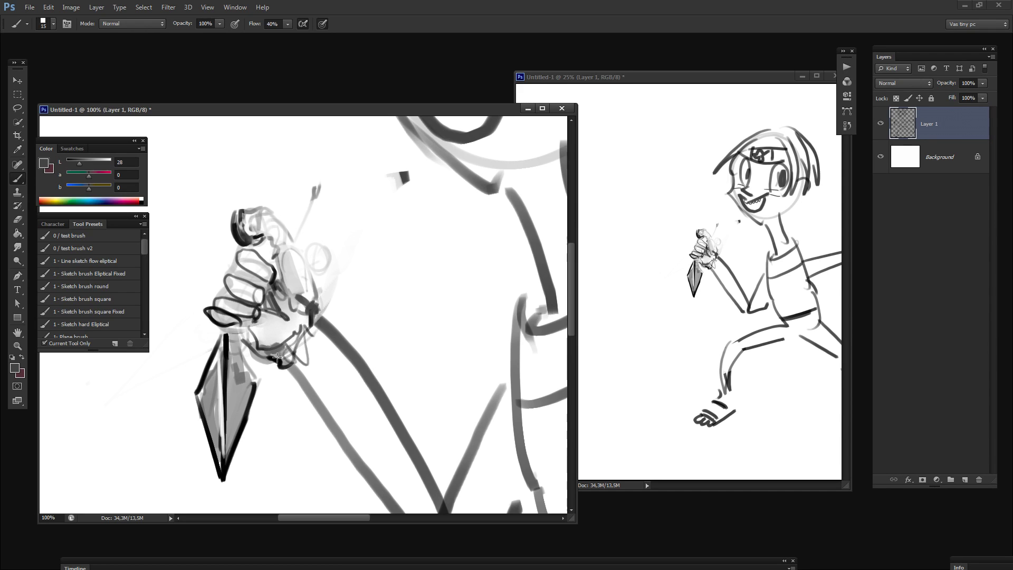
# Set the brush mode to Behind and paint behind the dagger and hand in light red with an enlarged brush.
pyautogui.press('n')
pyautogui.click(441, 169)
pyautogui.press('Return')
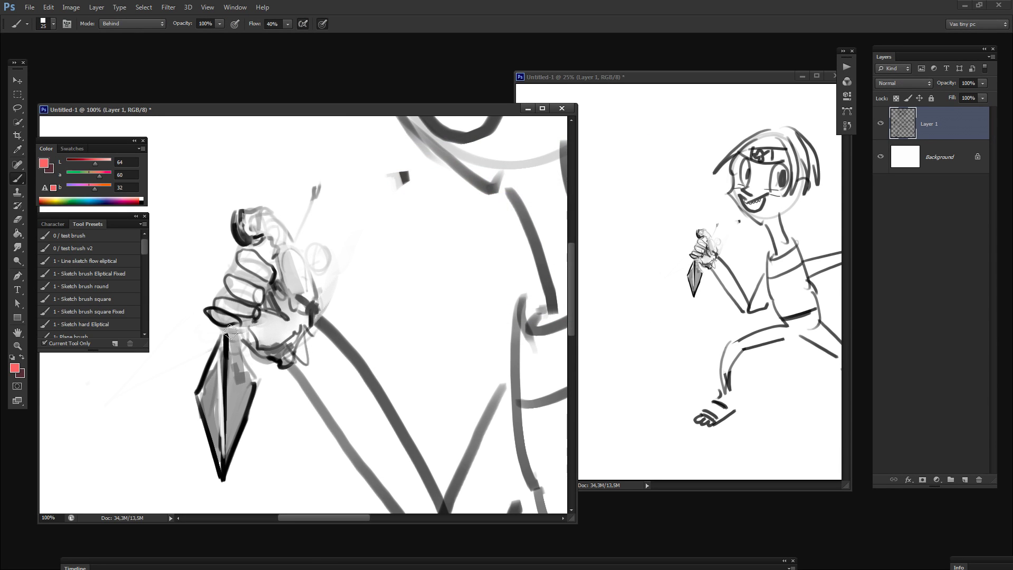
pyautogui.press(']')
pyautogui.press(']')
pyautogui.press(']')
pyautogui.moveTo(250, 380)
pyautogui.mouseDown()
pyautogui.moveTo(236, 454)
pyautogui.moveTo(215, 421)
pyautogui.moveTo(199, 439)
pyautogui.moveTo(206, 499)
pyautogui.mouseUp()
pyautogui.moveTo(211, 349)
pyautogui.mouseDown()
pyautogui.moveTo(158, 499)
pyautogui.moveTo(238, 501)
pyautogui.mouseUp()
pyautogui.moveTo(276, 424)
pyautogui.mouseDown()
pyautogui.moveTo(306, 267)
pyautogui.moveTo(264, 409)
pyautogui.mouseUp()
pyautogui.moveTo(291, 248); pyautogui.dragTo(238, 451)
pyautogui.moveTo(200, 367)
pyautogui.mouseDown()
pyautogui.moveTo(214, 438)
pyautogui.moveTo(272, 454)
pyautogui.mouseUp()
pyautogui.moveTo(330, 395); pyautogui.dragTo(278, 424)
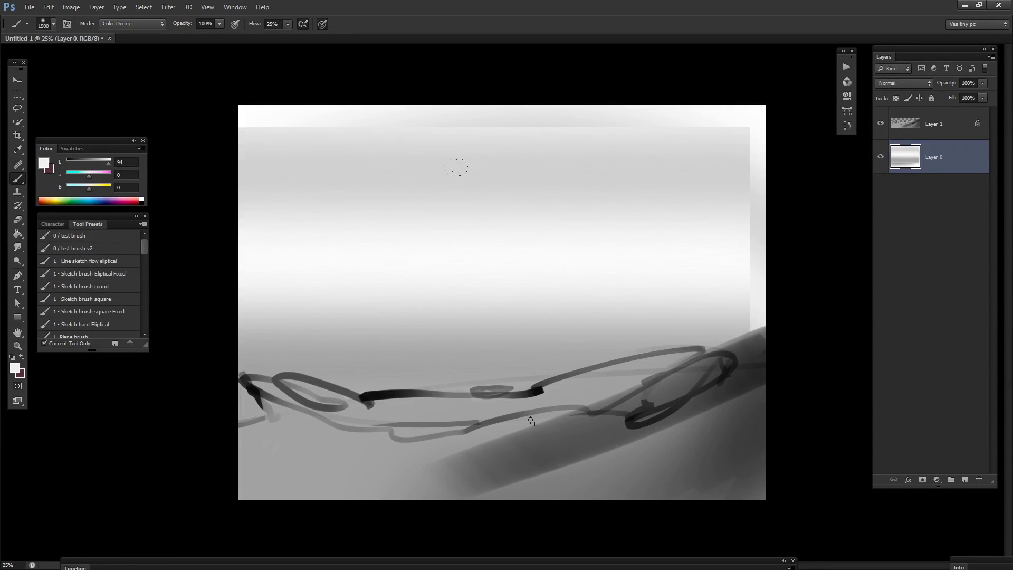
# Try tinting Layer 1 brown and Layer 0 blue with Color Balance, using -25, 0, +61 on Layer 0.
pyautogui.press('F2')
pyautogui.click(936, 127)
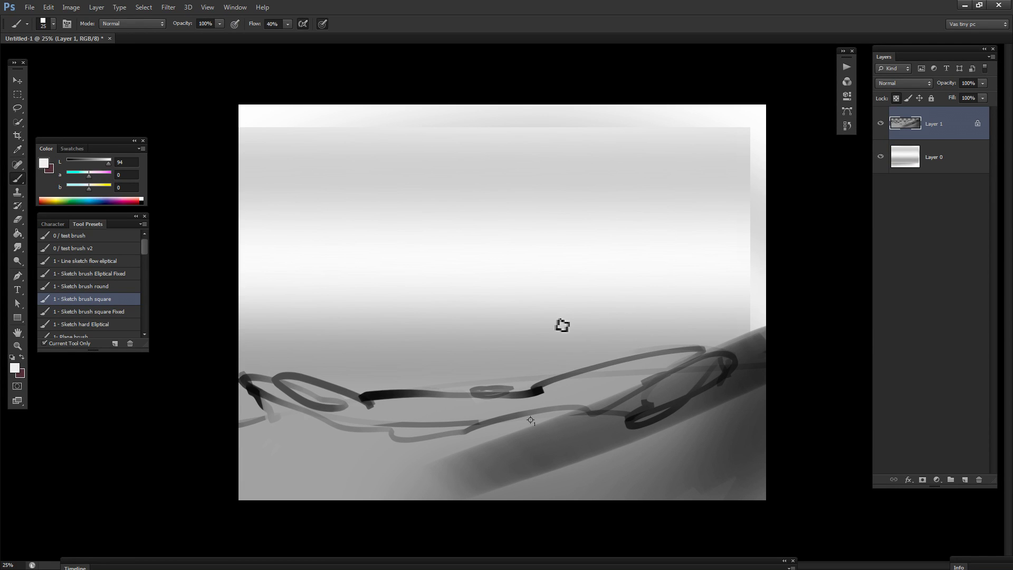
pyautogui.hotkey('ctrl', 'b')
pyautogui.moveTo(791, 227); pyautogui.dragTo(830, 190)
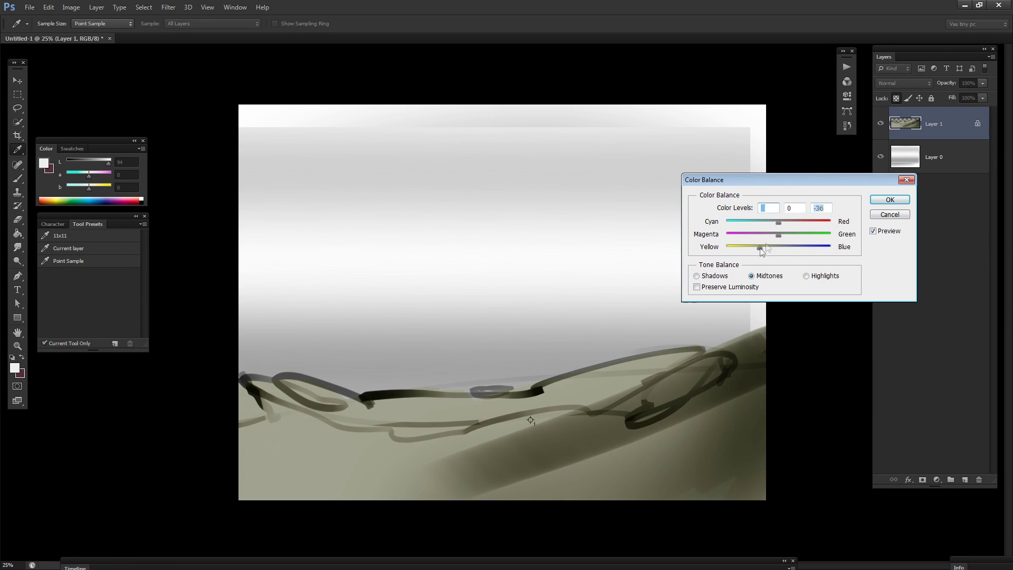
pyautogui.moveTo(761, 248); pyautogui.dragTo(788, 248)
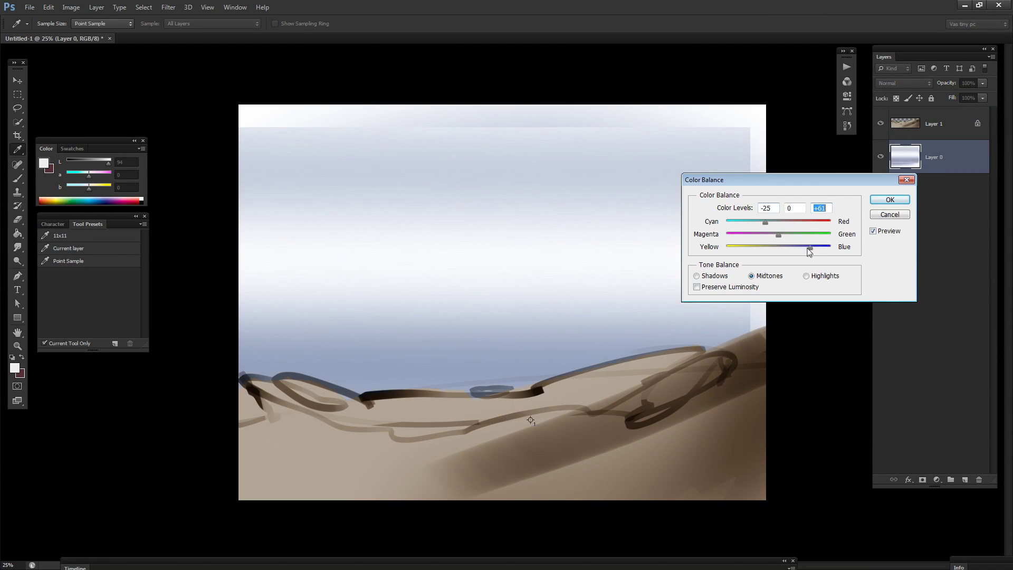
pyautogui.press('Return')
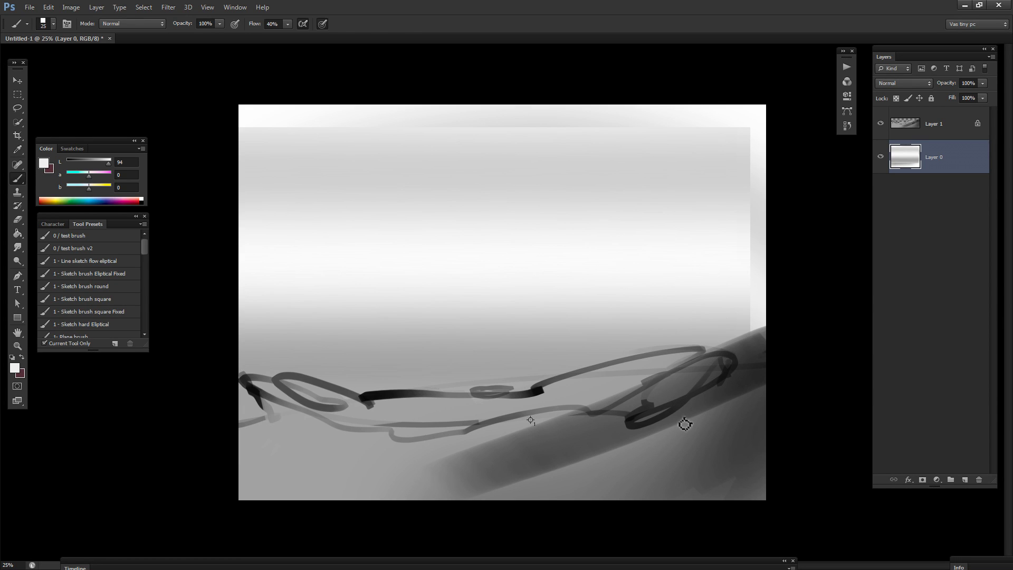
# Use Selective Color to shift the landscape's Blacks toward blue by lowering yellow and raising cyan.
pyautogui.click(70, 7)
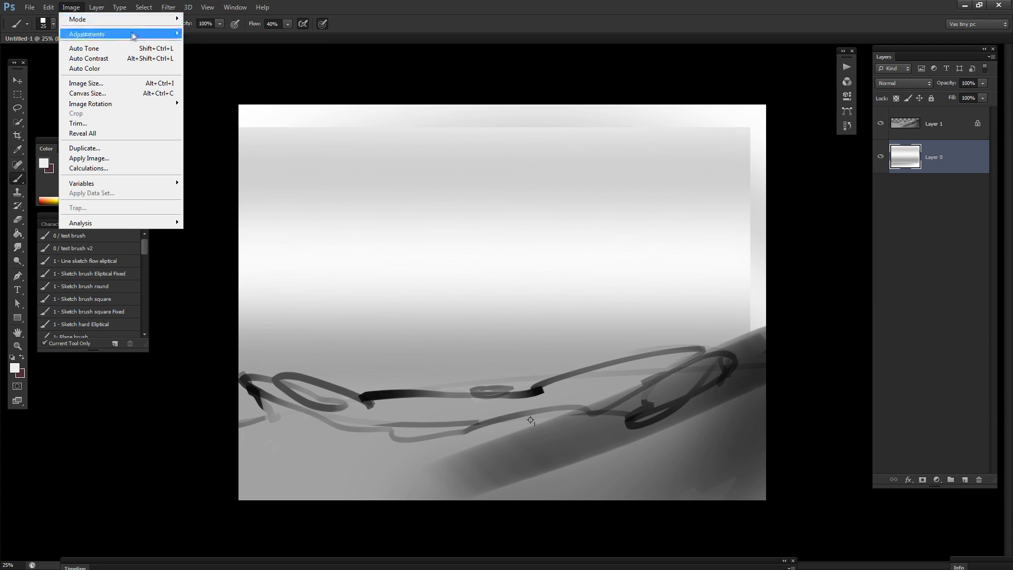
pyautogui.moveTo(133, 36)
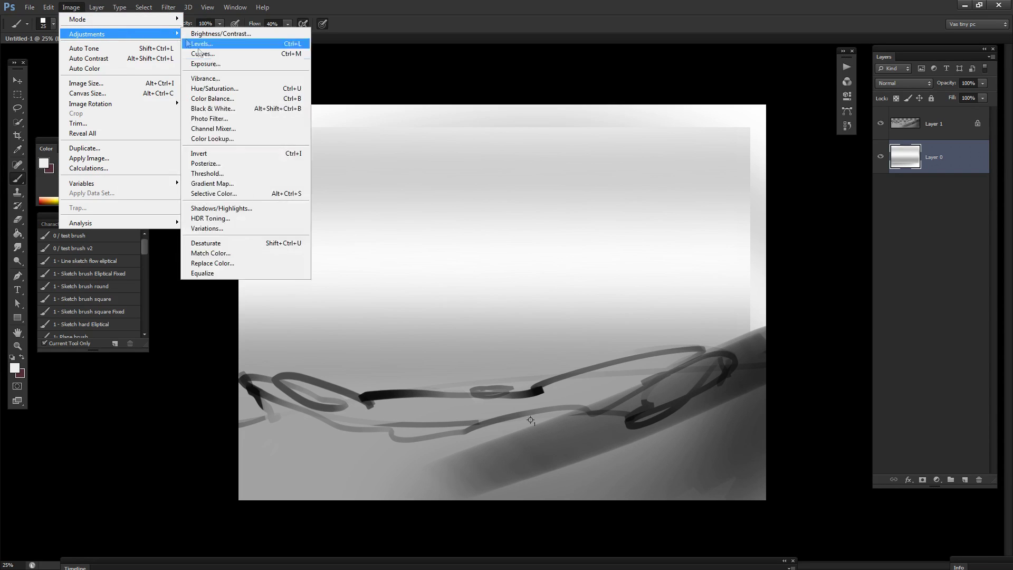
pyautogui.click(292, 193)
pyautogui.click(757, 227)
pyautogui.click(742, 316)
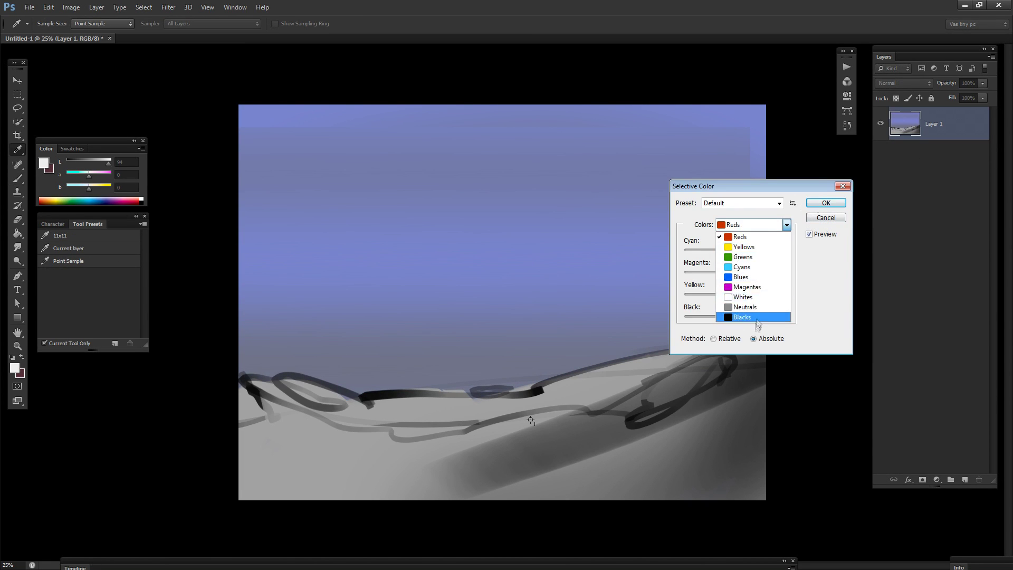
pyautogui.click(757, 317)
pyautogui.moveTo(736, 316); pyautogui.dragTo(727, 295)
pyautogui.moveTo(737, 250); pyautogui.dragTo(760, 253)
# Warm the Neutrals in Selective Color by adding yellow and reducing cyan.
pyautogui.click(760, 224)
pyautogui.click(749, 307)
pyautogui.moveTo(737, 295); pyautogui.dragTo(745, 294)
pyautogui.moveTo(737, 250); pyautogui.dragTo(719, 254)
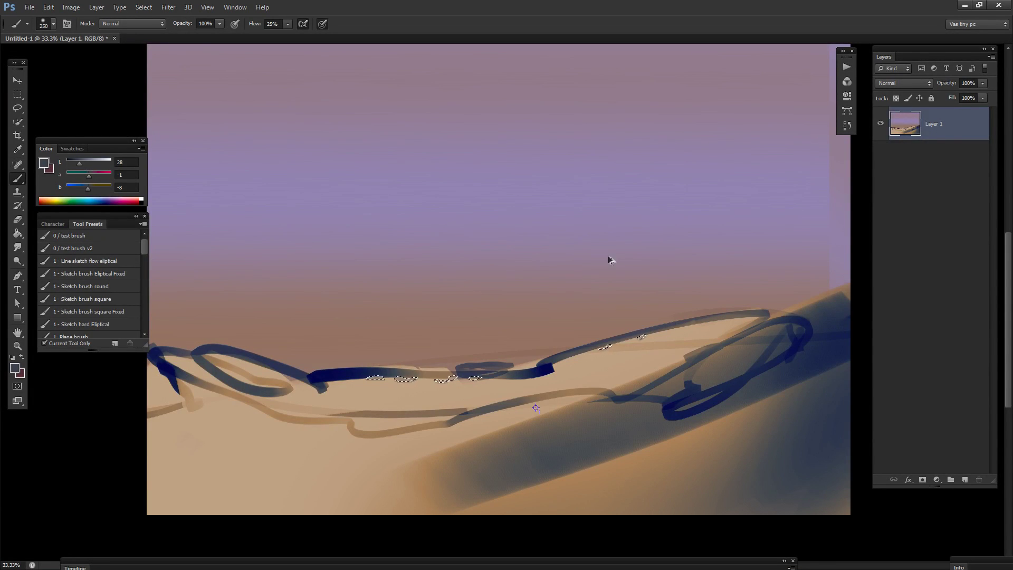
# Extrude the selected marks along the horizon into tall columns by repeatedly nudging duplicates straight upward.
pyautogui.hotkey('ctrl', 'alt', 'Up')
pyautogui.hotkey('ctrl', 'alt', 'Up')
pyautogui.hotkey('ctrl', 'alt', 'Up')
pyautogui.hotkey('ctrl', 'alt', 'Up')
pyautogui.hotkey('ctrl', 'alt', 'Up')
pyautogui.hotkey('ctrl', 'alt', 'Up')
pyautogui.hotkey('ctrl', 'alt', 'Up')
pyautogui.hotkey('ctrl', 'alt', 'Up')
pyautogui.hotkey('ctrl', 'alt', 'Up')
pyautogui.hotkey('ctrl', 'alt', 'Up')
pyautogui.hotkey('ctrl', 'alt', 'Up')
pyautogui.hotkey('ctrl', 'alt', 'Up')
pyautogui.hotkey('ctrl', 'alt', 'Up')
pyautogui.hotkey('ctrl', 'alt', 'Up')
pyautogui.hotkey('ctrl', 'alt', 'Up')
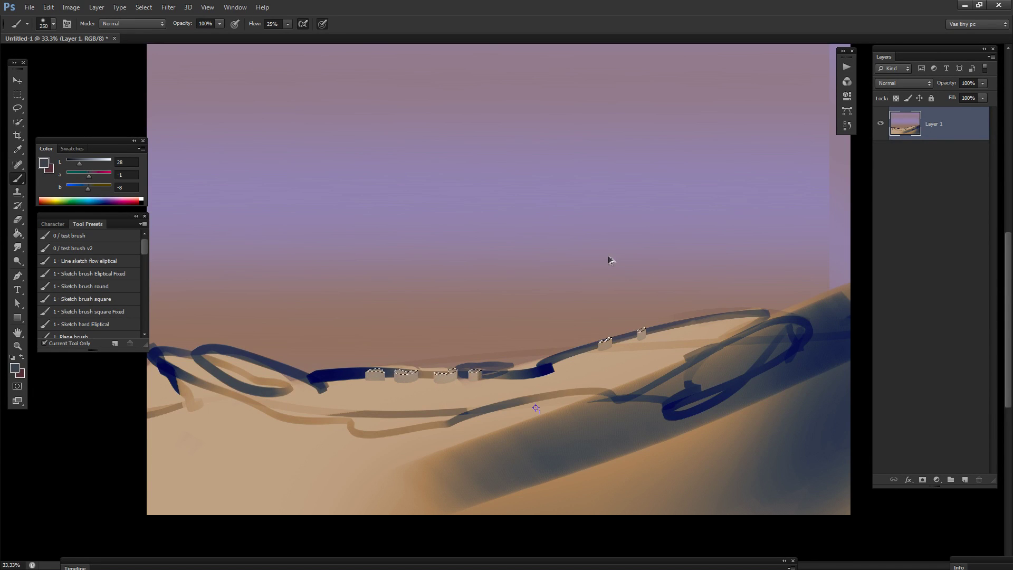
pyautogui.hotkey('ctrl', 'alt', 'Up')
pyautogui.hotkey('ctrl', 'alt', 'Up')
pyautogui.hotkey('ctrl', 'alt', 'Up')
pyautogui.hotkey('ctrl', 'alt', 'Up')
pyautogui.hotkey('ctrl', 'alt', 'Up')
pyautogui.hotkey('ctrl', 'alt', 'Up')
pyautogui.hotkey('ctrl', 'alt', 'Up')
pyautogui.hotkey('ctrl', 'alt', 'Up')
pyautogui.hotkey('ctrl', 'alt', 'Up')
pyautogui.hotkey('ctrl', 'alt', 'Up')
pyautogui.hotkey('ctrl', 'alt', 'Up')
pyautogui.hotkey('ctrl', 'alt', 'Up')
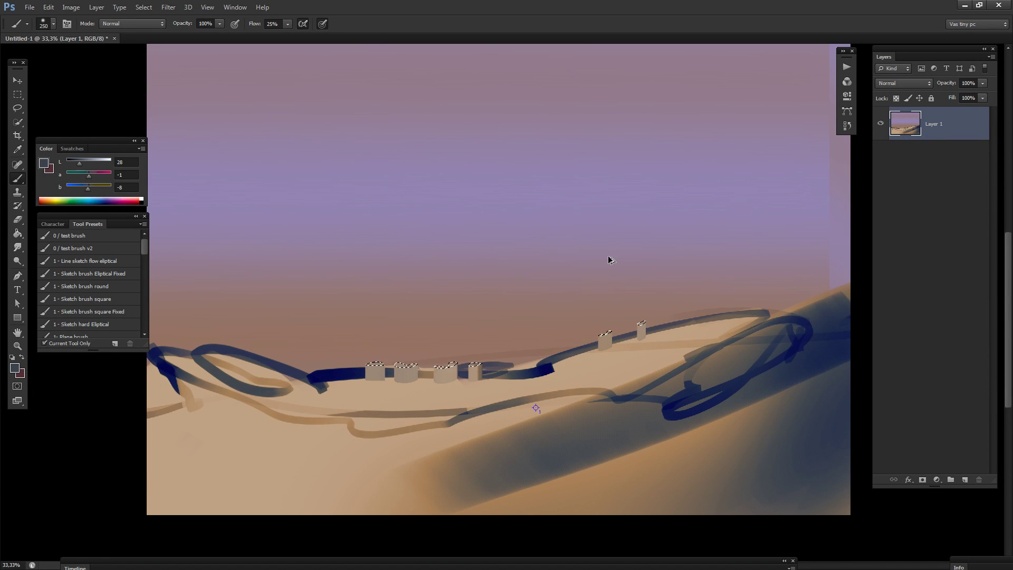
pyautogui.hotkey('ctrl', 'alt', 'Up')
pyautogui.hotkey('ctrl', 'alt', 'Up')
pyautogui.hotkey('ctrl', 'alt', 'Up')
pyautogui.hotkey('ctrl', 'alt', 'Up')
pyautogui.hotkey('ctrl', 'alt', 'Up')
pyautogui.hotkey('ctrl', 'alt', 'Up')
pyautogui.hotkey('ctrl', 'alt', 'Up')
pyautogui.hotkey('ctrl', 'alt', 'Up')
pyautogui.hotkey('ctrl', 'alt', 'Up')
pyautogui.hotkey('ctrl', 'alt', 'Up')
pyautogui.hotkey('ctrl', 'alt', 'Up')
pyautogui.hotkey('ctrl', 'alt', 'Up')
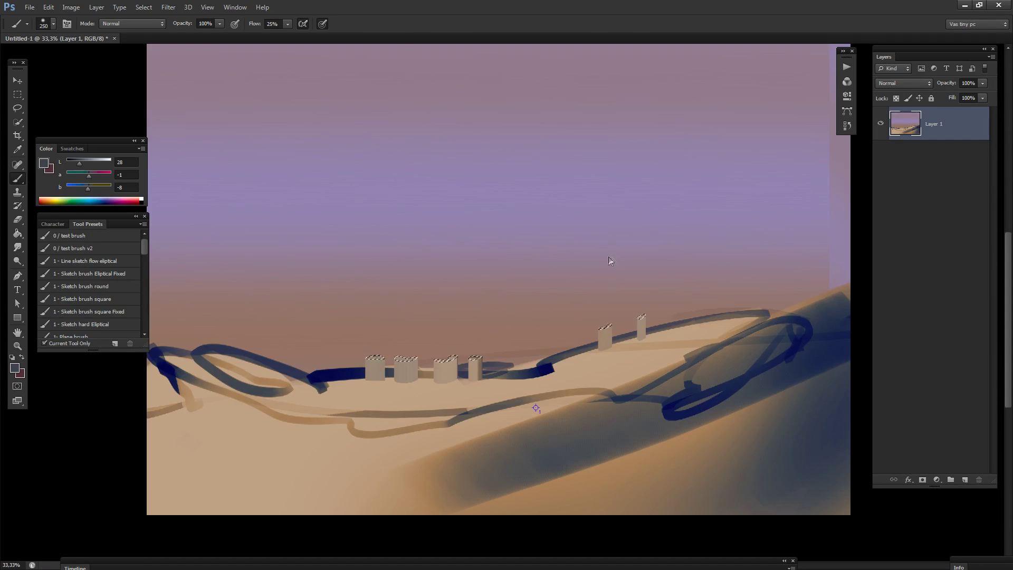
pyautogui.hotkey('ctrl', 'alt', 'Up')
pyautogui.hotkey('ctrl', 'alt', 'Up')
pyautogui.hotkey('ctrl', 'alt', 'Up')
pyautogui.hotkey('ctrl', 'alt', 'Up')
pyautogui.hotkey('ctrl', 'alt', 'Up')
pyautogui.hotkey('ctrl', 'alt', 'Up')
pyautogui.hotkey('ctrl', 'alt', 'Up')
pyautogui.hotkey('ctrl', 'alt', 'Up')
pyautogui.hotkey('ctrl', 'alt', 'Up')
pyautogui.hotkey('ctrl', 'alt', 'Up')
pyautogui.hotkey('ctrl', 'alt', 'Up')
pyautogui.hotkey('ctrl', 'alt', 'Up')
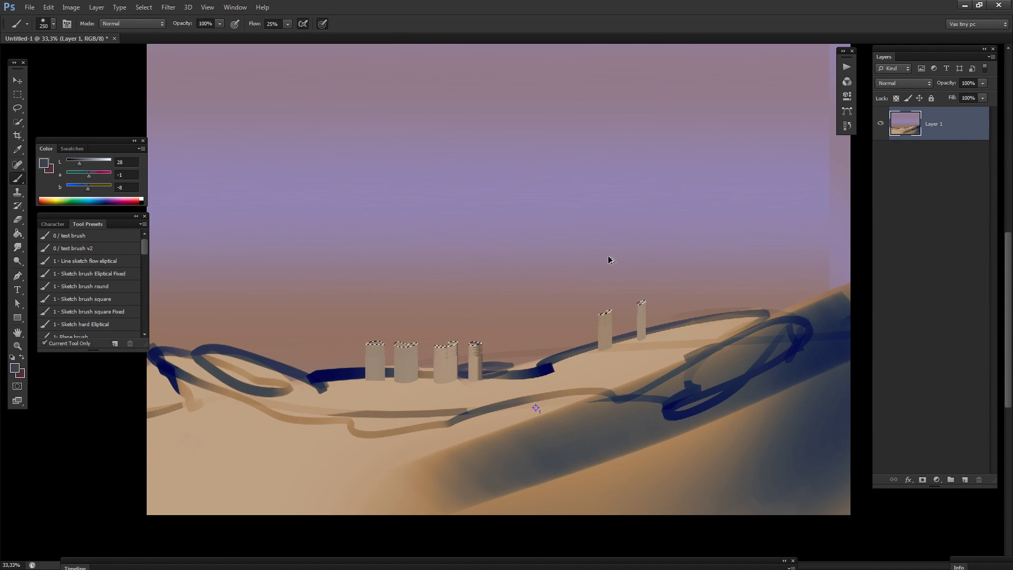
pyautogui.hotkey('ctrl', 'alt', 'Up')
pyautogui.hotkey('ctrl', 'alt', 'Up')
pyautogui.hotkey('ctrl', 'alt', 'Up')
pyautogui.hotkey('ctrl', 'alt', 'Up')
pyautogui.hotkey('ctrl', 'alt', 'Up')
pyautogui.hotkey('ctrl', 'alt', 'Up')
pyautogui.hotkey('ctrl', 'alt', 'Up')
pyautogui.hotkey('ctrl', 'alt', 'Up')
pyautogui.hotkey('ctrl', 'alt', 'Up')
pyautogui.hotkey('ctrl', 'alt', 'Up')
pyautogui.hotkey('ctrl', 'alt', 'Up')
pyautogui.hotkey('ctrl', 'alt', 'Up')
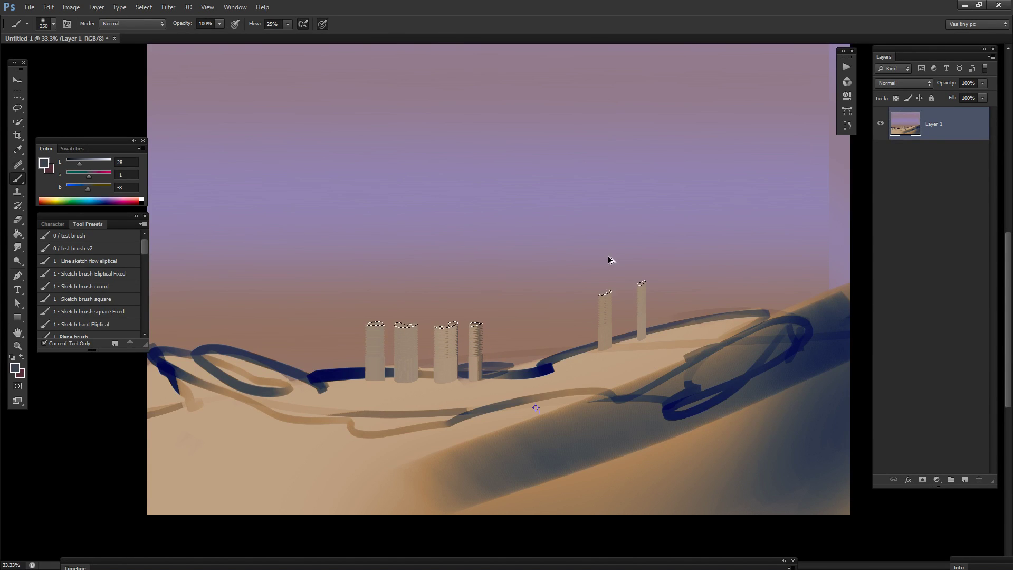
pyautogui.hotkey('ctrl', 'alt', 'Up')
pyautogui.hotkey('ctrl', 'alt', 'Up')
pyautogui.hotkey('ctrl', 'alt', 'Up')
pyautogui.hotkey('ctrl', 'alt', 'Up')
pyautogui.hotkey('ctrl', 'alt', 'Up')
pyautogui.hotkey('ctrl', 'alt', 'Up')
pyautogui.hotkey('ctrl', 'alt', 'Up')
pyautogui.hotkey('ctrl', 'alt', 'Up')
pyautogui.hotkey('ctrl', 'alt', 'Up')
pyautogui.hotkey('ctrl', 'alt', 'Up')
pyautogui.hotkey('ctrl', 'alt', 'Up')
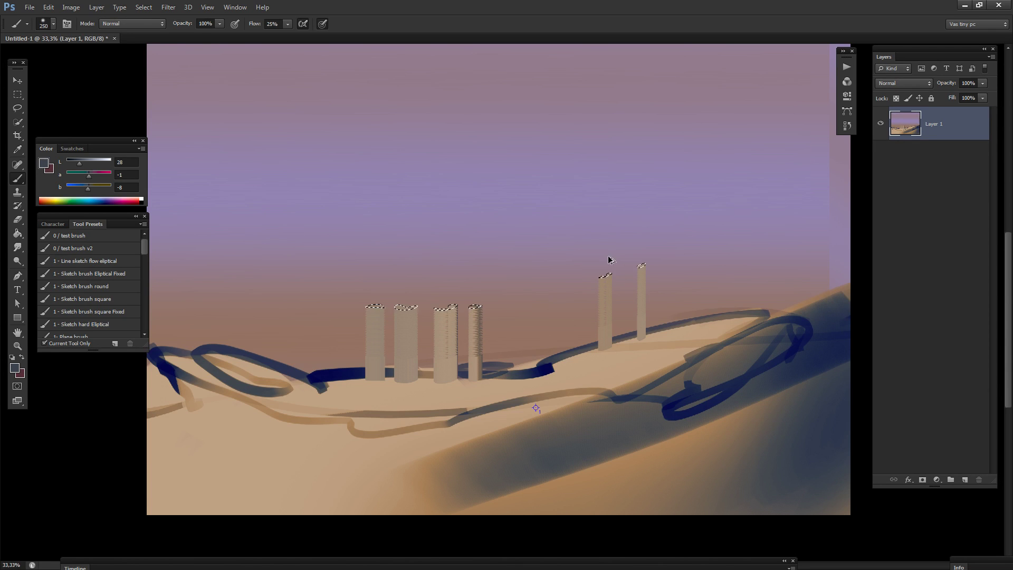
pyautogui.hotkey('ctrl', 'alt', 'Up')
pyautogui.hotkey('ctrl', 'alt', 'Up')
pyautogui.hotkey('ctrl', 'alt', 'Up')
pyautogui.hotkey('ctrl', 'alt', 'Up')
pyautogui.hotkey('ctrl', 'alt', 'Up')
pyautogui.hotkey('ctrl', 'alt', 'Up')
pyautogui.hotkey('ctrl', 'alt', 'Up')
pyautogui.hotkey('ctrl', 'alt', 'Up')
pyautogui.hotkey('ctrl', 'alt', 'Up')
pyautogui.hotkey('ctrl', 'alt', 'Up')
pyautogui.hotkey('ctrl', 'alt', 'Up')
pyautogui.hotkey('ctrl', 'alt', 'Up')
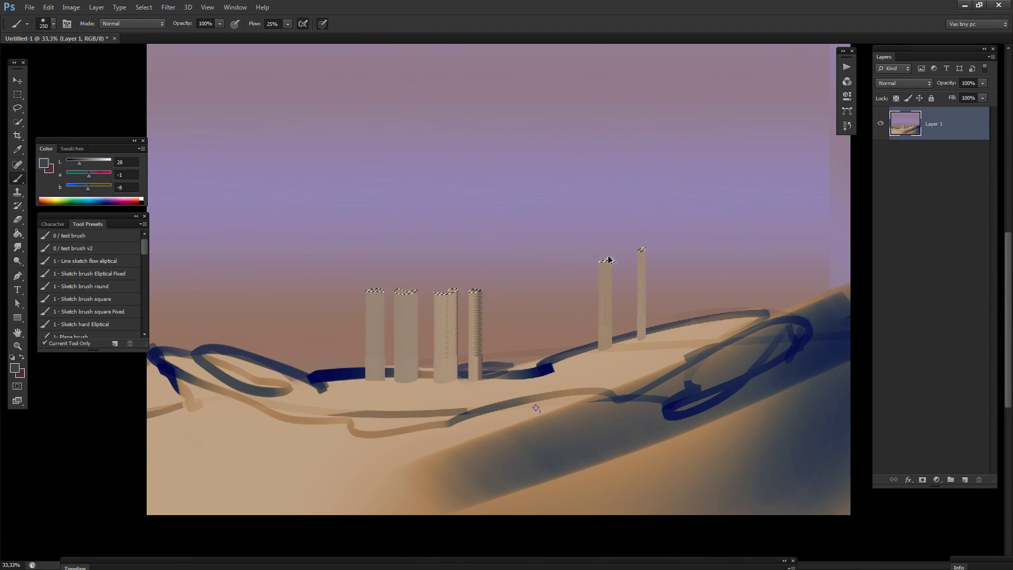
pyautogui.hotkey('ctrl', 'alt', 'Up')
pyautogui.hotkey('ctrl', 'alt', 'Up')
pyautogui.hotkey('ctrl', 'alt', 'Up')
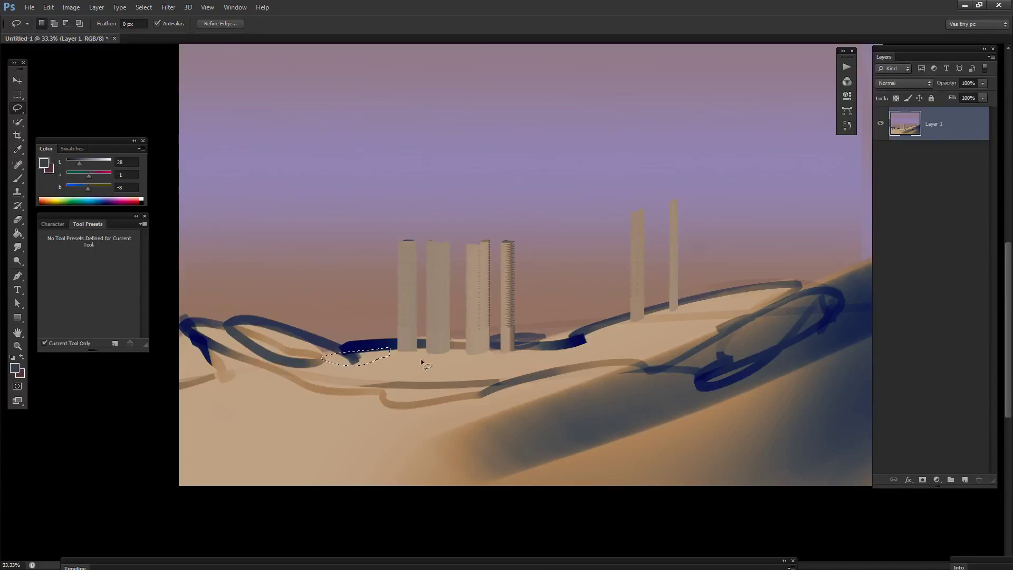
# Transform the lassoed dune patch beside the columns, moving and rotating it up above the dark dune line.
pyautogui.hotkey('ctrl', 'alt', 't')
pyautogui.moveTo(373, 357); pyautogui.dragTo(401, 367)
pyautogui.moveTo(363, 326); pyautogui.dragTo(399, 303)
pyautogui.press('Return')
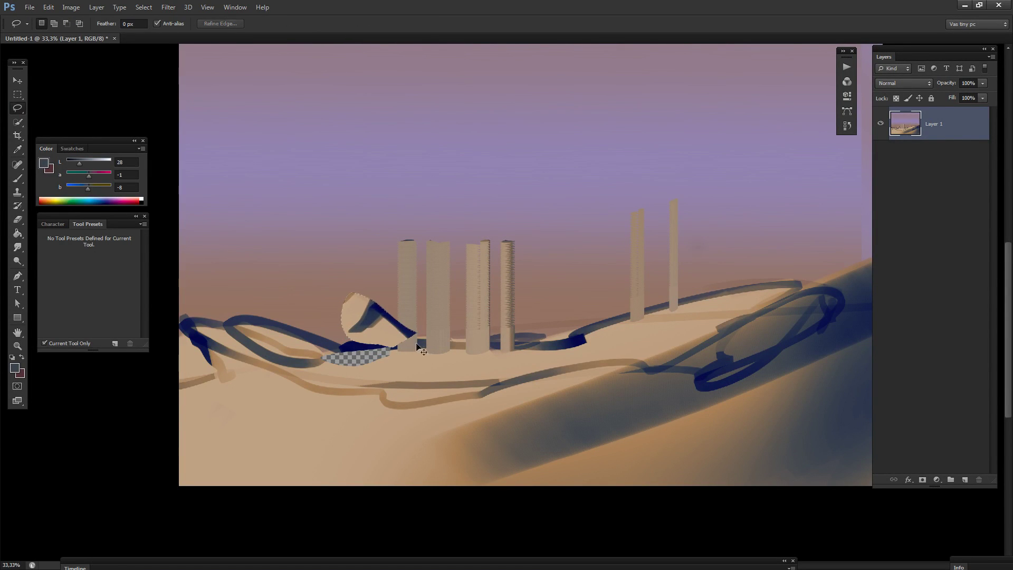
# Rotate a copy of the looped dune line beside the columns upright into a petal shape.
pyautogui.moveTo(397, 373); pyautogui.dragTo(435, 376)
pyautogui.moveTo(347, 344)
pyautogui.mouseDown()
pyautogui.moveTo(372, 362)
pyautogui.moveTo(362, 328)
pyautogui.mouseUp()
pyautogui.hotkey('ctrl', 't')
pyautogui.moveTo(393, 298); pyautogui.dragTo(354, 388)
pyautogui.press('Return')
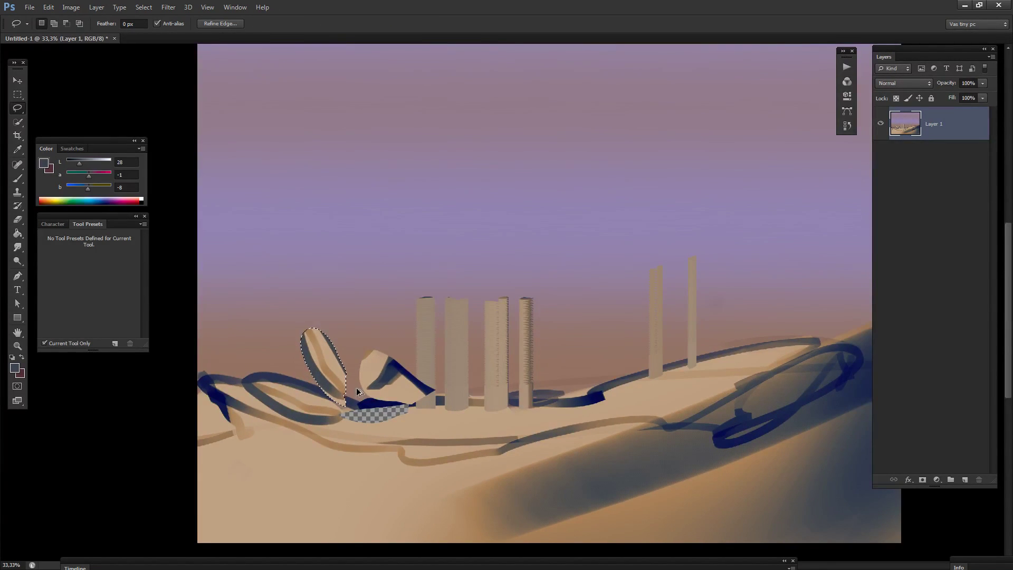
# Repeat the rotated-copy transform on the petal until the copies form a full flower-like ring.
pyautogui.hotkey('ctrl', 'alt', 'shift', 't')
pyautogui.hotkey('ctrl', 'shift', 'alt', 't')
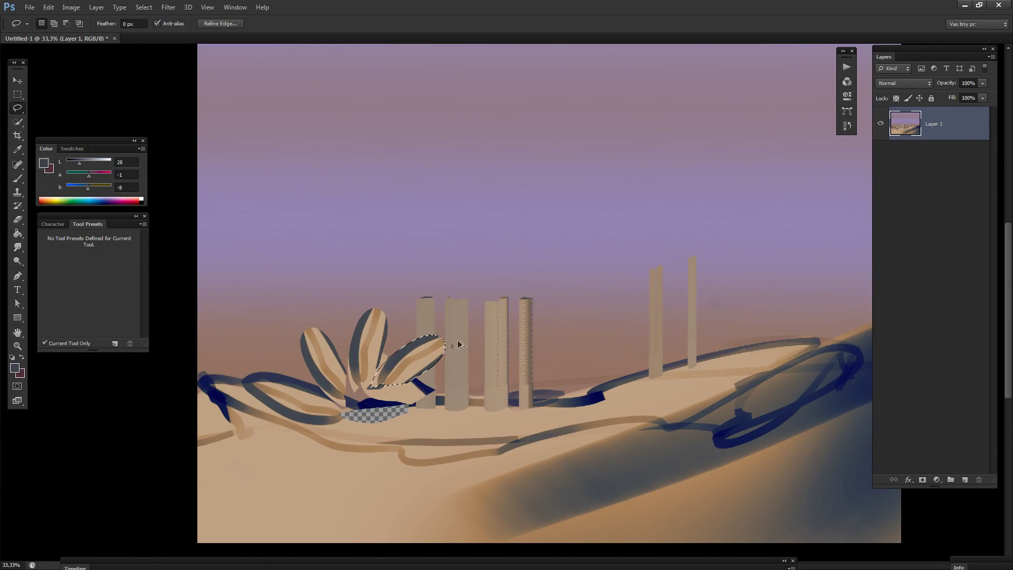
pyautogui.hotkey('ctrl', 'shift', 'alt', 't')
pyautogui.hotkey('ctrl', 'shift', 'alt', 't')
pyautogui.hotkey('ctrl', 'shift', 'alt', 't')
pyautogui.hotkey('ctrl', 'shift', 'alt', 't')
pyautogui.hotkey('ctrl', 'shift', 'alt', 't')
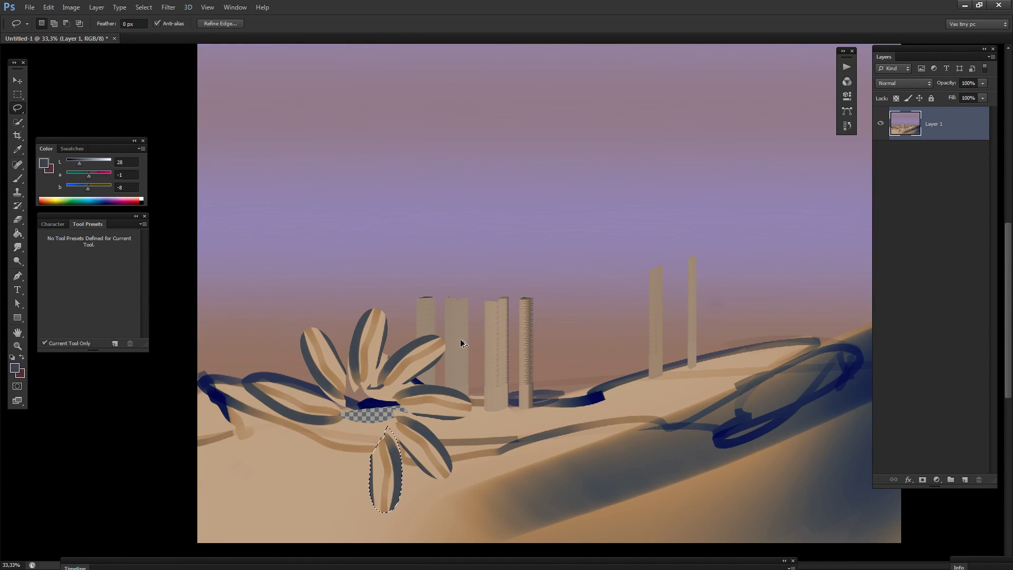
pyautogui.hotkey('ctrl', 'shift', 'alt', 't')
pyautogui.hotkey('ctrl', 'shift', 'alt', 't')
pyautogui.hotkey('ctrl', 'shift', 'alt', 't')
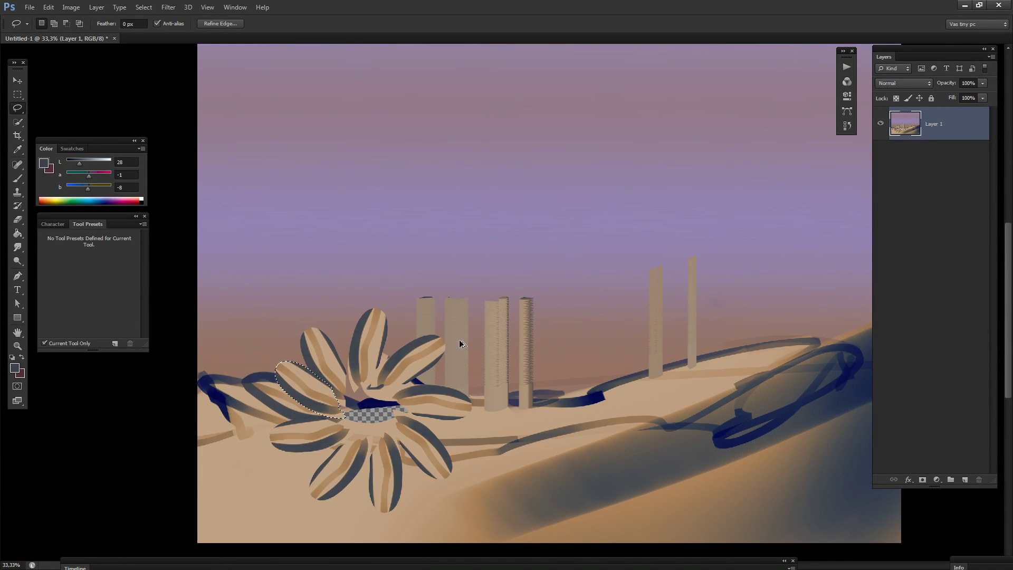
pyautogui.hotkey('ctrl', 'shift', 'alt', 't')
pyautogui.hotkey('ctrl', 'shift', 'alt', 't')
pyautogui.hotkey('ctrl', 'shift', 'alt', 't')
pyautogui.hotkey('ctrl', 'shift', 'alt', 't')
pyautogui.hotkey('ctrl', 'shift', 'alt', 't')
pyautogui.hotkey('ctrl', 'shift', 'alt', 't')
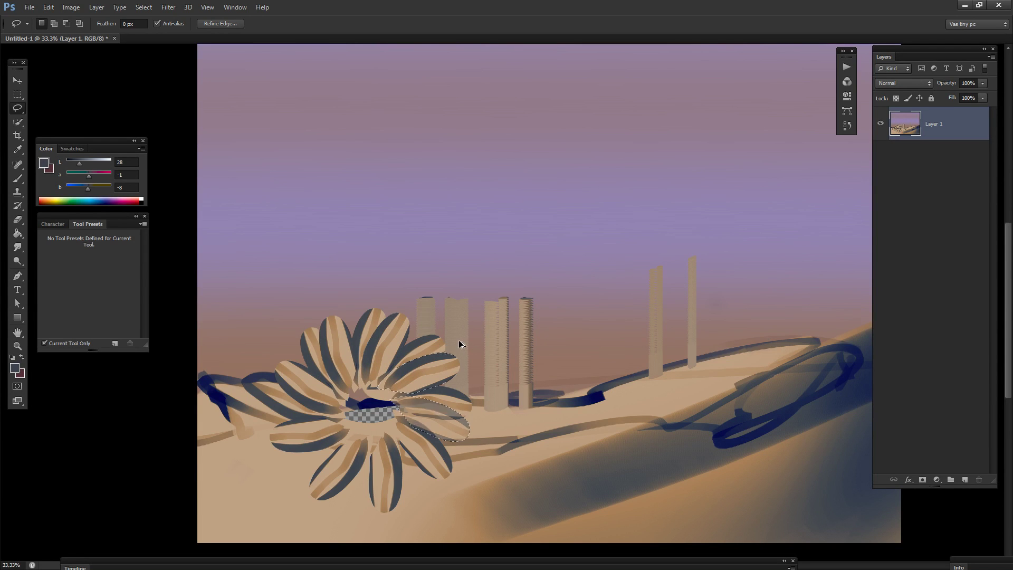
pyautogui.hotkey('ctrl', 'shift', 'alt', 't')
pyautogui.hotkey('ctrl', 'shift', 'alt', 't')
pyautogui.hotkey('ctrl', 'shift', 'alt', 't')
pyautogui.hotkey('ctrl', 'shift', 'alt', 't')
pyautogui.hotkey('ctrl', 'shift', 'alt', 't')
pyautogui.hotkey('ctrl', 'shift', 'alt', 't')
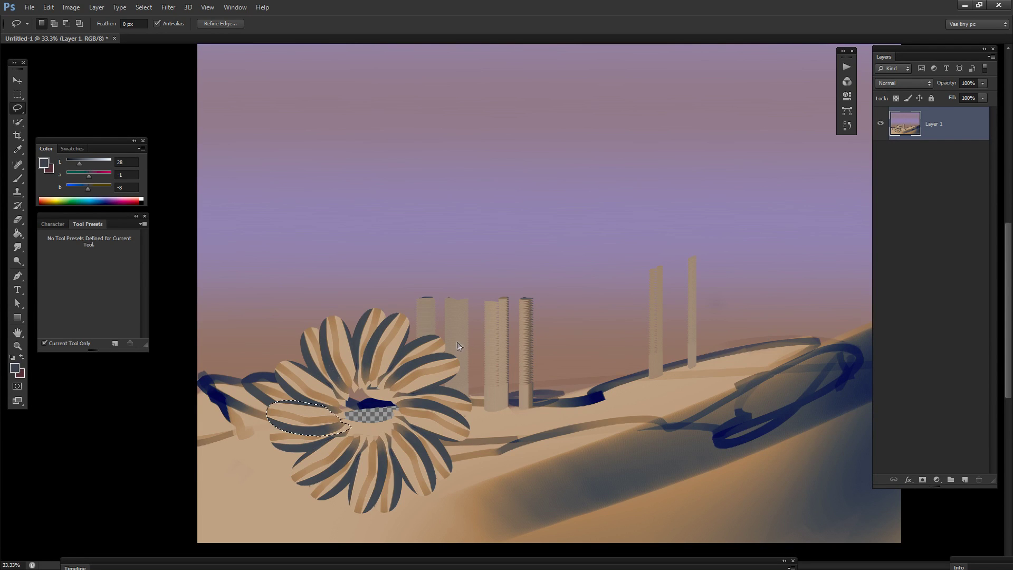
# Fill the gaps in the flower ring with further rotated petal copies by repeating the last transform.
pyautogui.hotkey('ctrl', 'shift', 'alt', 't')
pyautogui.hotkey('ctrl', 'shift', 'alt', 't')
pyautogui.hotkey('ctrl', 'shift', 'alt', 't')
pyautogui.hotkey('ctrl', 'shift', 'alt', 't')
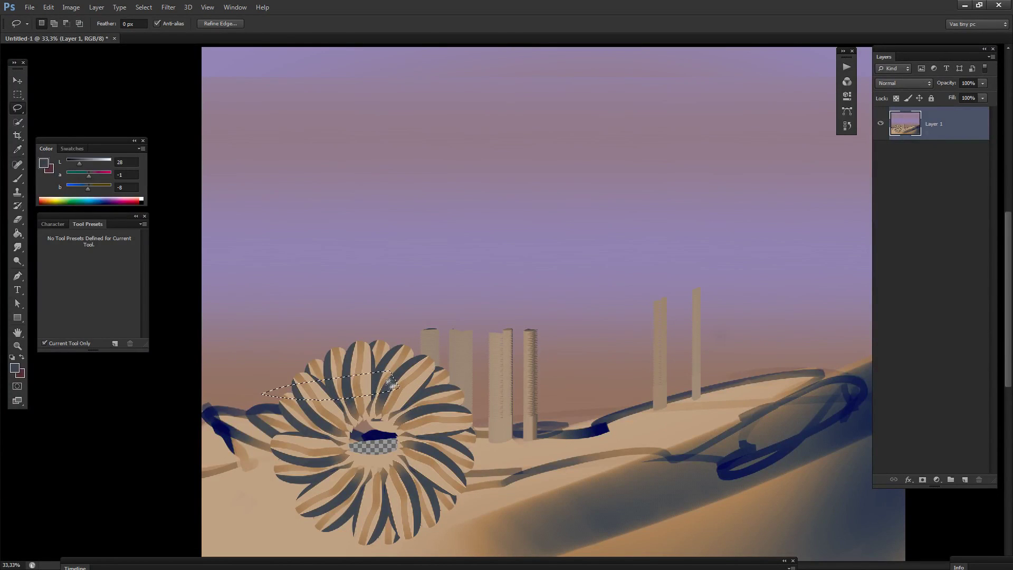
# Transform the selected strip across the flower's upper petals, rotating it about 5.9° and skewing it horizontally about 16.8°.
pyautogui.hotkey('ctrl', 't')
pyautogui.keyDown('alt'); pyautogui.click(380, 394); pyautogui.keyUp('alt')
pyautogui.moveTo(439, 367); pyautogui.dragTo(441, 373)
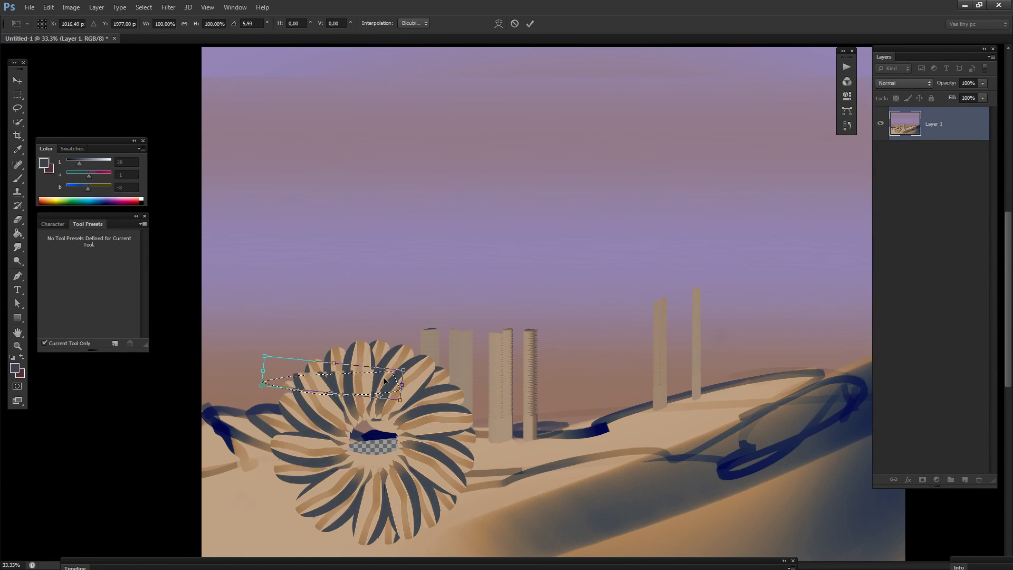
pyautogui.moveTo(333, 363); pyautogui.dragTo(325, 362)
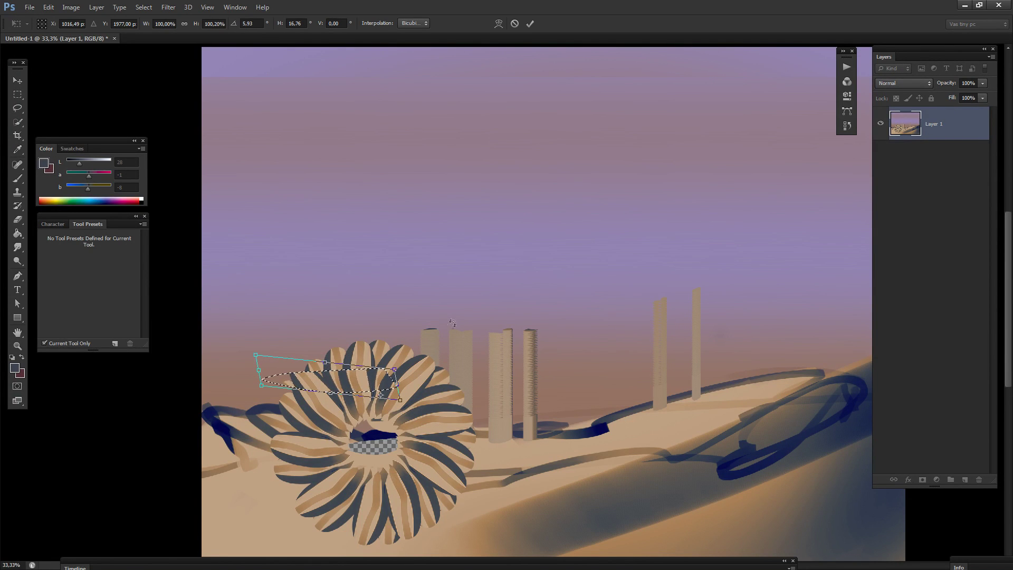
pyautogui.press('Return')
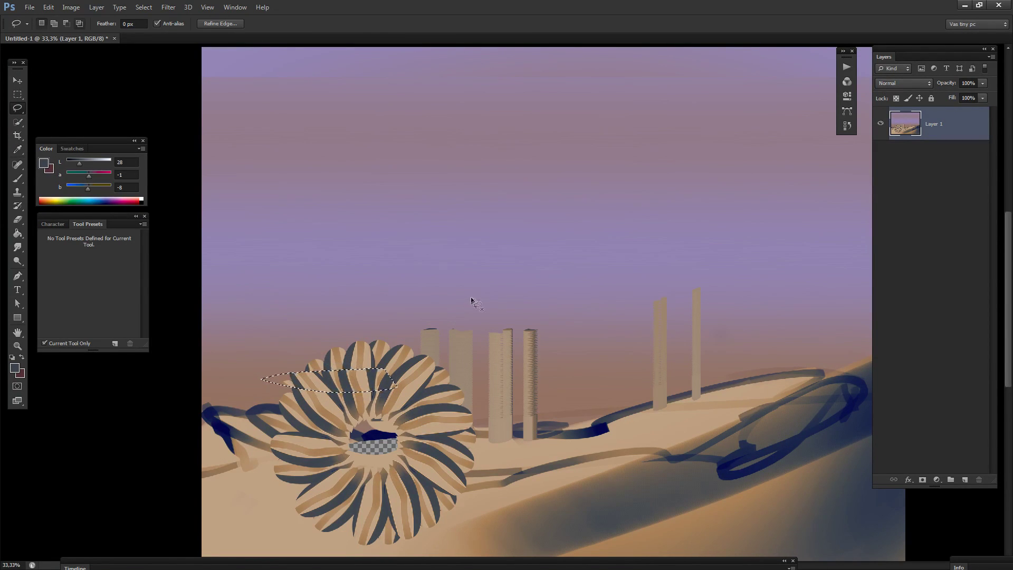
# Repeat the skewed transform copy until the strips form a curved fan running off the canvas, and deselect.
pyautogui.hotkey('ctrl', 'alt', 'shift', 't')
pyautogui.hotkey('ctrl', 'alt', 'shift', 't')
pyautogui.hotkey('ctrl', 'alt', 'shift', 't')
pyautogui.hotkey('ctrl', 'alt', 'shift', 't')
pyautogui.hotkey('ctrl', 'alt', 'shift', 't')
pyautogui.hotkey('ctrl', 'alt', 'shift', 't')
pyautogui.hotkey('ctrl', 'alt', 'shift', 't')
pyautogui.hotkey('ctrl', 'alt', 'shift', 't')
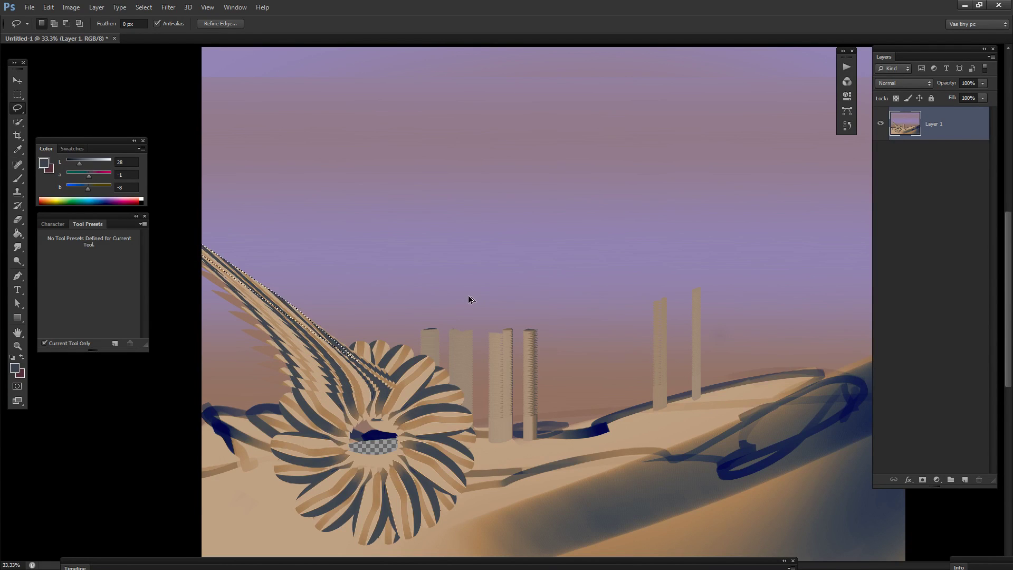
pyautogui.hotkey('ctrl', 'alt', 'shift', 't')
pyautogui.hotkey('ctrl', 'alt', 'shift', 't')
pyautogui.hotkey('ctrl', 'alt', 'shift', 't')
pyautogui.hotkey('ctrl', 'd')
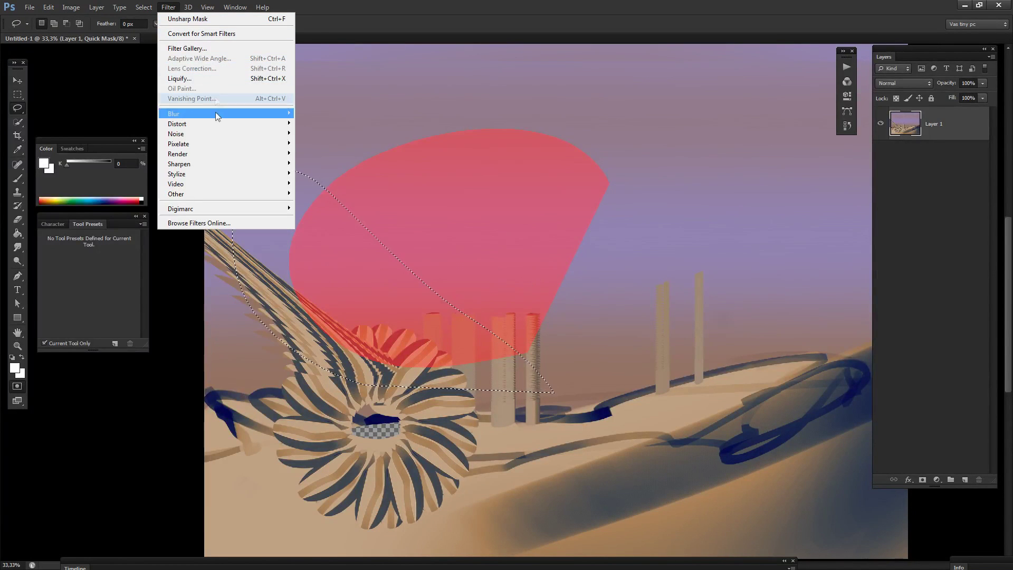
# Soften the lassoed side of the quick mask with a 146.2-pixel Gaussian Blur and turn the mask into a selection.
pyautogui.moveTo(215, 111)
pyautogui.click(346, 175)
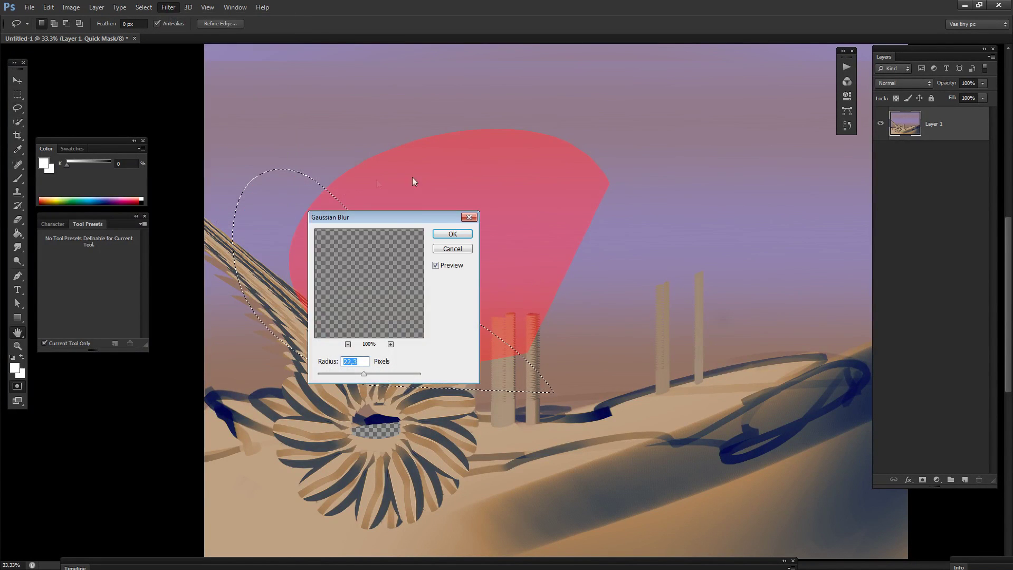
pyautogui.moveTo(364, 374); pyautogui.dragTo(392, 373)
pyautogui.click(452, 249)
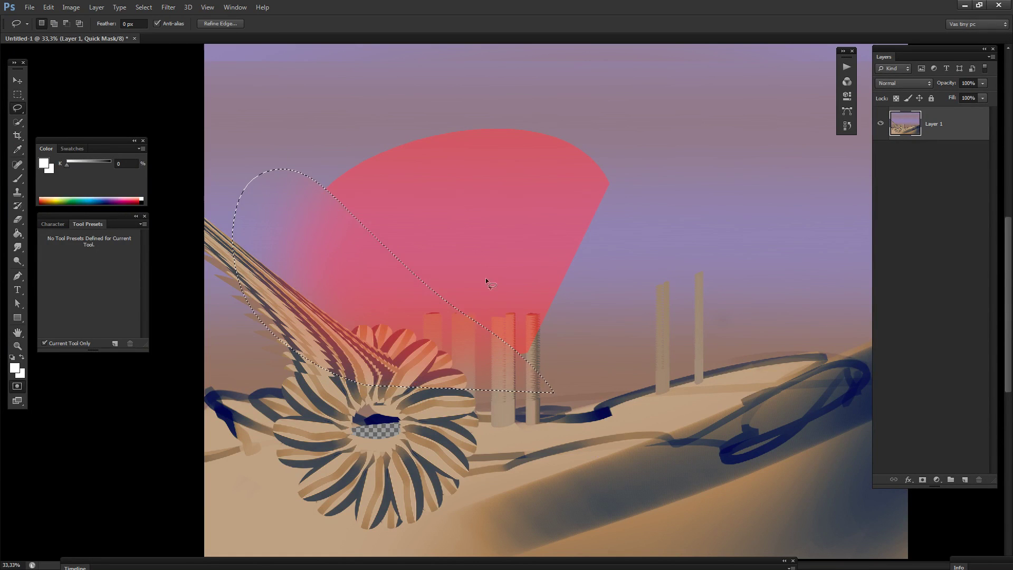
pyautogui.press('l')
pyautogui.hotkey('ctrl', 'd')
pyautogui.press('q')
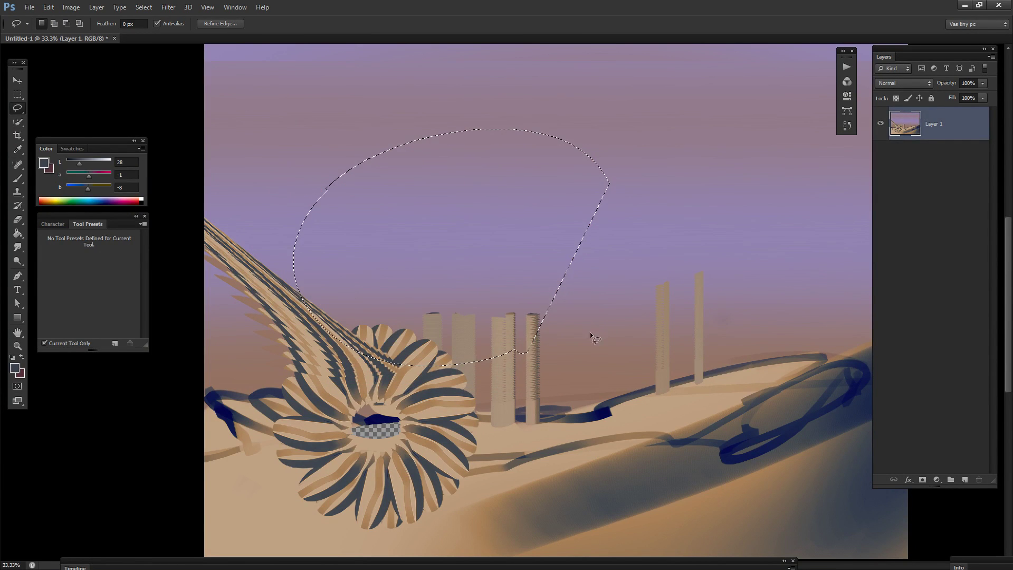
# Apply a Gaussian Blur with a 146.2-pixel radius to the selected area above the flower and column group.
pyautogui.click(168, 7)
pyautogui.moveTo(270, 115)
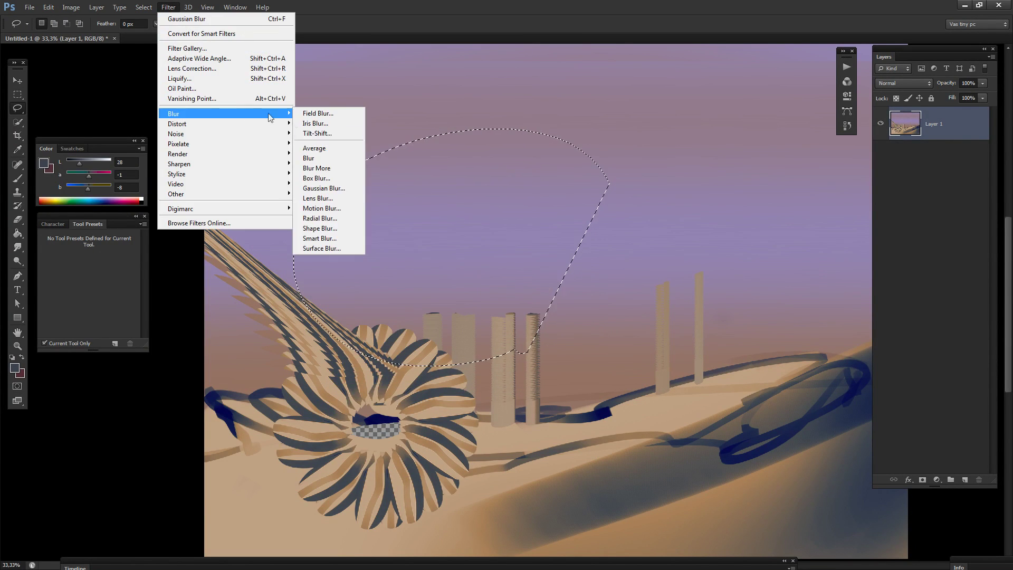
pyautogui.click(344, 189)
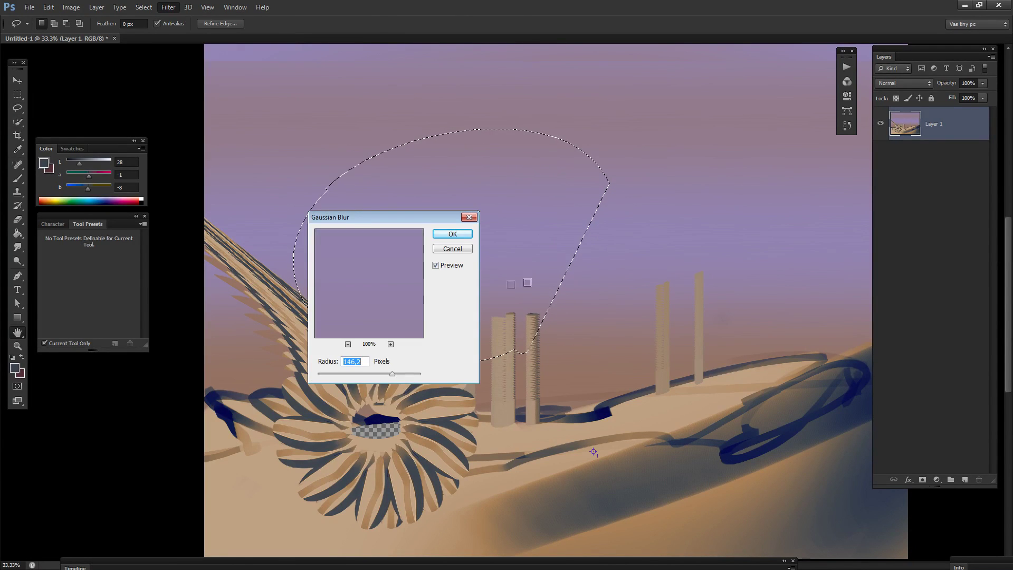
pyautogui.moveTo(428, 210); pyautogui.dragTo(675, 143)
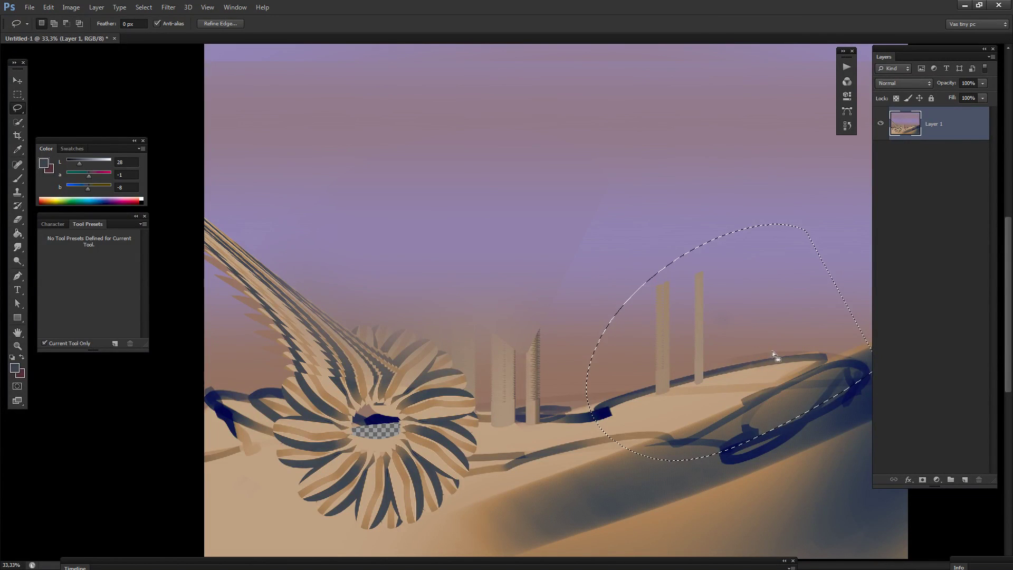
# Reapply the last Gaussian Blur to the lassoed area around the two separate tall columns, and undo it.
pyautogui.hotkey('ctrl', 'f')
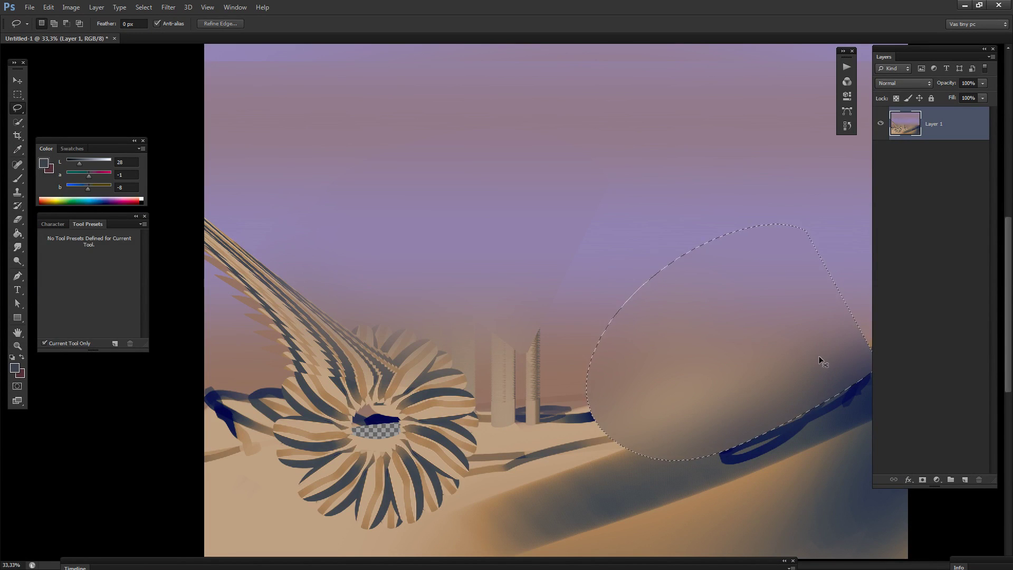
pyautogui.hotkey('ctrl', 'd')
pyautogui.hotkey('ctrl', 'alt', 'z')
pyautogui.hotkey('ctrl', 'alt', 'z')
# Lasso the two separate columns, bring up the last filter's settings for that selection, and cancel and deselect.
pyautogui.moveTo(803, 213); pyautogui.dragTo(884, 341)
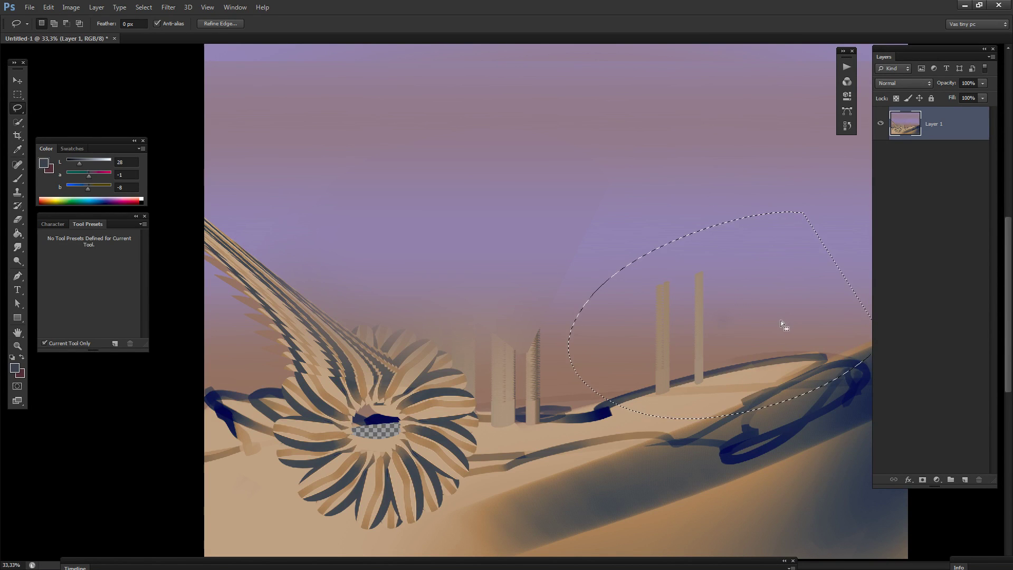
pyautogui.hotkey('ctrl', 'alt', 'f')
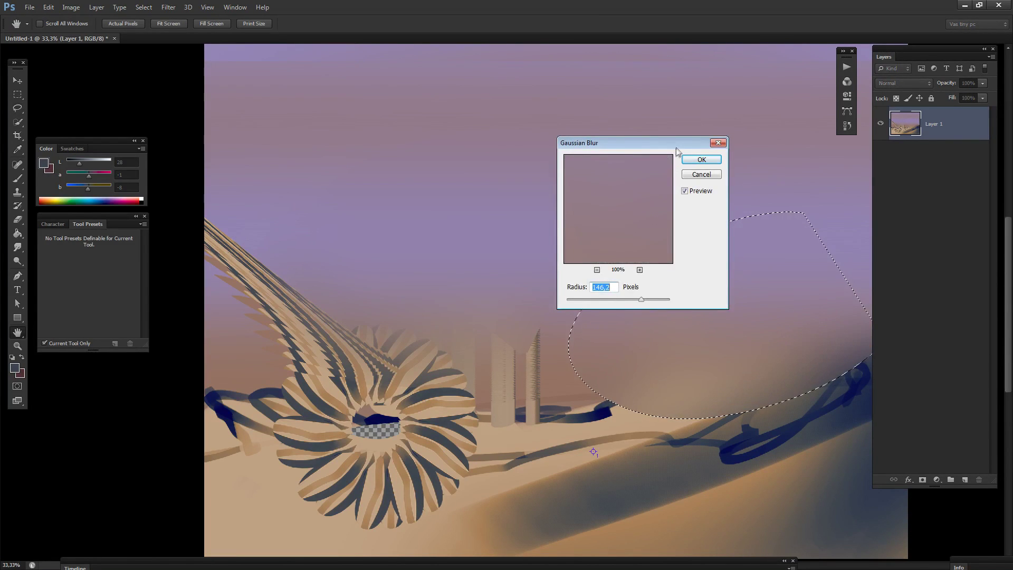
pyautogui.moveTo(676, 149); pyautogui.dragTo(527, 155)
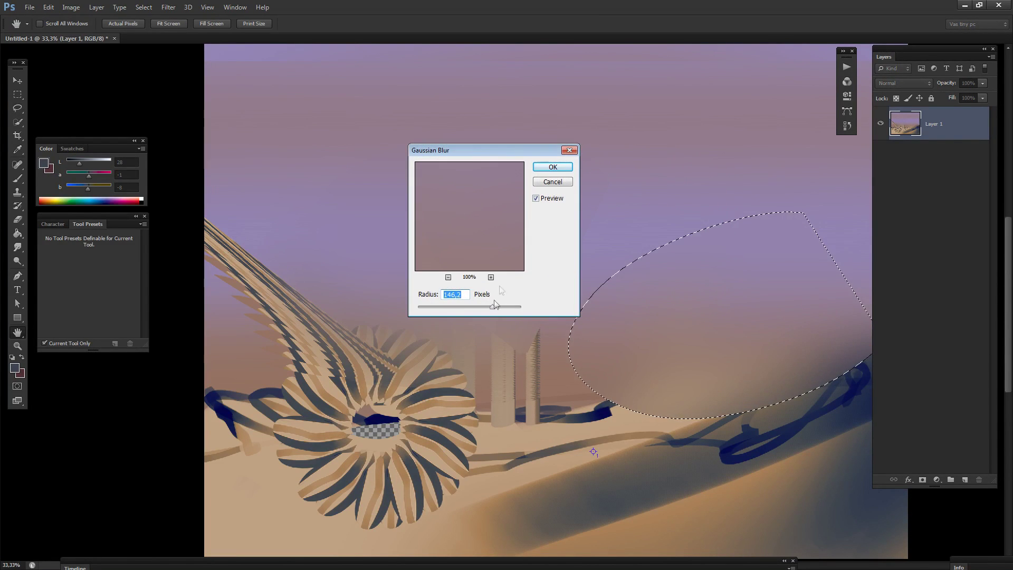
pyautogui.click(552, 182)
pyautogui.hotkey('ctrl', 'd')
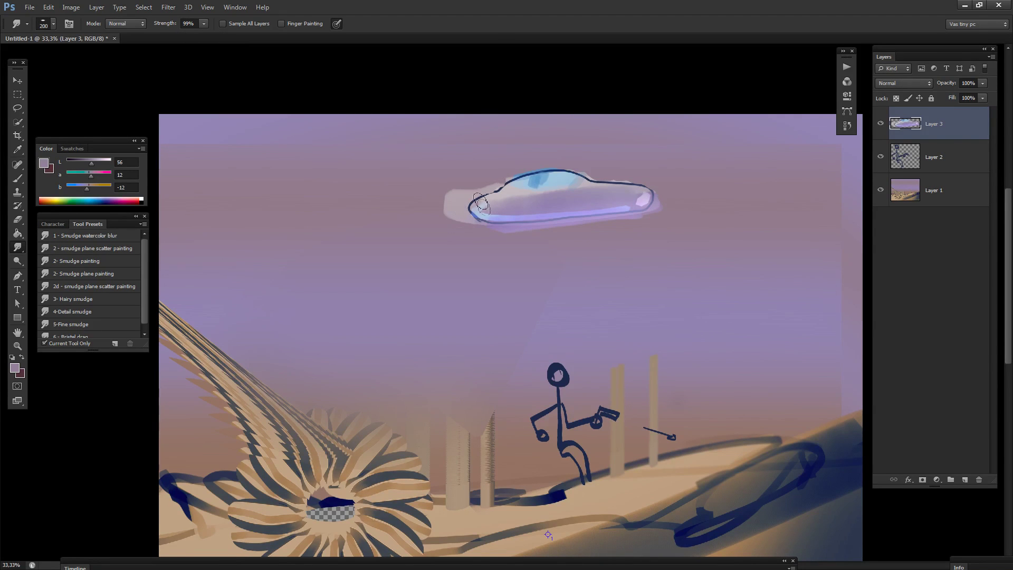
# Smudge the flying car's rear into long trailing streaks and display the smudge brush's tip shape settings.
pyautogui.moveTo(480, 203); pyautogui.dragTo(395, 279)
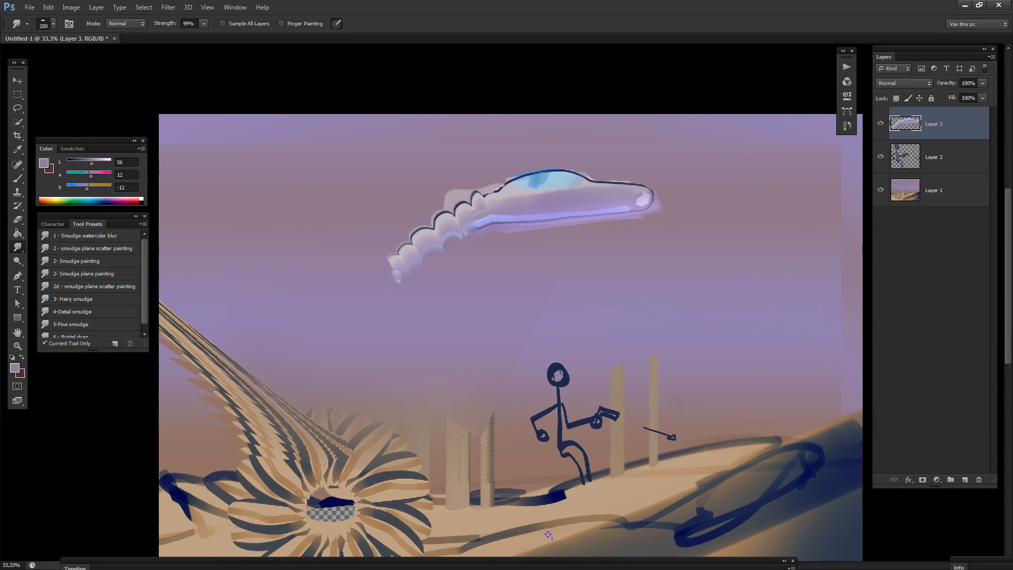
pyautogui.moveTo(465, 233); pyautogui.dragTo(388, 270)
pyautogui.press('F5')
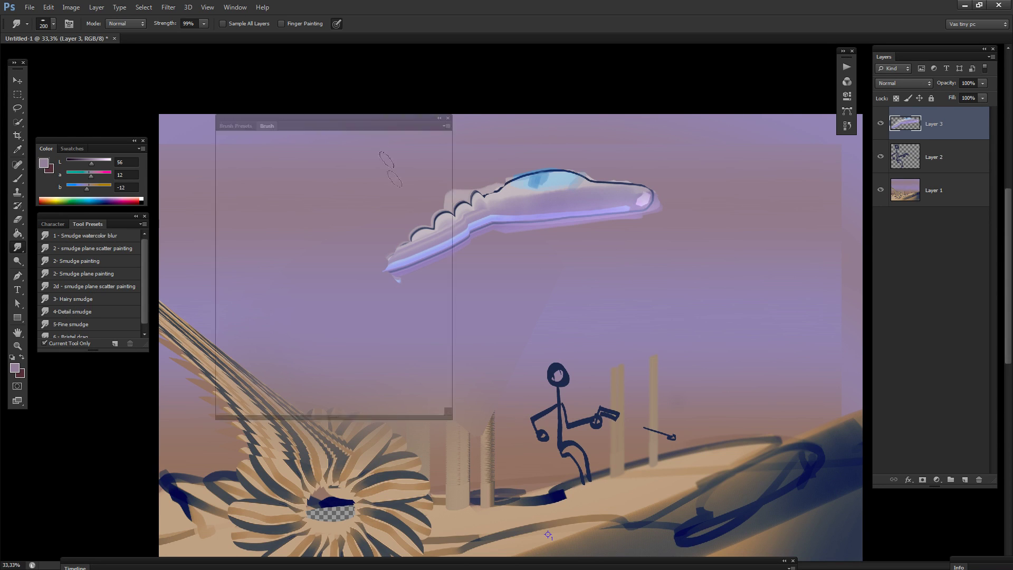
pyautogui.click(226, 175)
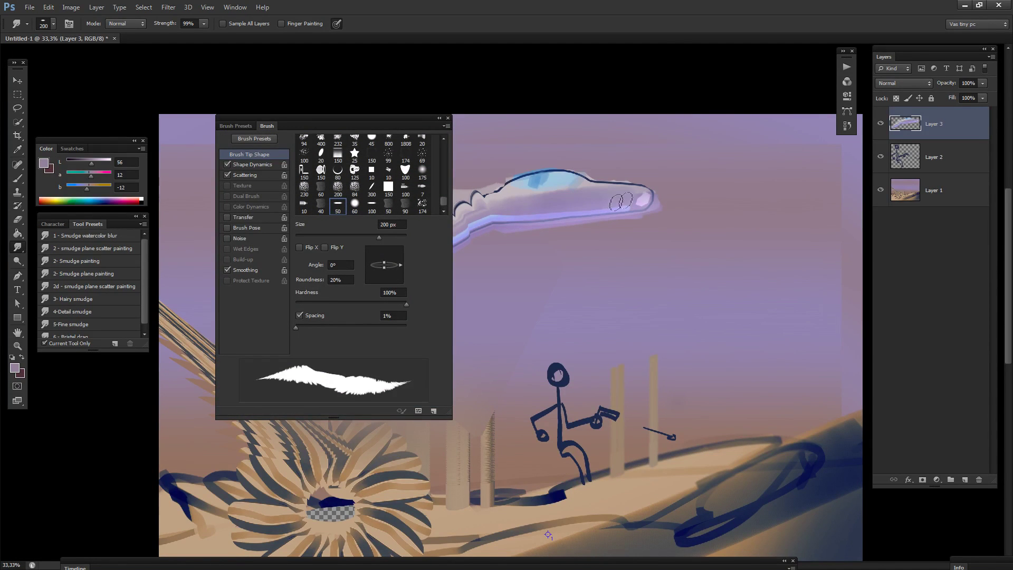
pyautogui.press('Tab')
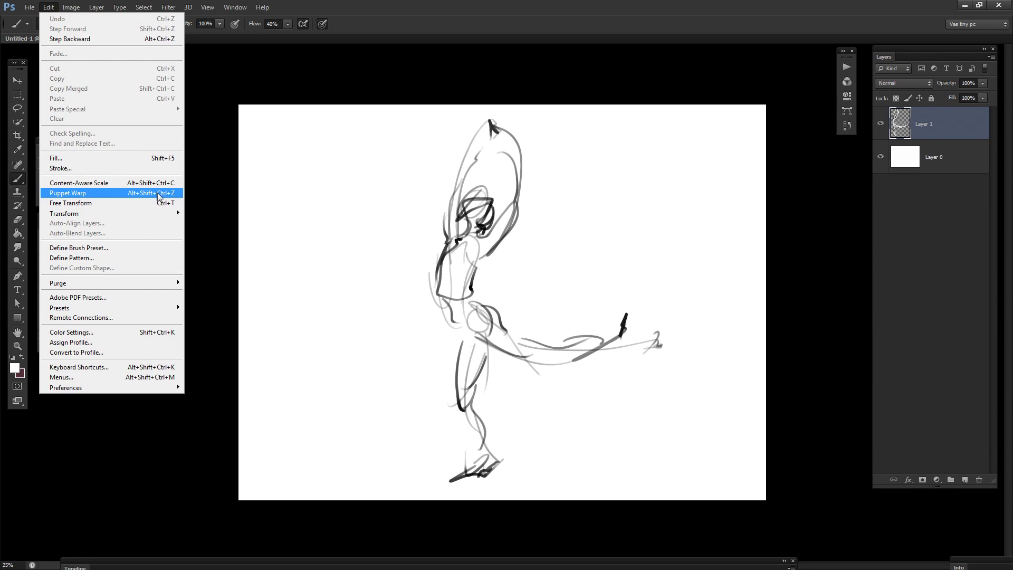
# Puppet-warp the figure sketch with pins on the hip, knee and foot, shifting the standing leg slightly backward.
pyautogui.click(158, 193)
pyautogui.click(468, 312)
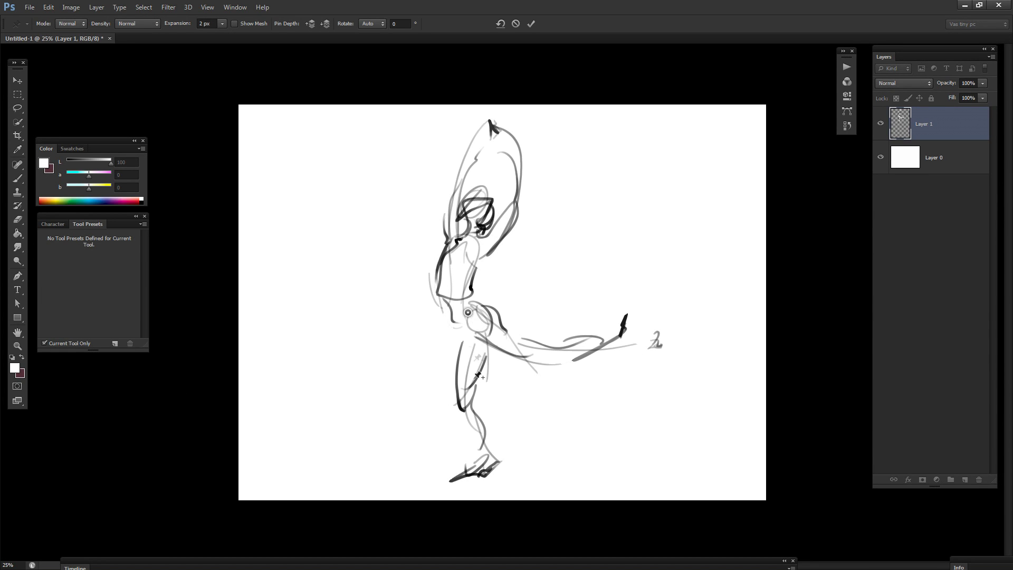
pyautogui.moveTo(483, 465); pyautogui.dragTo(472, 473)
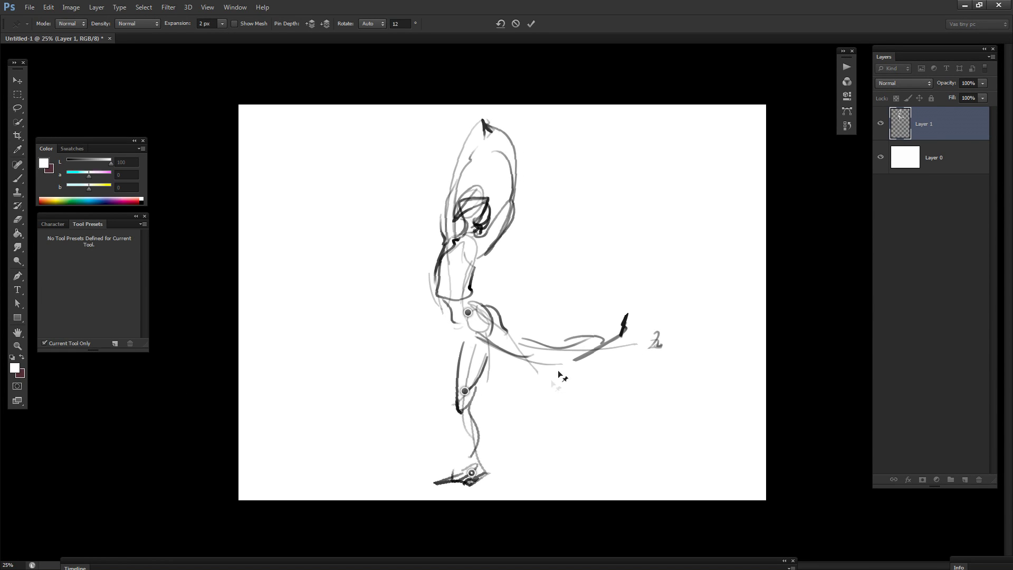
# Pin the figure's head, hands and raised leg, bending the upper body forward and lifting the leg toward the hands.
pyautogui.moveTo(600, 338); pyautogui.dragTo(600, 352)
pyautogui.moveTo(479, 205); pyautogui.dragTo(504, 227)
pyautogui.moveTo(548, 161); pyautogui.dragTo(579, 185)
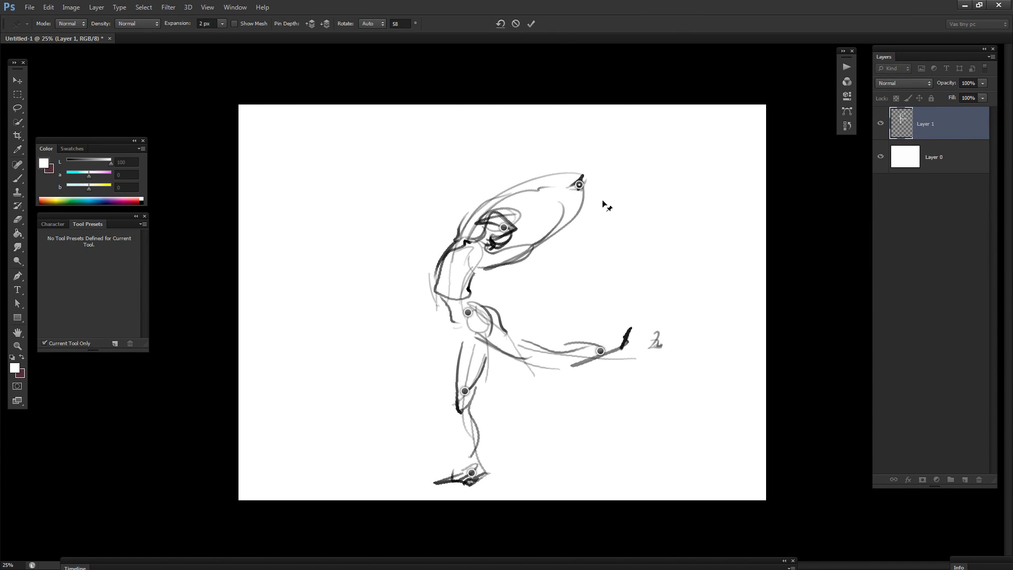
pyautogui.moveTo(600, 351); pyautogui.dragTo(576, 265)
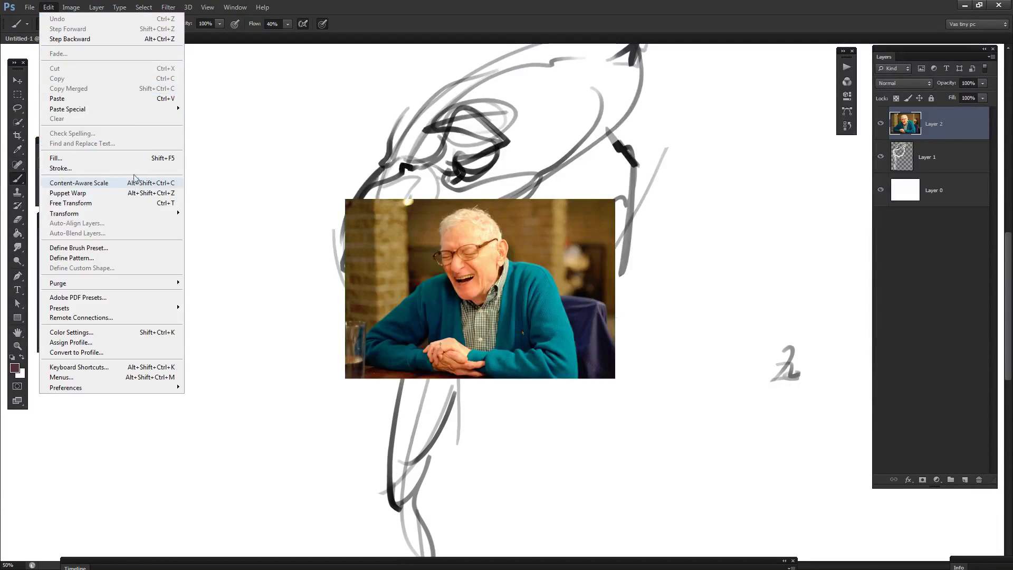
# Shrink the pasted photo of the laughing man with Content-Aware Scale.
pyautogui.click(156, 184)
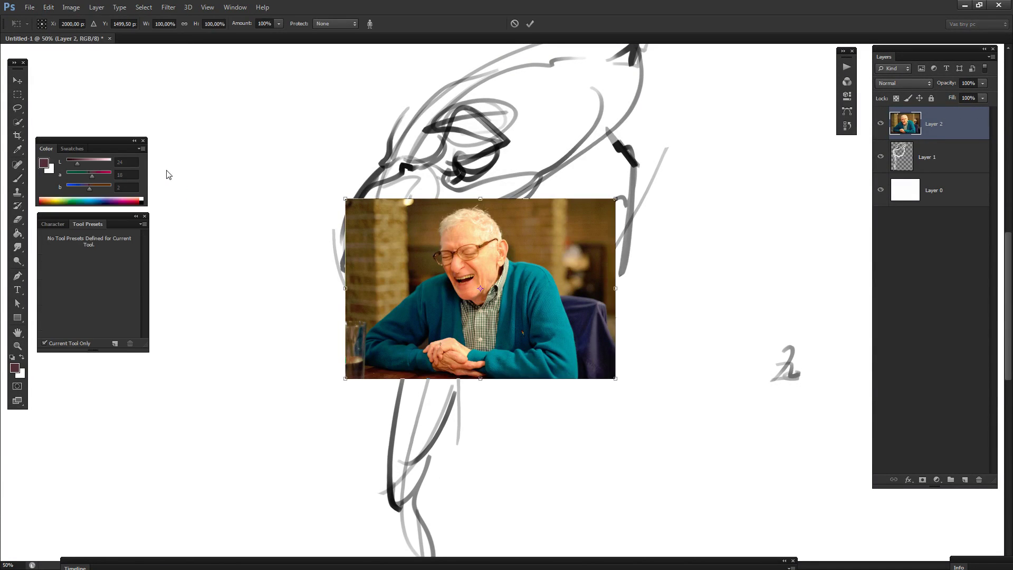
pyautogui.moveTo(615, 378); pyautogui.dragTo(412, 268)
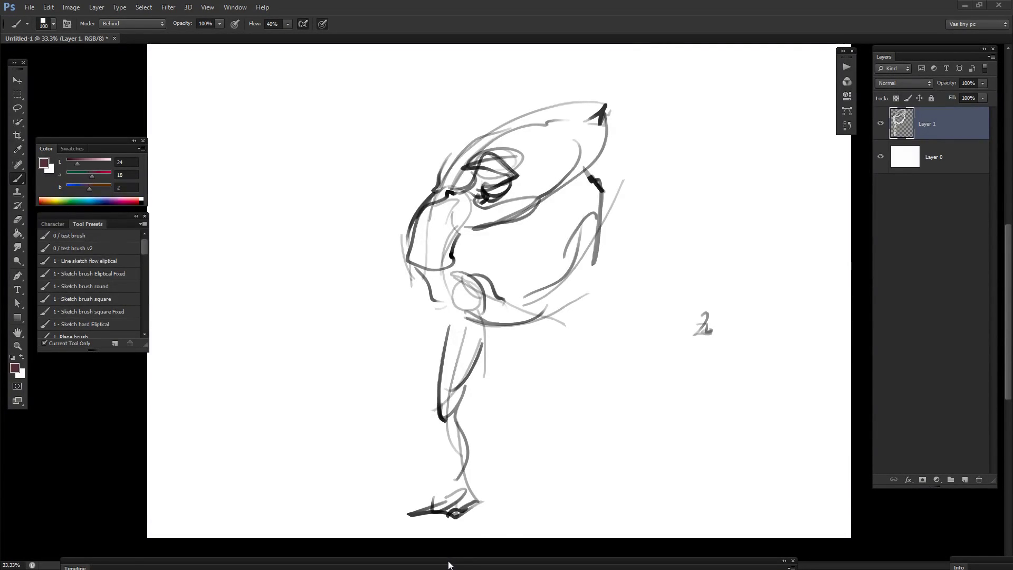
# Show the Timeline over the lower canvas and toggle it to frame animation and back to the video timeline.
pyautogui.moveTo(449, 564); pyautogui.dragTo(469, 341)
pyautogui.click(439, 428)
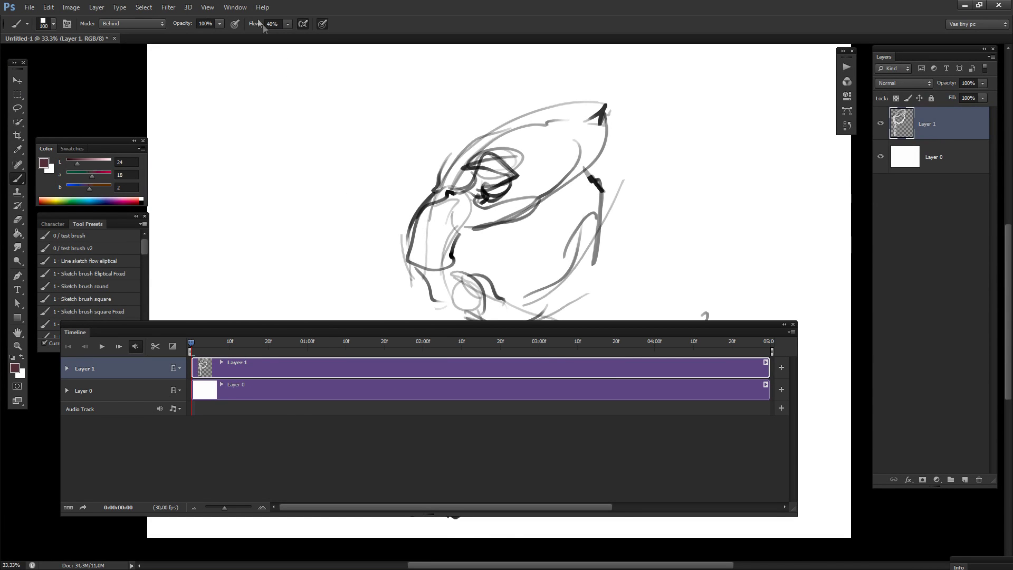
pyautogui.click(235, 7)
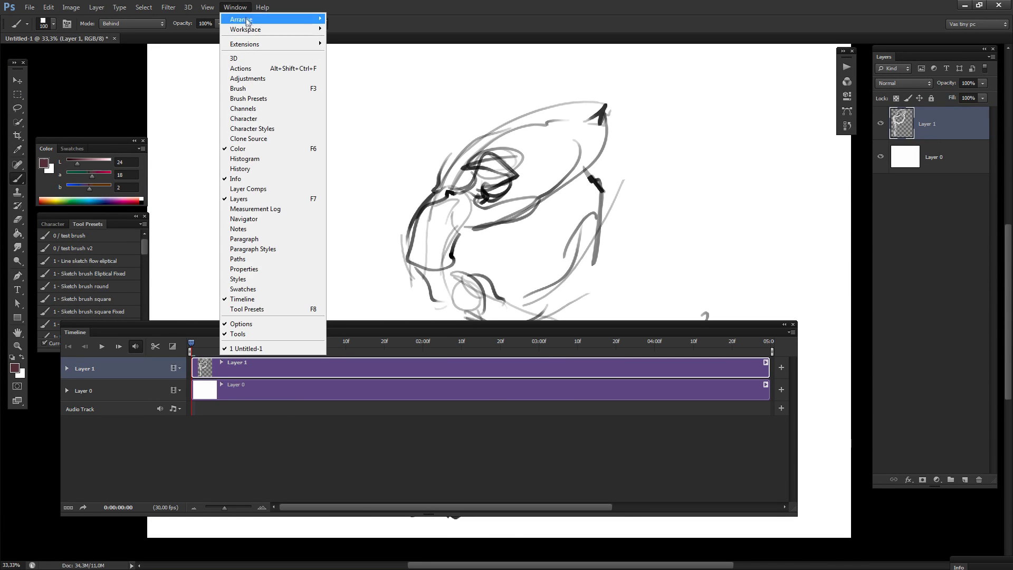
pyautogui.click(266, 298)
pyautogui.moveTo(721, 331); pyautogui.dragTo(747, 380)
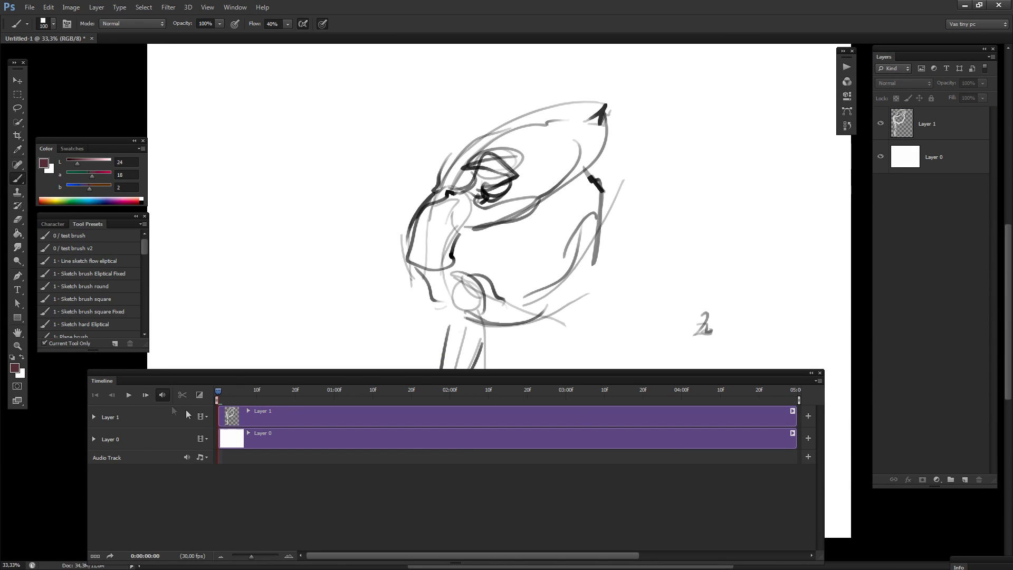
pyautogui.click(96, 557)
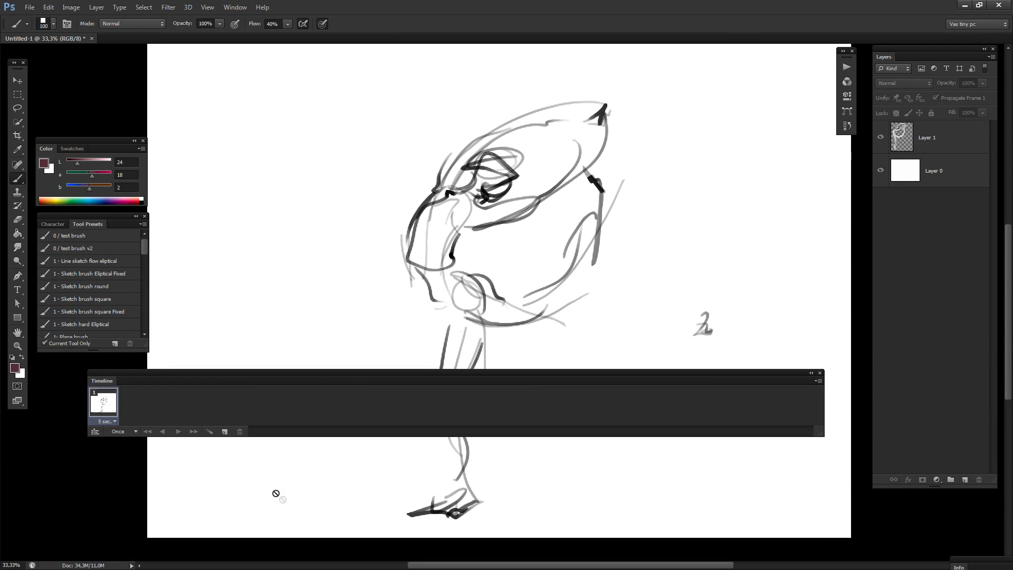
pyautogui.click(95, 432)
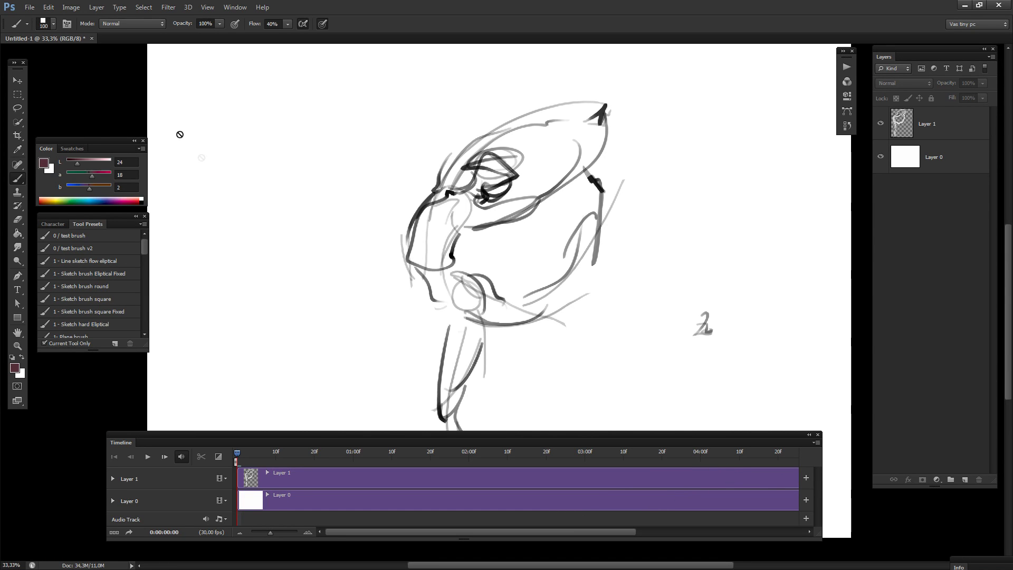
# Look through the keyboard shortcuts for the Panel Menus' Timeline (Video) commands, such as Split at Playhead, and leave them unchanged.
pyautogui.hotkey('ctrl', 'alt', 'shift', 'k')
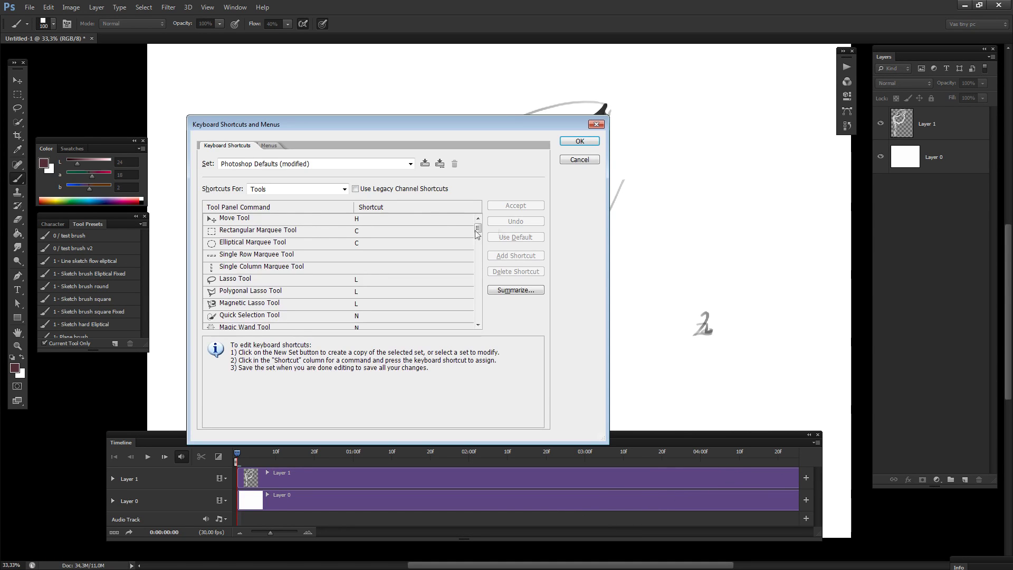
pyautogui.click(292, 188)
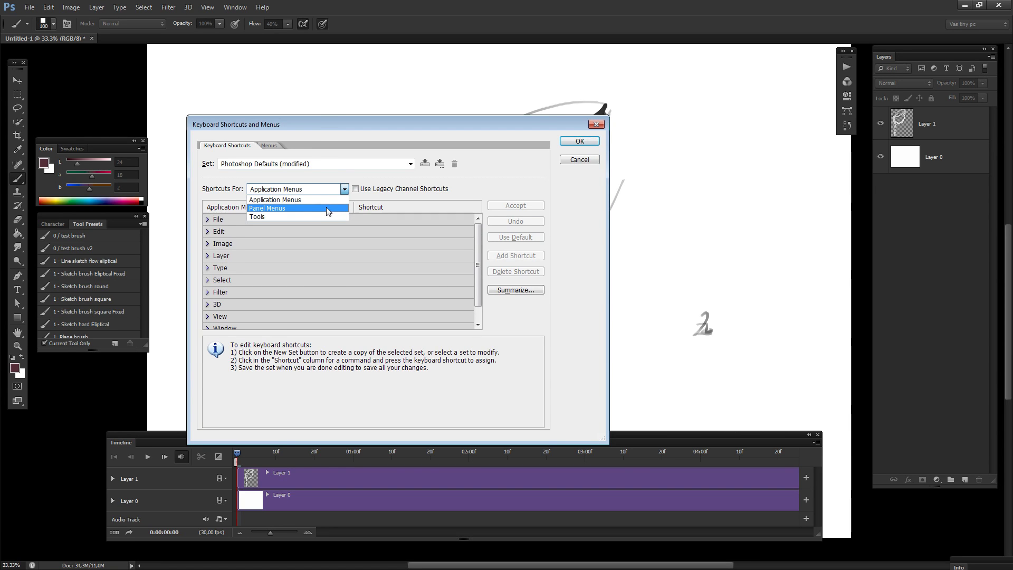
pyautogui.click(296, 208)
pyautogui.scroll(-5, 416, 315)
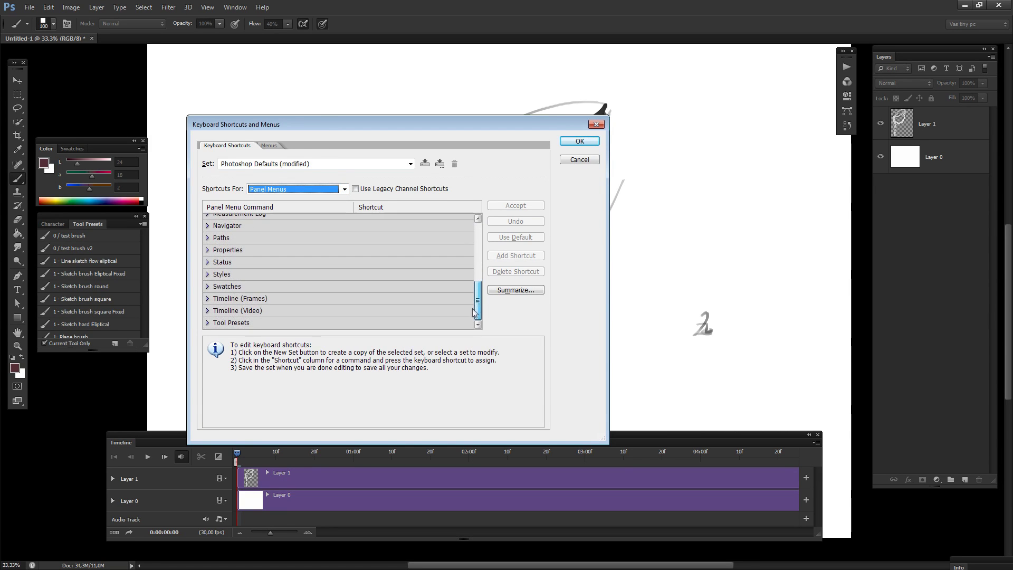
pyautogui.click(207, 310)
pyautogui.scroll(-5, 472, 266)
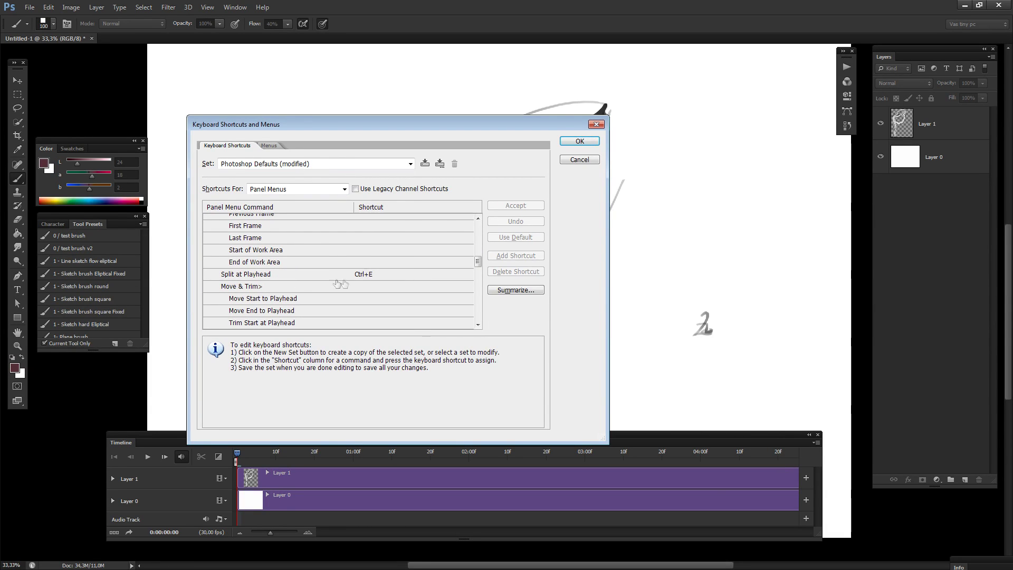
pyautogui.click(579, 159)
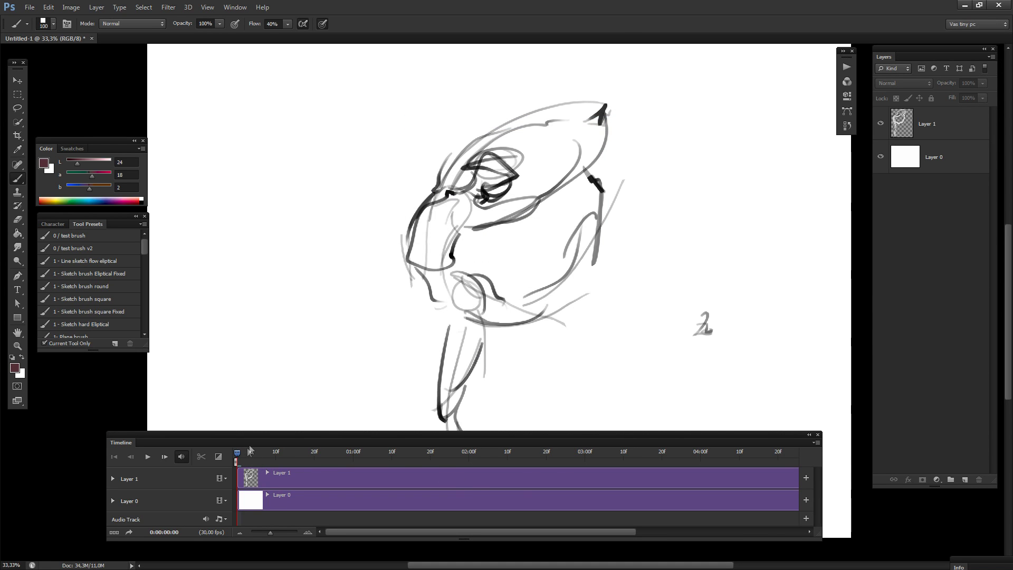
# Split the Layer 1 clip at 0:00:00:23 in the video timeline and move the second piece onto the first clip's track.
pyautogui.moveTo(250, 449); pyautogui.dragTo(257, 451)
pyautogui.click(312, 483)
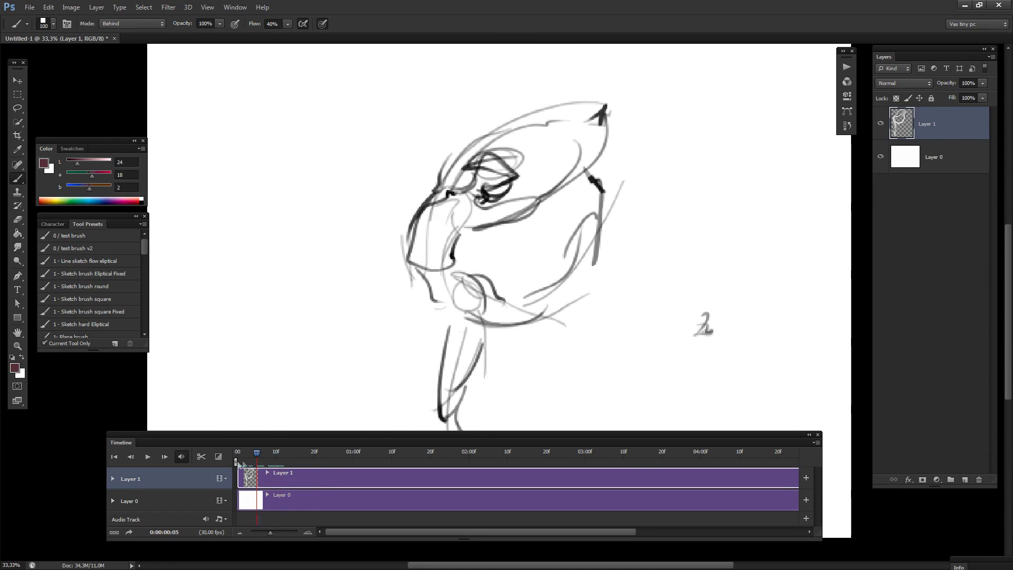
pyautogui.press('space')
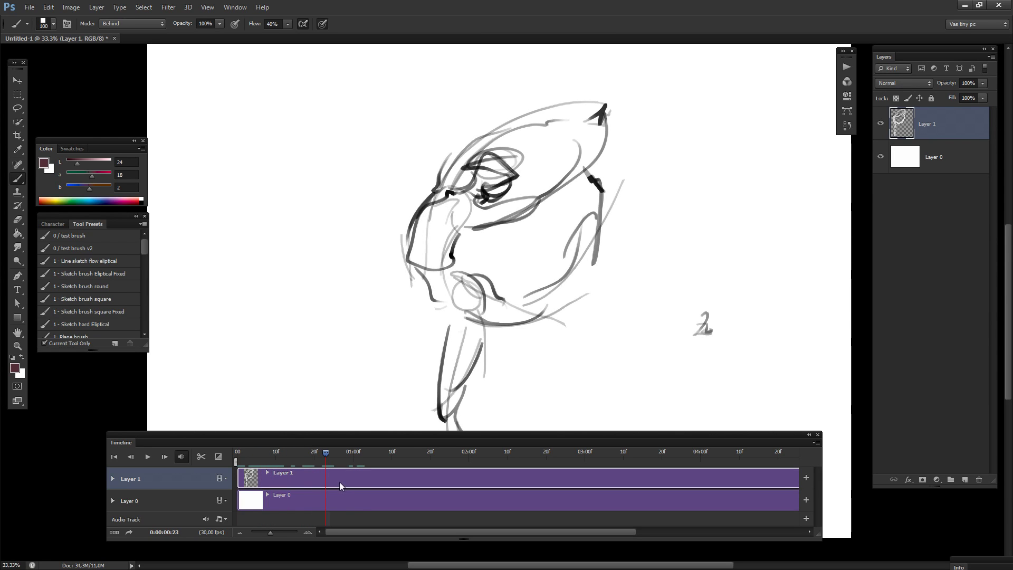
pyautogui.hotkey('ctrl', 'k')
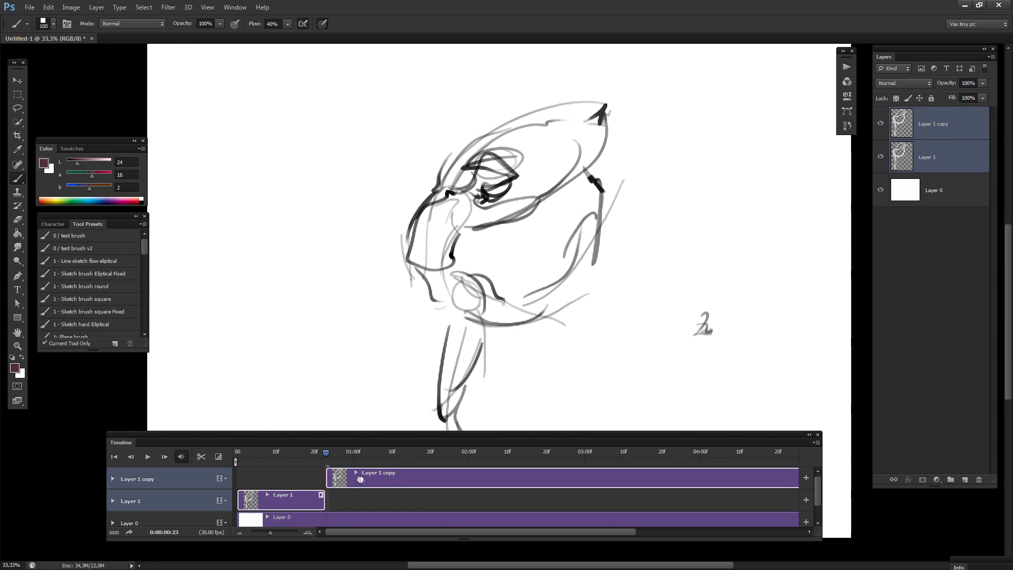
pyautogui.moveTo(360, 479); pyautogui.dragTo(362, 488)
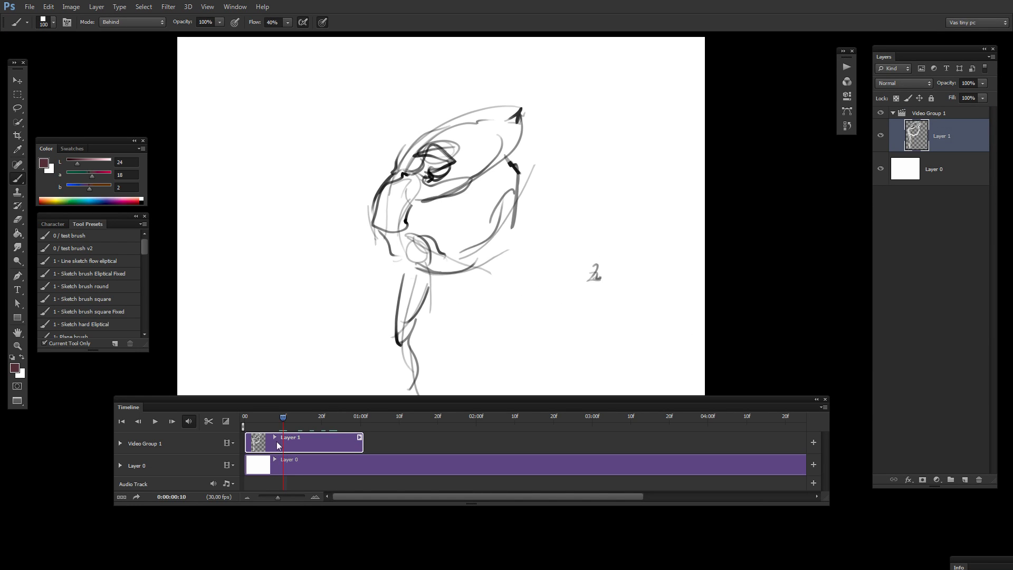
# Animate Layer 1's Position from frame 0 to 0:00:00:27 by moving the figure horizontally to the left, and play it.
pyautogui.click(275, 438)
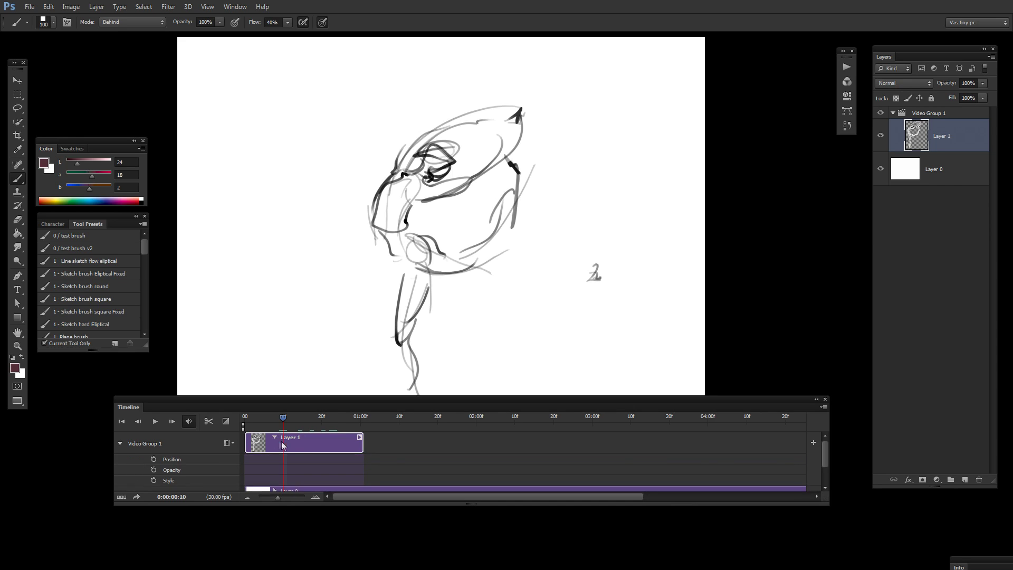
pyautogui.click(154, 460)
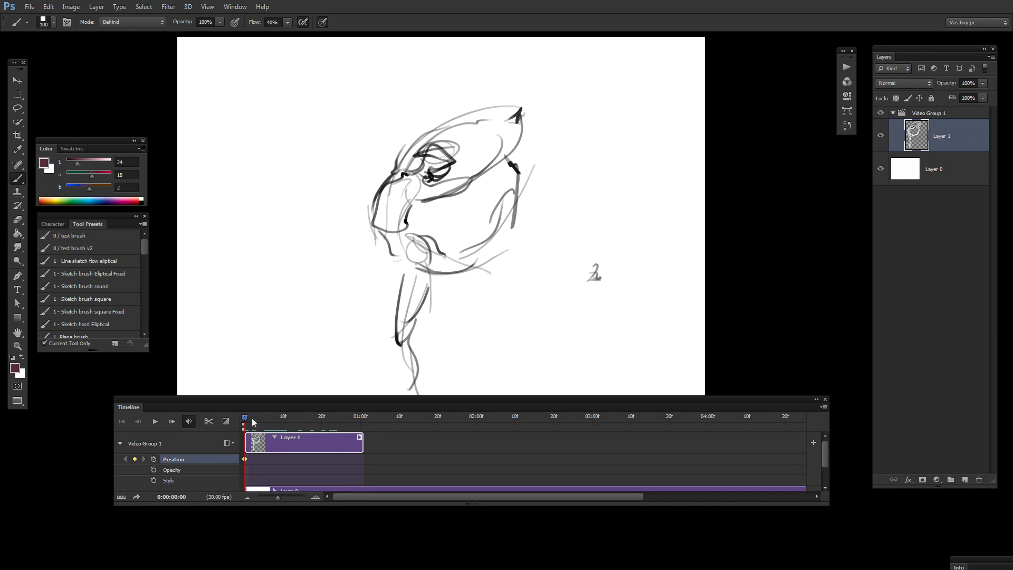
pyautogui.moveTo(342, 419); pyautogui.dragTo(349, 418)
pyautogui.moveTo(510, 290); pyautogui.dragTo(370, 290)
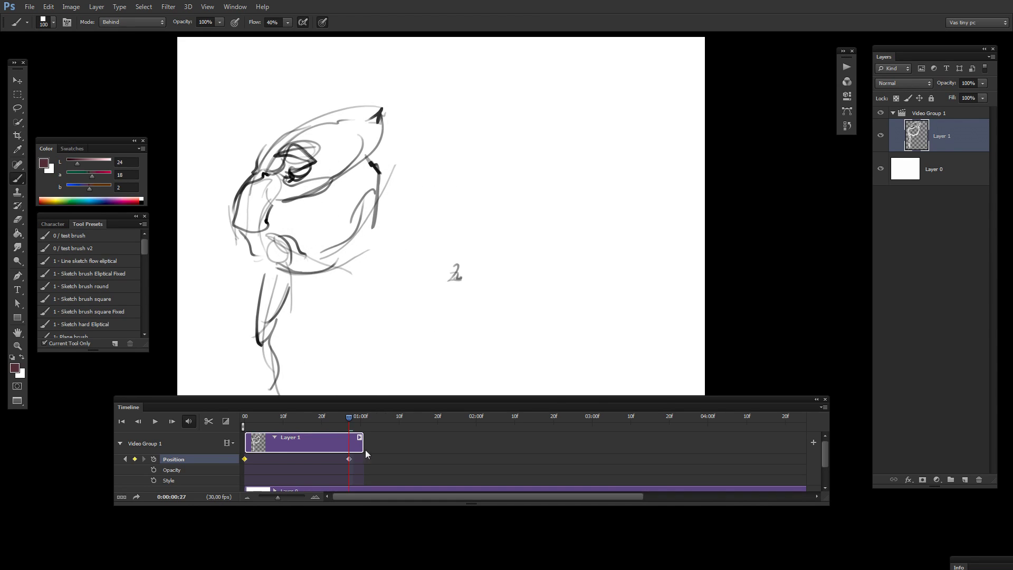
pyautogui.press('space')
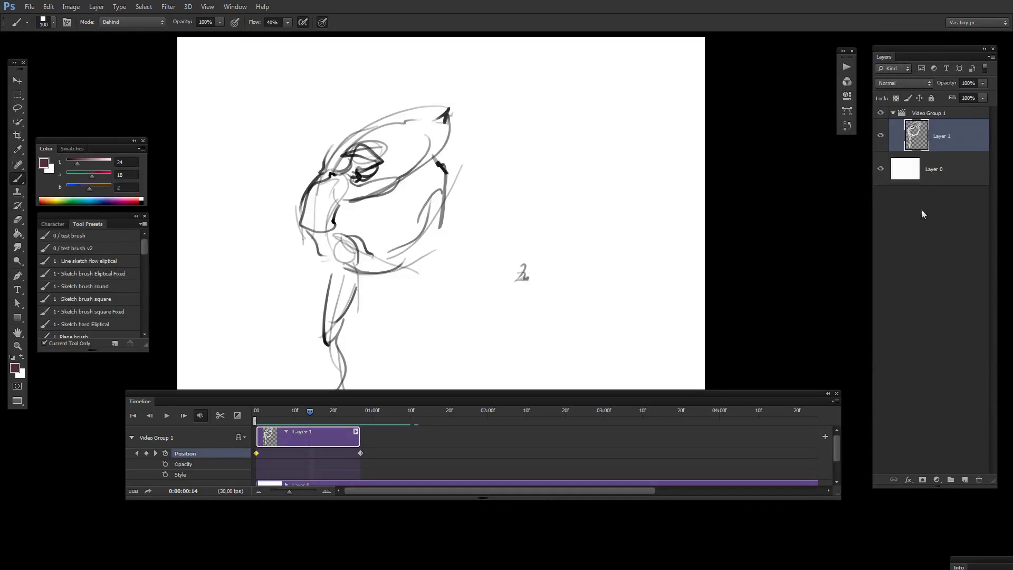
# Convert Layer 1 to a Smart Object and start its Transform keyframes at the beginning of the clip.
pyautogui.rightClick(950, 142)
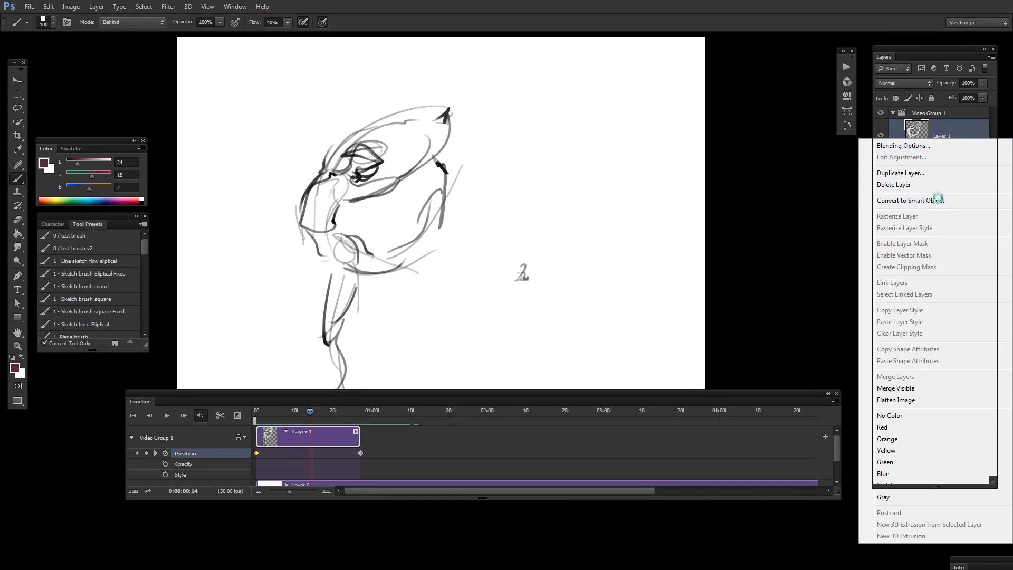
pyautogui.click(935, 197)
pyautogui.click(165, 454)
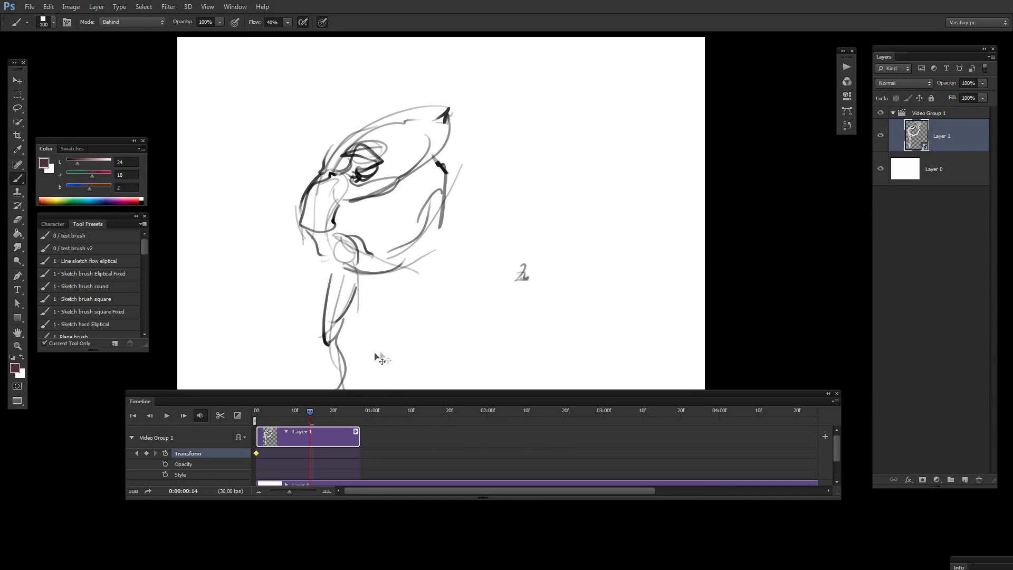
# At 0:00:00:14, rotate the figure upside down with Free Transform around a pivot placed at the canvas's lower left.
pyautogui.hotkey('ctrl', 'r')
pyautogui.hotkey('ctrl', 'r')
pyautogui.press('t')
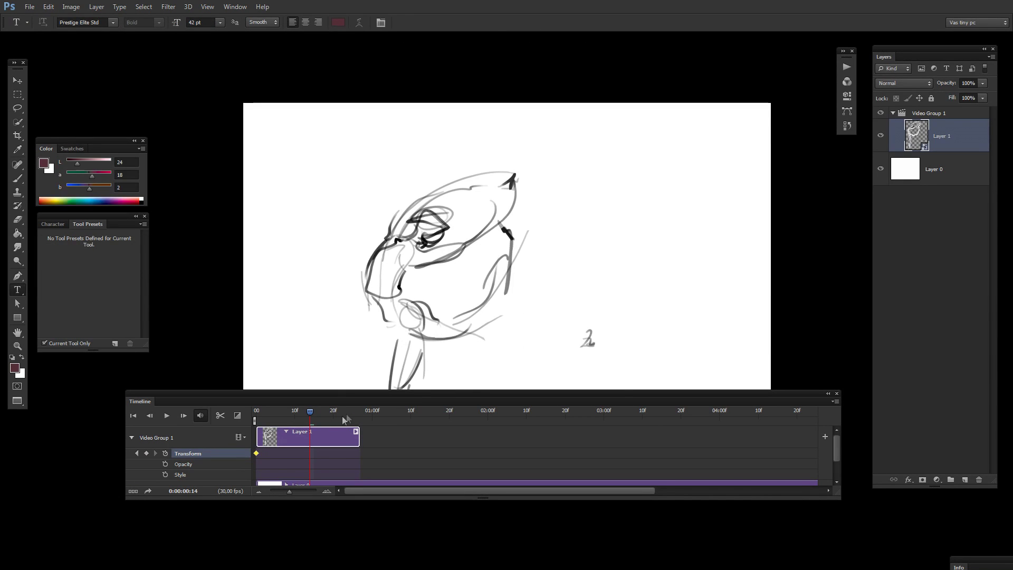
pyautogui.hotkey('ctrl', 't')
pyautogui.keyDown('alt'); pyautogui.click(345, 367); pyautogui.keyUp('alt')
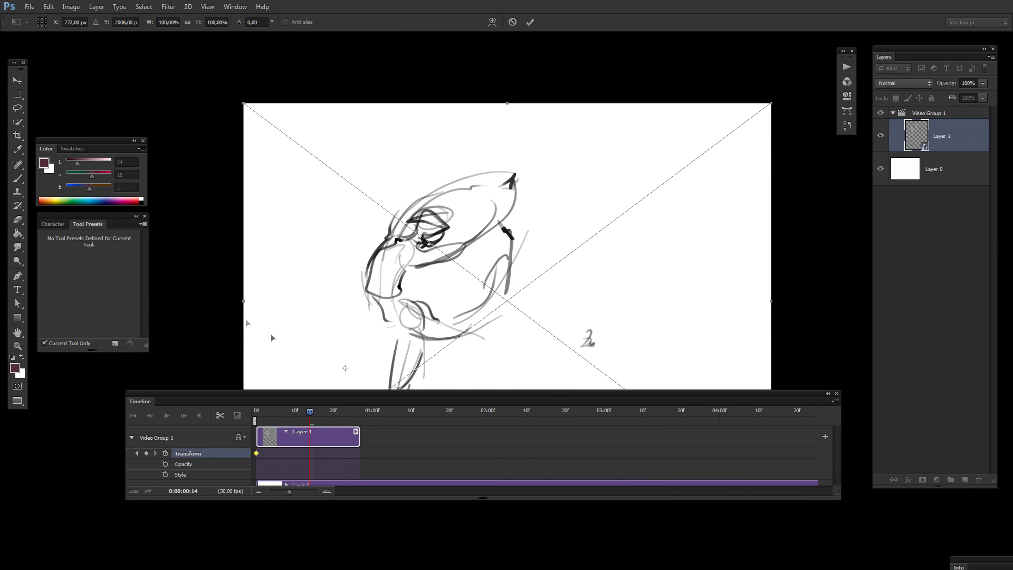
pyautogui.moveTo(221, 240)
pyautogui.mouseDown()
pyautogui.moveTo(667, 86)
pyautogui.moveTo(532, 374)
pyautogui.moveTo(634, 220)
pyautogui.mouseUp()
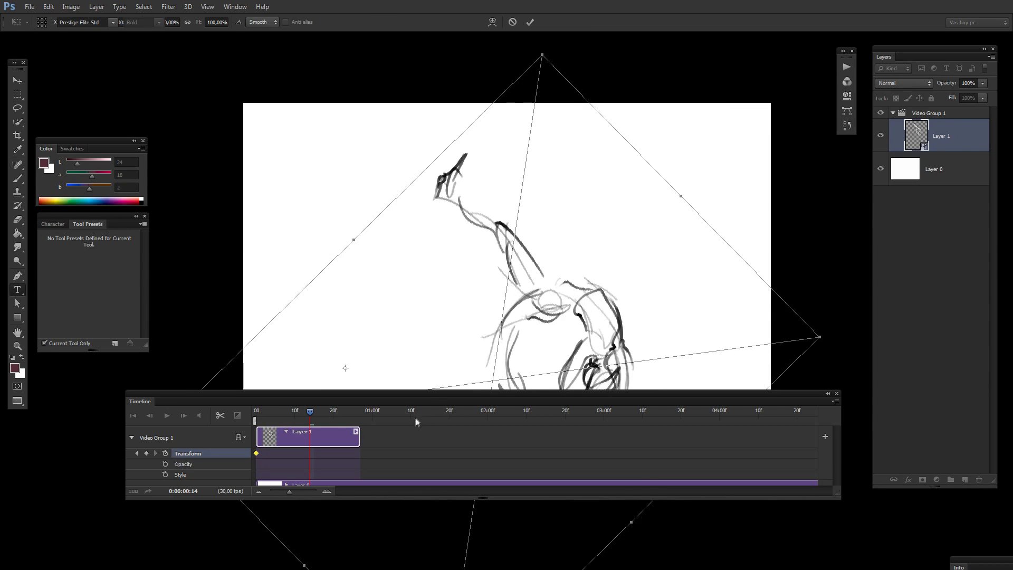
pyautogui.press('Return')
pyautogui.press('b')
pyautogui.press('Left')
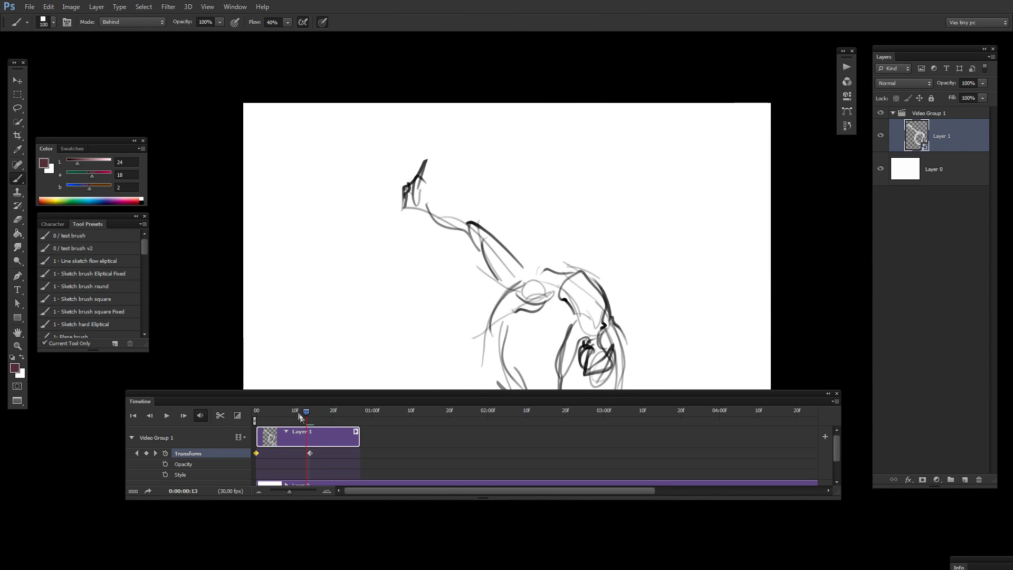
# Play back and scrub the figure's rotation animation in the timeline.
pyautogui.press('space')
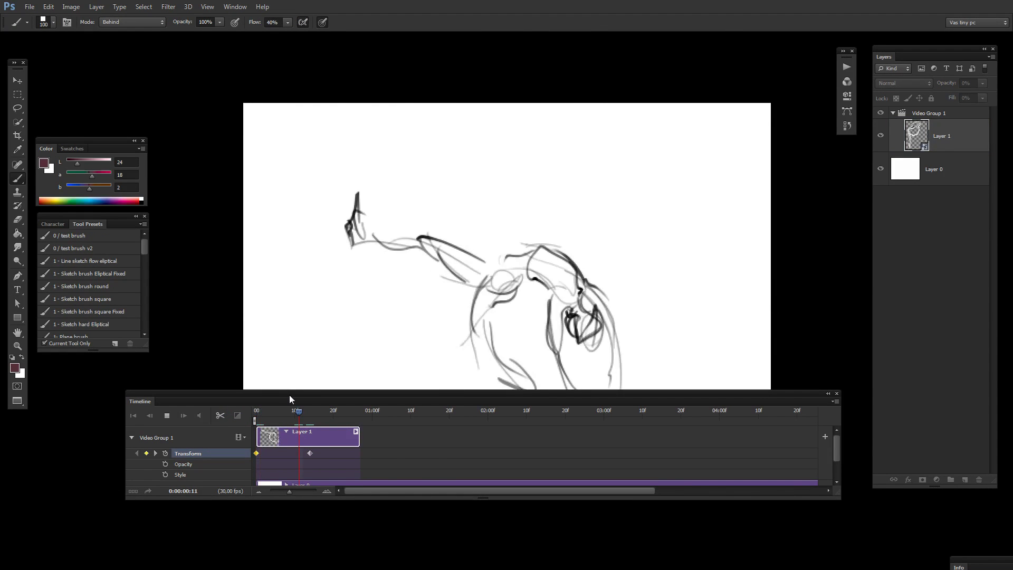
pyautogui.press('space')
pyautogui.moveTo(309, 414); pyautogui.dragTo(154, 543)
pyautogui.press('space')
pyautogui.press('space')
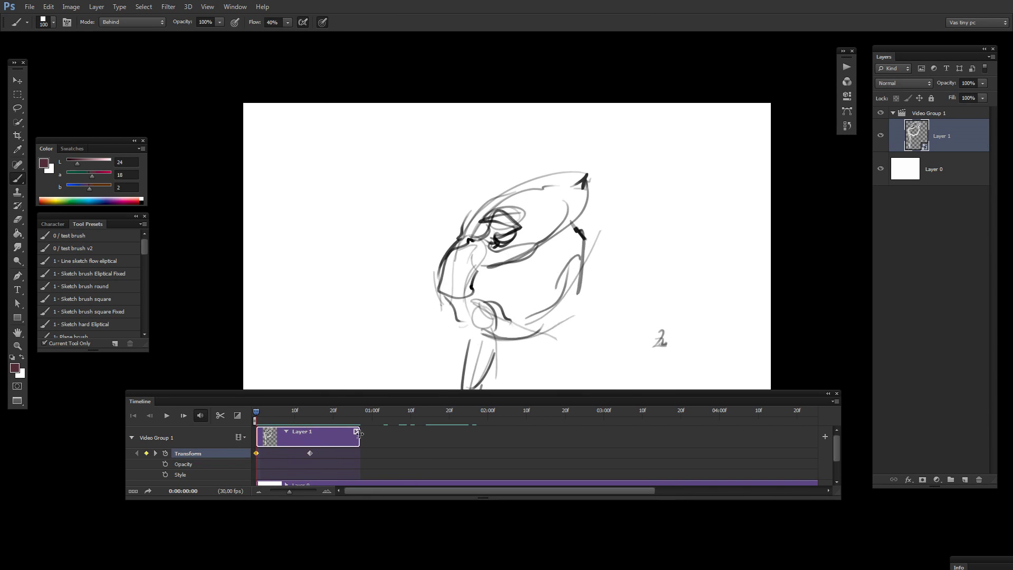
pyautogui.press('space')
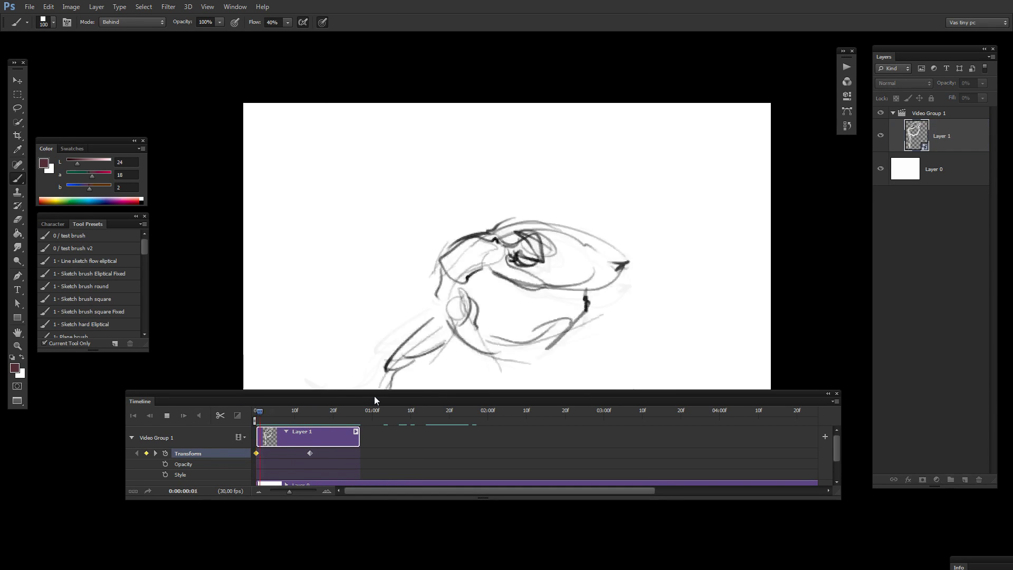
pyautogui.press('space')
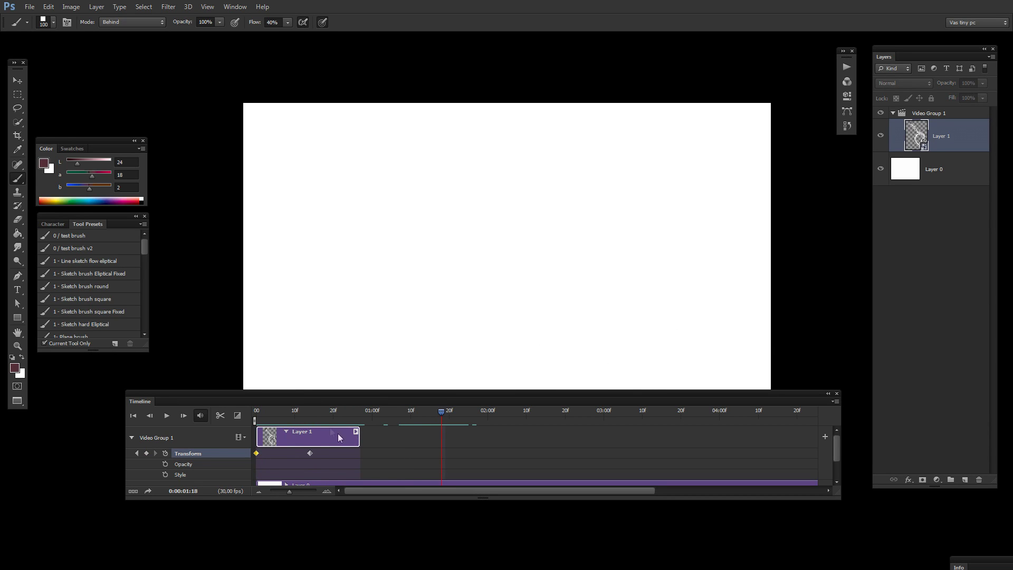
# At the first frame, scale the figure to 35.63% and skew it by raising the right side with Free Transform.
pyautogui.hotkey('ctrl', 'z')
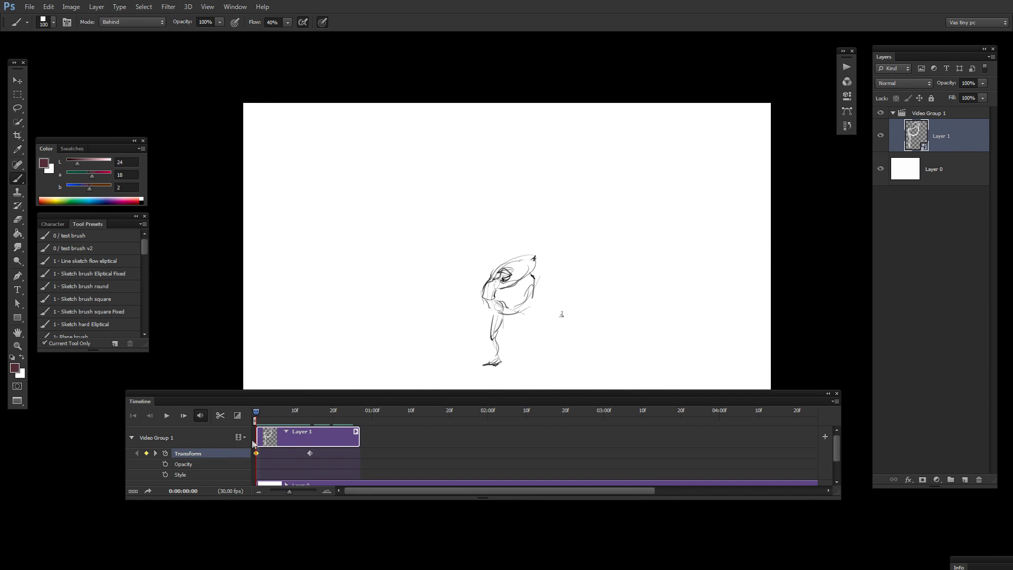
pyautogui.moveTo(265, 414)
pyautogui.mouseDown()
pyautogui.moveTo(306, 415)
pyautogui.moveTo(276, 420)
pyautogui.moveTo(244, 452)
pyautogui.mouseUp()
pyautogui.hotkey('ctrl', 't')
pyautogui.moveTo(602, 299); pyautogui.dragTo(601, 235)
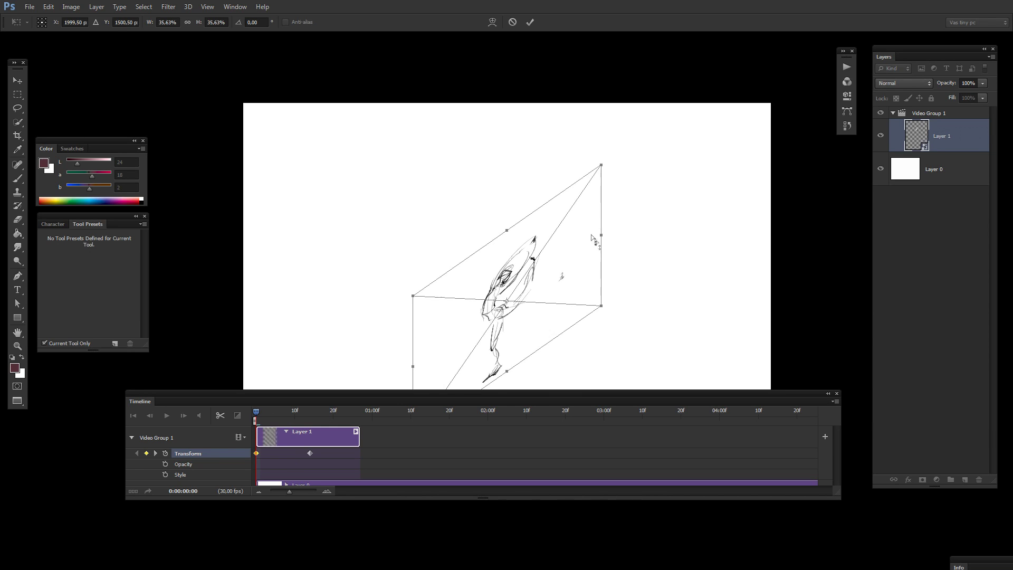
pyautogui.press('Escape')
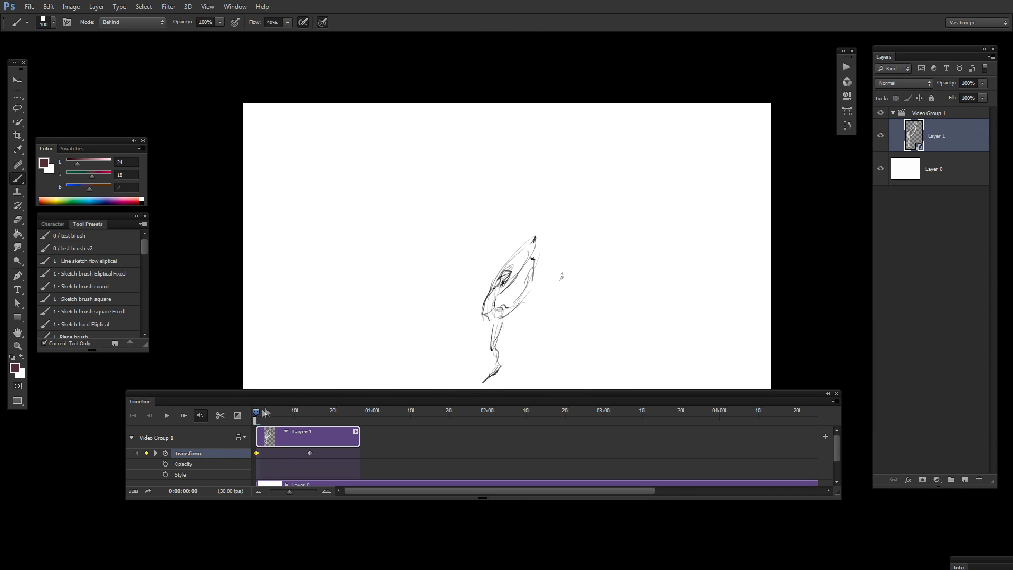
# Play the animation, shorten the work area to end with the Layer 1 clip at 0:00:00:26, and enlarge the timeline scale.
pyautogui.press('space')
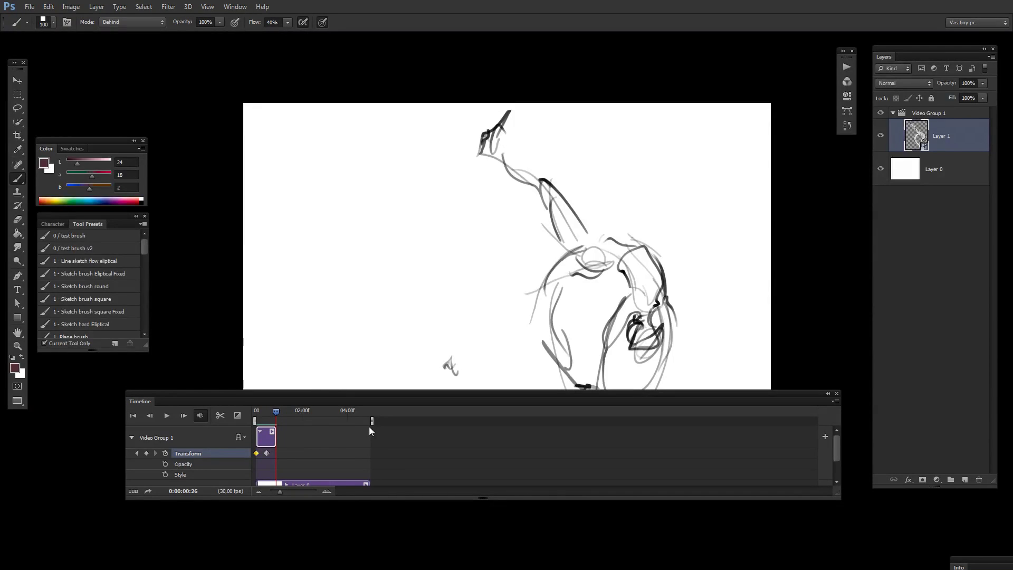
pyautogui.moveTo(371, 421); pyautogui.dragTo(275, 460)
pyautogui.click(327, 491)
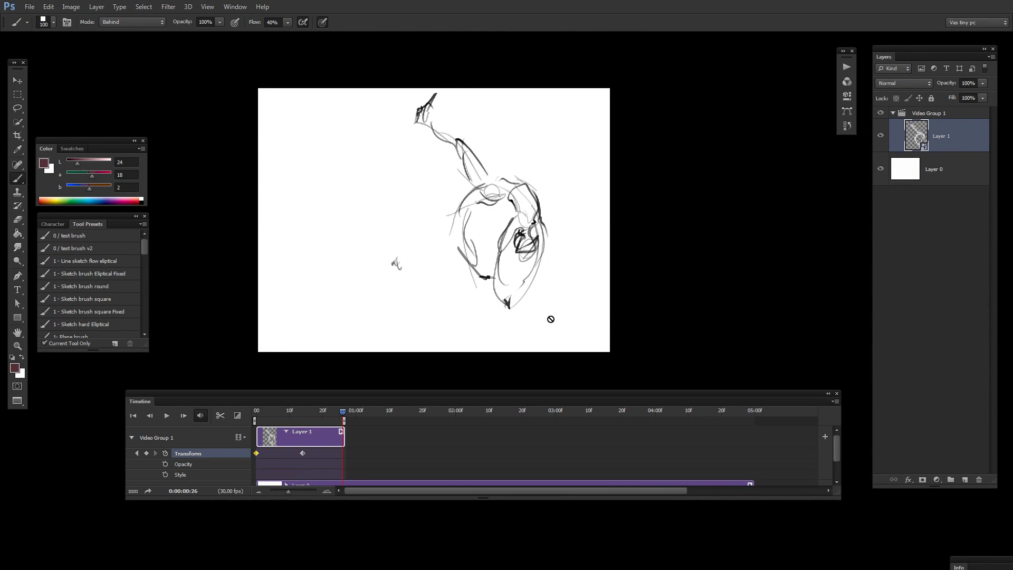
# Set up a Save for Web export as GIF with its animation looping Forever.
pyautogui.hotkey('ctrl', 'shift', 'alt', 's')
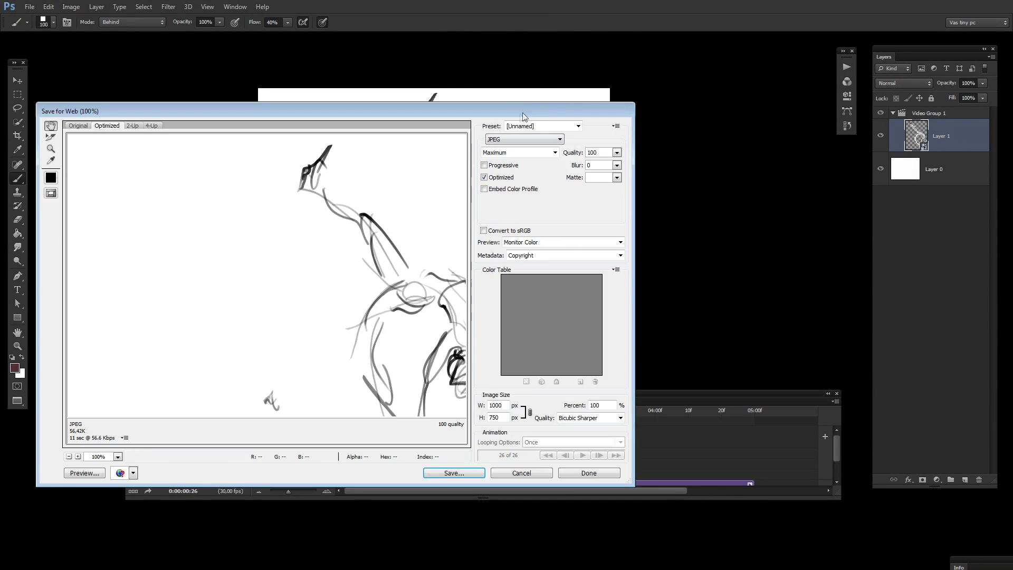
pyautogui.moveTo(65, 98); pyautogui.dragTo(148, 67)
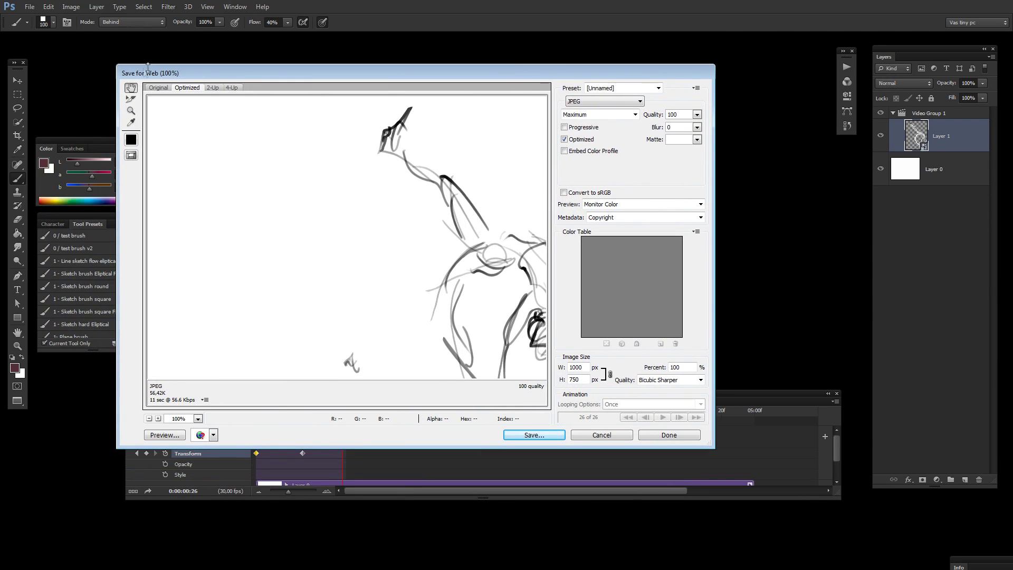
pyautogui.click(618, 101)
pyautogui.click(580, 107)
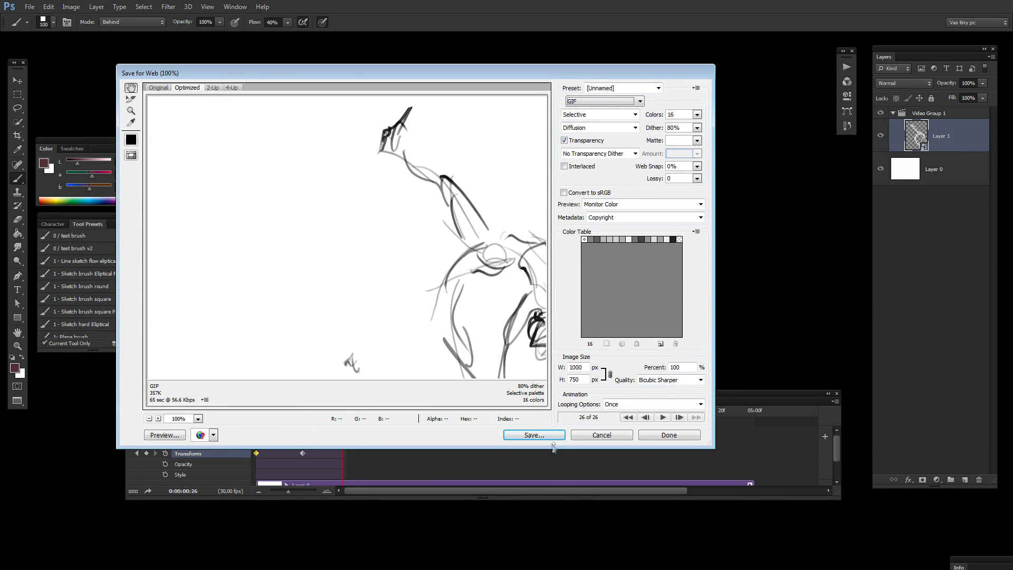
pyautogui.click(662, 404)
pyautogui.click(663, 426)
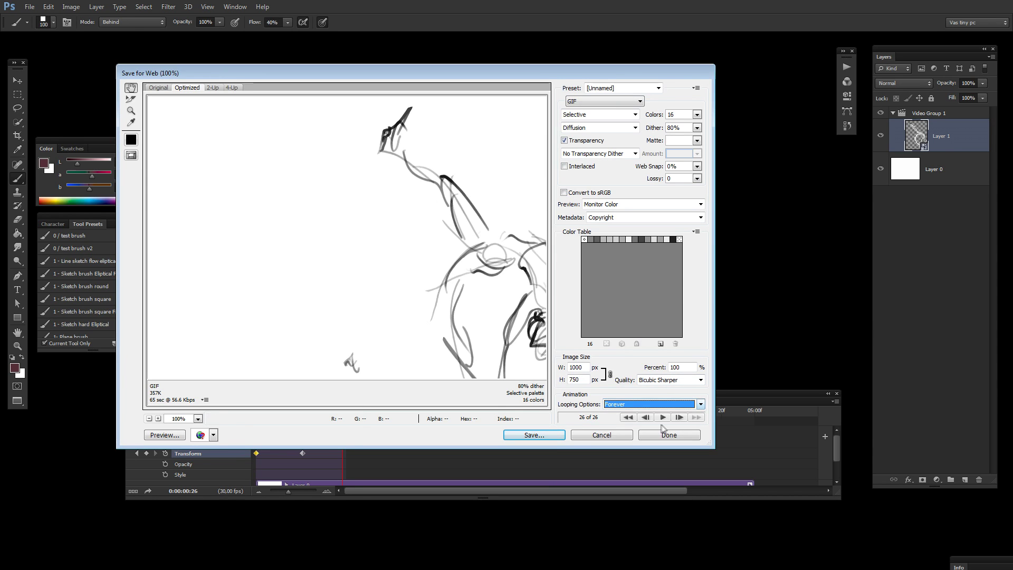
# Preview the animated GIF in Save for Web at a smaller magnification.
pyautogui.click(662, 418)
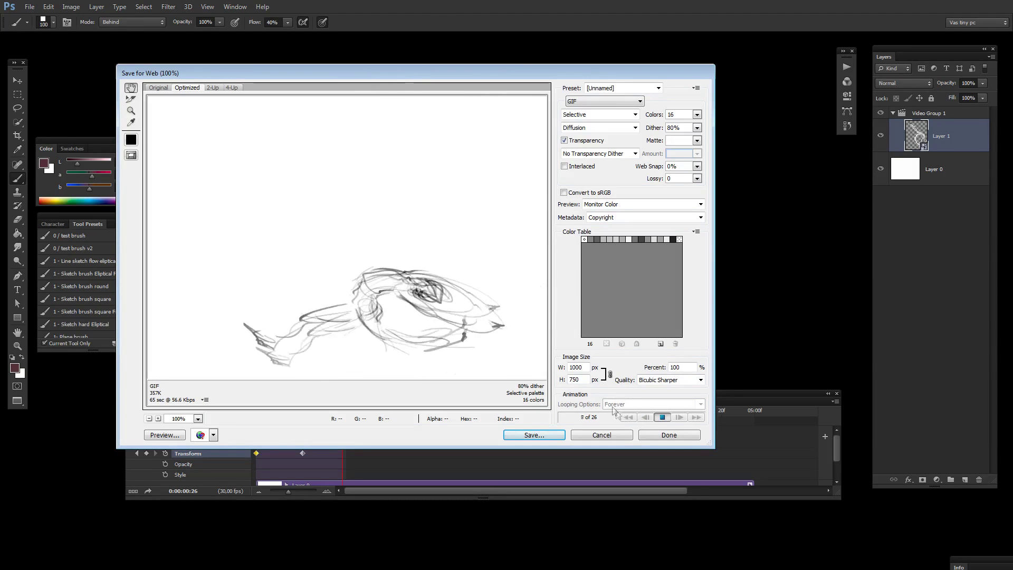
pyautogui.click(149, 419)
pyautogui.click(150, 418)
pyautogui.click(150, 418)
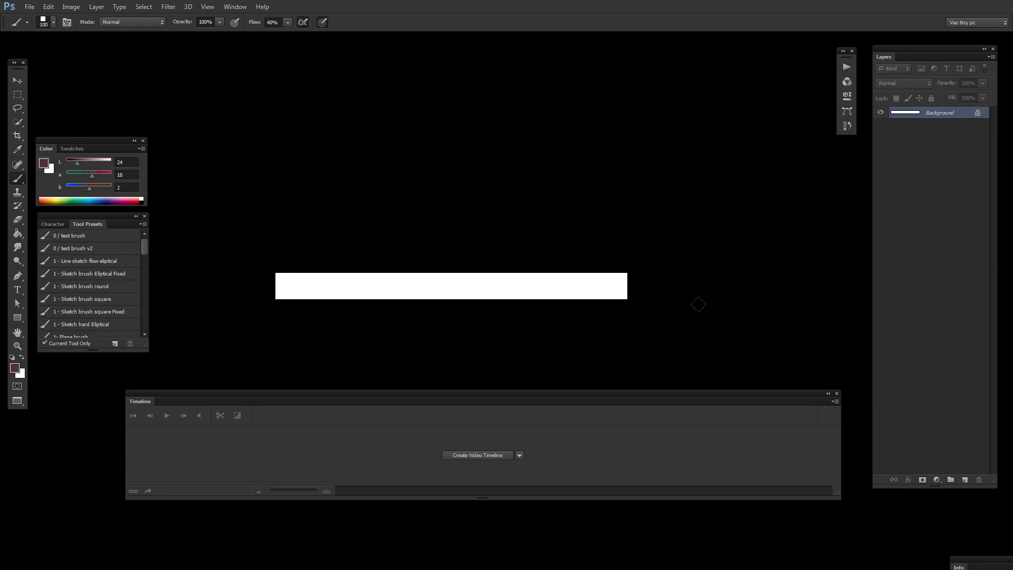
# Extend the white strip canvas upward with the Crop tool to make a taller drawing area.
pyautogui.click(19, 134)
pyautogui.moveTo(626, 273); pyautogui.dragTo(627, 175)
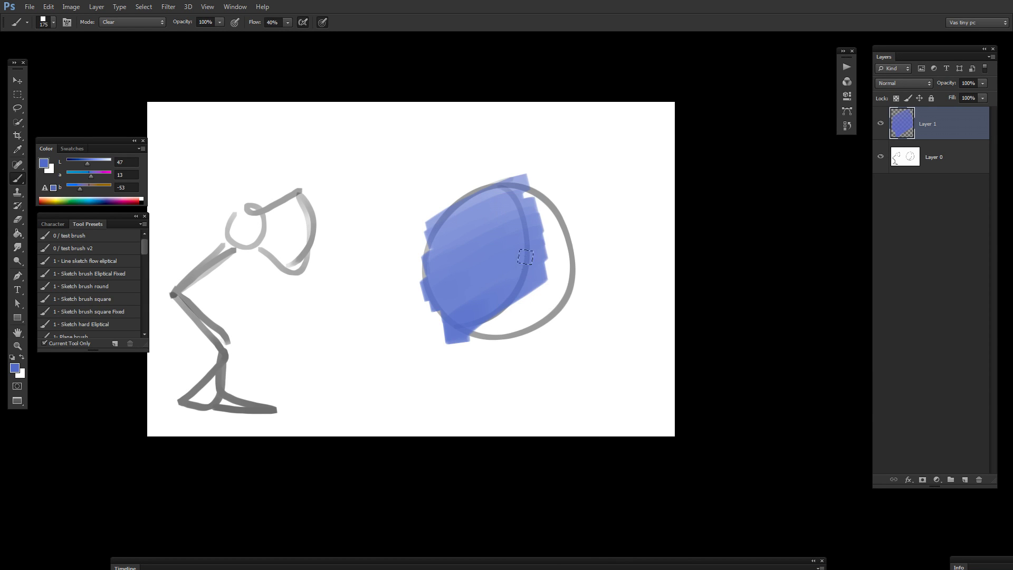
# Clear the blue paint spilling past the ball's inner curve, then paint more blue over the ball with the brush in Normal mode.
pyautogui.moveTo(543, 198)
pyautogui.mouseDown()
pyautogui.moveTo(530, 300)
pyautogui.moveTo(409, 314)
pyautogui.mouseUp()
pyautogui.keyDown('shift'); pyautogui.rightClick(498, 194); pyautogui.keyUp('shift')
pyautogui.click(544, 218)
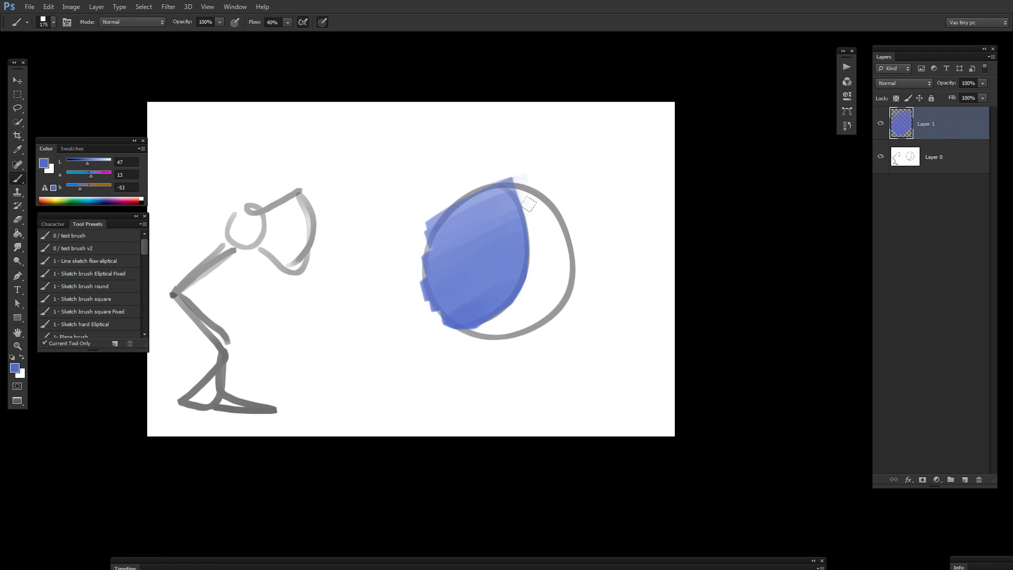
pyautogui.moveTo(519, 236)
pyautogui.mouseDown()
pyautogui.moveTo(509, 265)
pyautogui.moveTo(454, 298)
pyautogui.moveTo(521, 298)
pyautogui.mouseUp()
pyautogui.moveTo(564, 242)
pyautogui.mouseDown()
pyautogui.moveTo(565, 261)
pyautogui.moveTo(538, 307)
pyautogui.mouseUp()
# Trim the blue strokes on the ball with the brush in Clear mode and clear a patch inside the blue shape.
pyautogui.keyDown('shift'); pyautogui.rightClick(610, 191); pyautogui.keyUp('shift')
pyautogui.click(642, 247)
pyautogui.moveTo(551, 236); pyautogui.dragTo(527, 305)
pyautogui.moveTo(534, 237)
pyautogui.mouseDown()
pyautogui.moveTo(464, 326)
pyautogui.moveTo(431, 305)
pyautogui.mouseUp()
pyautogui.hotkey('alt', 'shift', 'e')
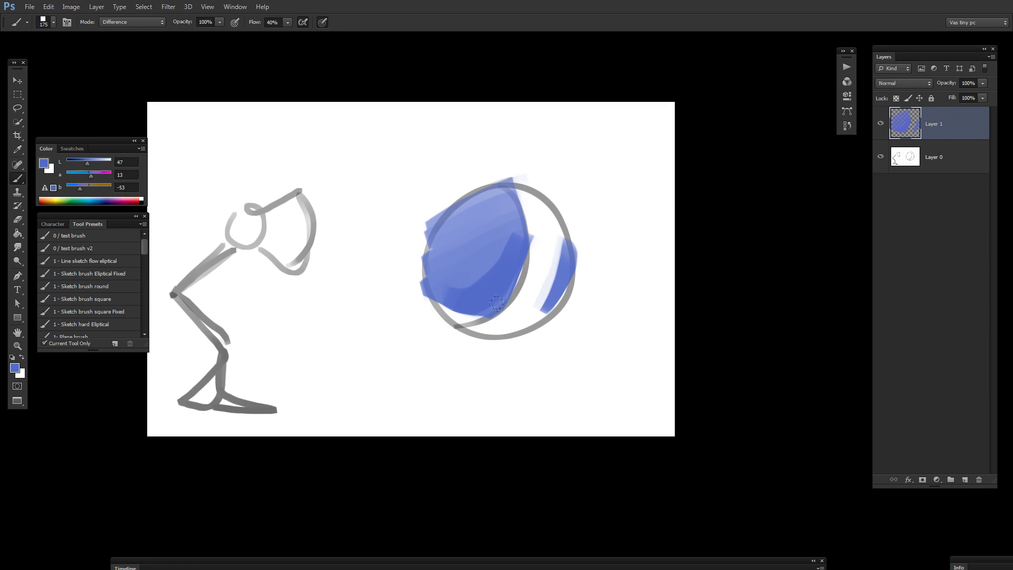
pyautogui.moveTo(527, 232); pyautogui.dragTo(469, 243)
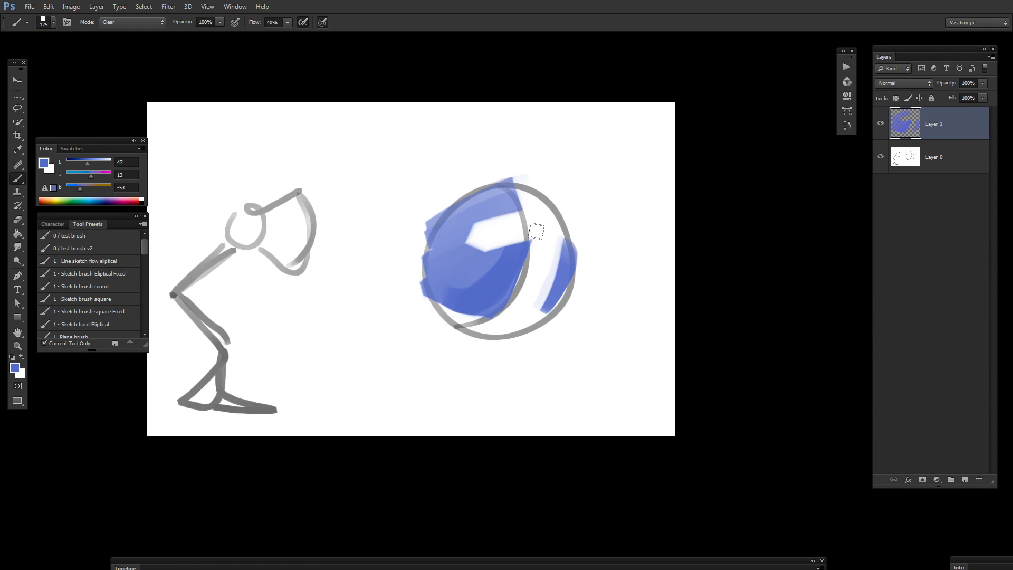
# Switch to the Paint Bucket tool, choose another blending mode for it, and apply fills around the ball.
pyautogui.press('w')
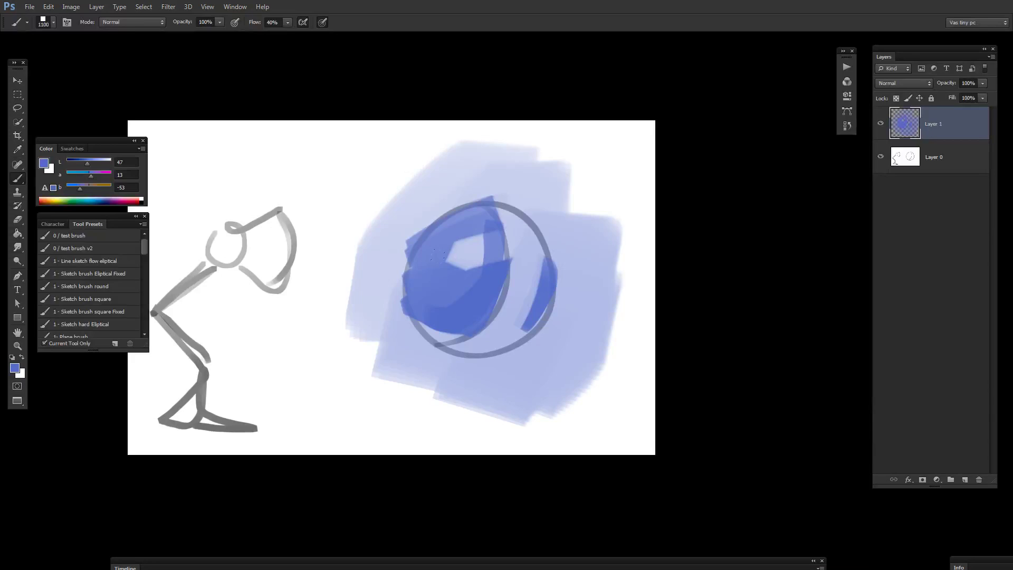
pyautogui.press('g')
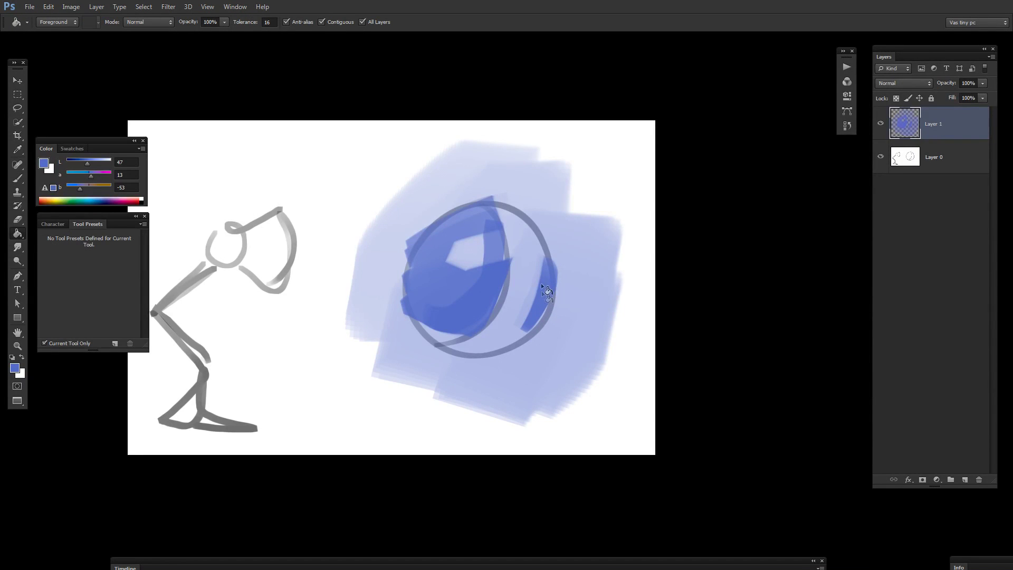
pyautogui.keyDown('shift'); pyautogui.rightClick(546, 346); pyautogui.keyUp('shift')
pyautogui.click(604, 253)
pyautogui.click(590, 300)
pyautogui.click(531, 185)
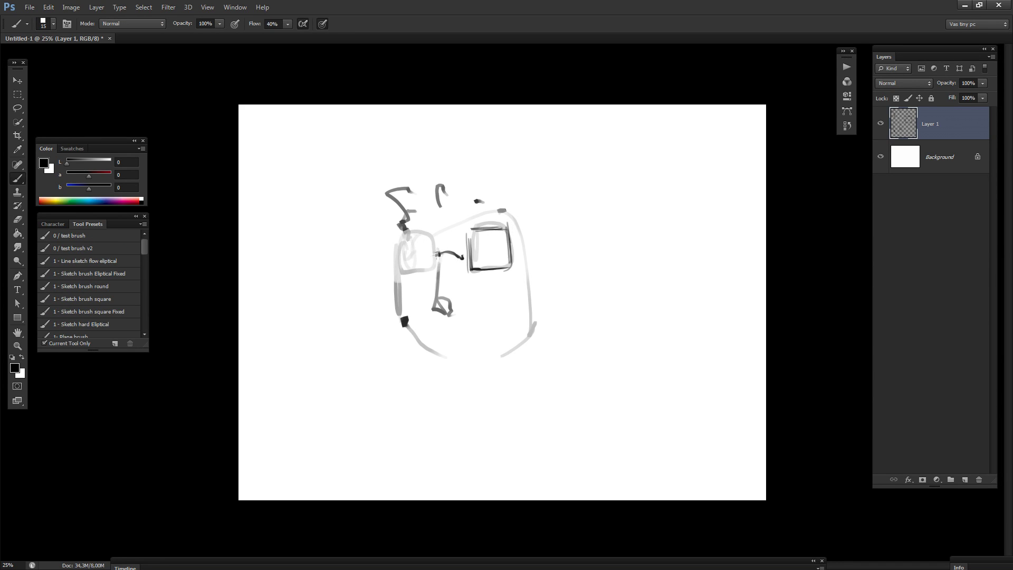
# Outline the smaller square lens of the glasses and sketch the round eyes, pupils and mouth on the face.
pyautogui.moveTo(403, 237); pyautogui.dragTo(428, 236)
pyautogui.moveTo(429, 238)
pyautogui.mouseDown()
pyautogui.moveTo(431, 268)
pyautogui.moveTo(400, 268)
pyautogui.mouseUp()
pyautogui.moveTo(399, 268); pyautogui.dragTo(421, 268)
pyautogui.moveTo(491, 234); pyautogui.dragTo(477, 250)
pyautogui.moveTo(406, 244); pyautogui.dragTo(424, 254)
pyautogui.moveTo(488, 247); pyautogui.dragTo(488, 250)
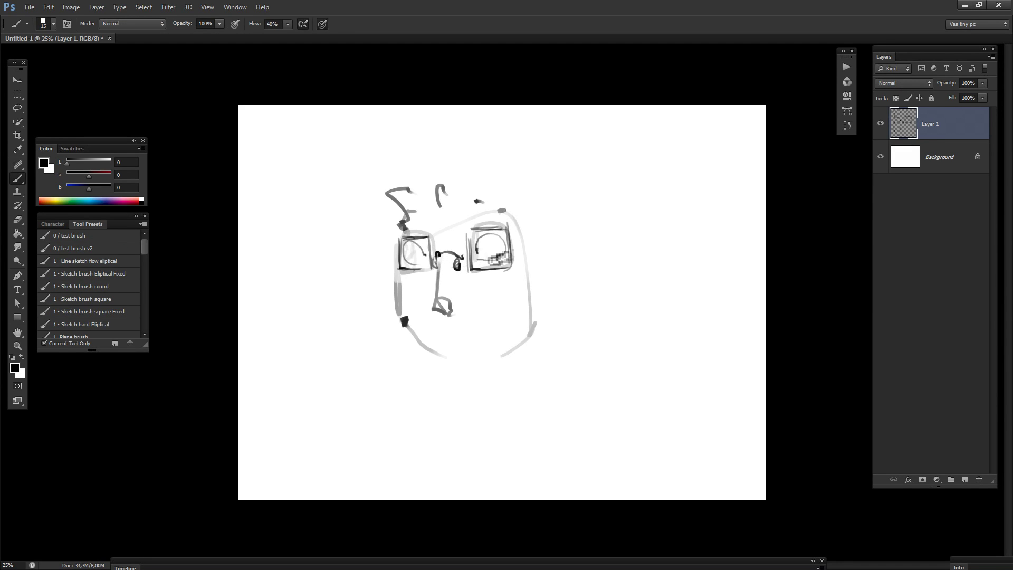
pyautogui.moveTo(415, 253); pyautogui.dragTo(483, 285)
pyautogui.moveTo(442, 339); pyautogui.dragTo(431, 348)
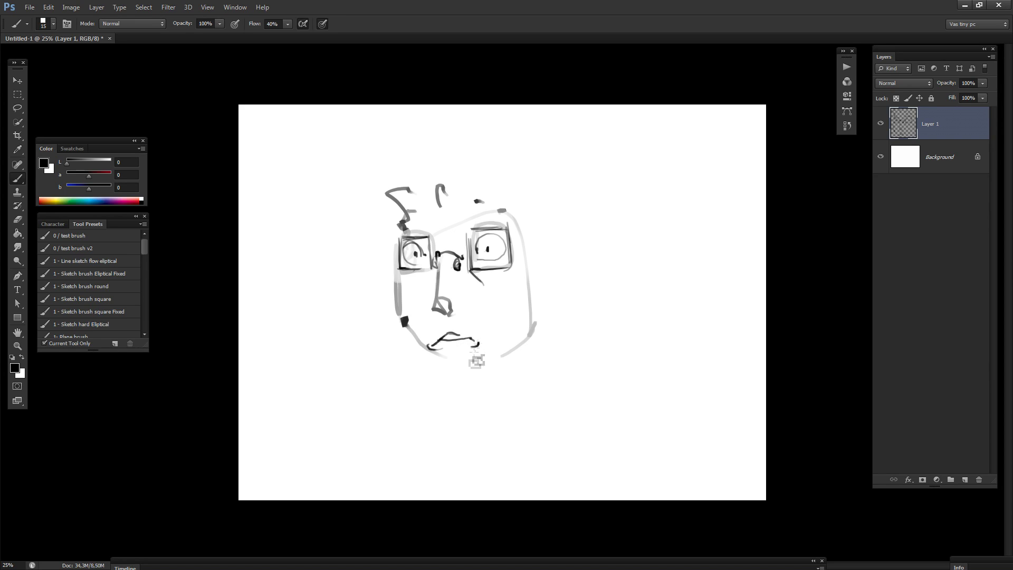
# Lighten the outer cheek line with the Eraser and brush in cheek and under-eye lines with a slightly larger brush.
pyautogui.press('e')
pyautogui.moveTo(399, 285); pyautogui.dragTo(405, 325)
pyautogui.press('b')
pyautogui.press(']')
pyautogui.moveTo(397, 280); pyautogui.dragTo(409, 293)
pyautogui.moveTo(484, 276); pyautogui.dragTo(505, 289)
pyautogui.moveTo(430, 274); pyautogui.dragTo(400, 297)
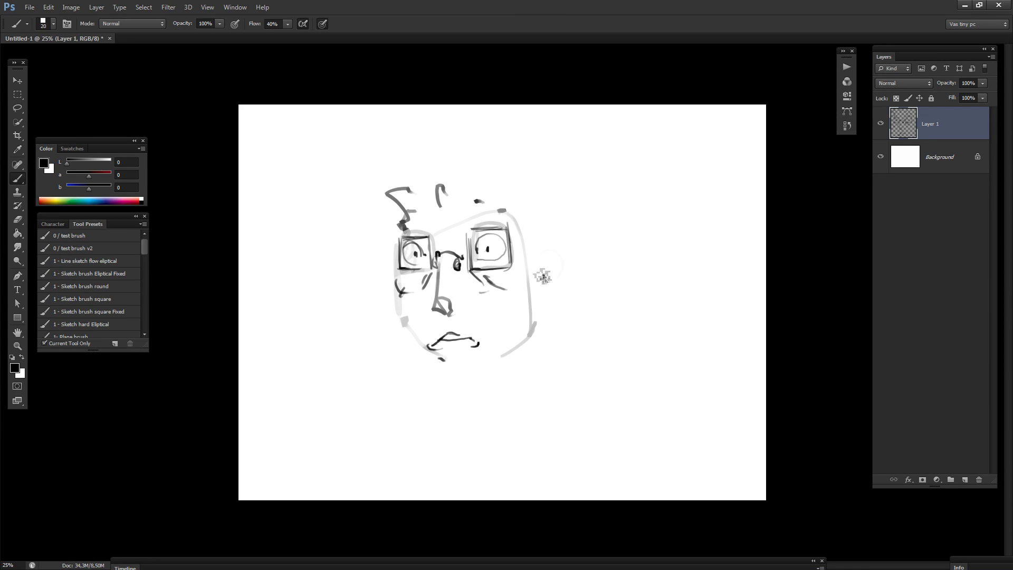
# Draw the ear, eyebrows, cheek contour, lower lip, chin and jawline of the face.
pyautogui.moveTo(531, 270); pyautogui.dragTo(537, 290)
pyautogui.moveTo(529, 243); pyautogui.dragTo(531, 248)
pyautogui.moveTo(481, 214); pyautogui.dragTo(503, 229)
pyautogui.moveTo(424, 232); pyautogui.dragTo(413, 235)
pyautogui.moveTo(403, 294); pyautogui.dragTo(415, 346)
pyautogui.moveTo(433, 372)
pyautogui.mouseDown()
pyautogui.moveTo(458, 380)
pyautogui.moveTo(472, 353)
pyautogui.mouseUp()
pyautogui.press('[')
pyautogui.moveTo(430, 361)
pyautogui.mouseDown()
pyautogui.moveTo(437, 375)
pyautogui.moveTo(515, 360)
pyautogui.mouseUp()
pyautogui.moveTo(516, 359); pyautogui.dragTo(527, 299)
# Move the face sketch down and outline a tall, wavy quiff above it with a larger brush.
pyautogui.keyDown('ctrl'); pyautogui.moveTo(421, 187); pyautogui.dragTo(421, 226); pyautogui.keyUp('ctrl')
pyautogui.press(']')
pyautogui.press(']')
pyautogui.press(']')
pyautogui.press(']')
pyautogui.press(']')
pyautogui.press(']')
pyautogui.press(']')
pyautogui.moveTo(419, 224)
pyautogui.mouseDown()
pyautogui.moveTo(412, 210)
pyautogui.moveTo(439, 132)
pyautogui.moveTo(480, 128)
pyautogui.mouseUp()
pyautogui.moveTo(514, 211)
pyautogui.mouseDown()
pyautogui.moveTo(603, 168)
pyautogui.moveTo(633, 178)
pyautogui.mouseUp()
pyautogui.click(650, 179)
# Darken the lower parts of the lenses and softly shade the nose, cheek and quiff with the soft round brush.
pyautogui.moveTo(505, 301); pyautogui.dragTo(472, 307)
pyautogui.moveTo(421, 307); pyautogui.dragTo(413, 307)
pyautogui.press('F2')
pyautogui.moveTo(449, 336); pyautogui.dragTo(441, 349)
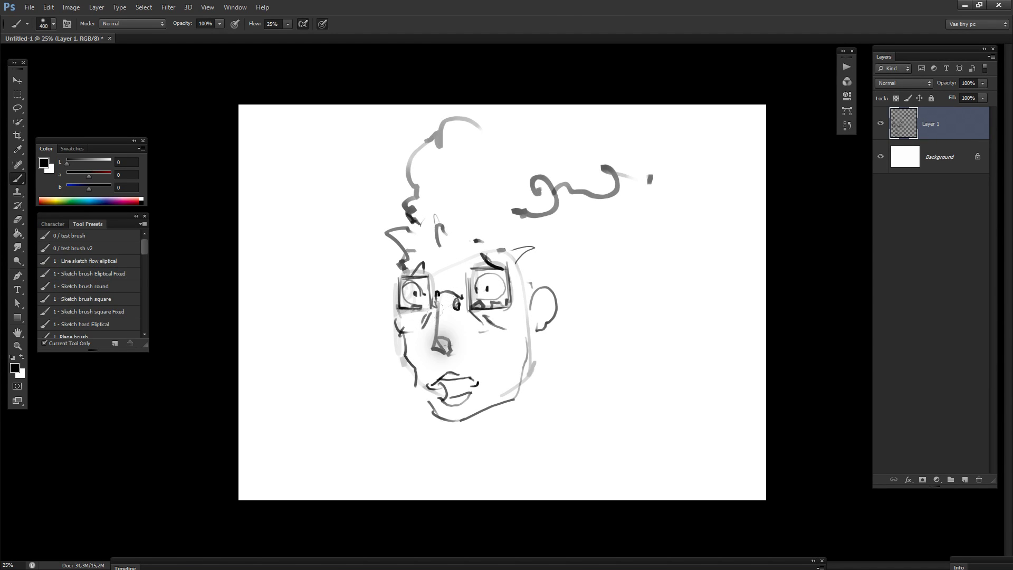
pyautogui.click(416, 320)
pyautogui.moveTo(416, 255); pyautogui.dragTo(444, 248)
pyautogui.hotkey('ctrl', 'z')
pyautogui.moveTo(437, 174)
pyautogui.mouseDown()
pyautogui.moveTo(519, 216)
pyautogui.moveTo(649, 141)
pyautogui.mouseUp()
# Shade the hairline, the tuft above the brow and the inside of the ear with another preset brush.
pyautogui.press('F3')
pyautogui.moveTo(516, 264)
pyautogui.mouseDown()
pyautogui.moveTo(409, 248)
pyautogui.moveTo(401, 234)
pyautogui.mouseUp()
pyautogui.moveTo(491, 235); pyautogui.dragTo(502, 247)
pyautogui.moveTo(542, 299); pyautogui.dragTo(537, 327)
# Return to the sketch brush, darken the mouth and draw the folds running from the nose around it.
pyautogui.press('F1')
pyautogui.press(']')
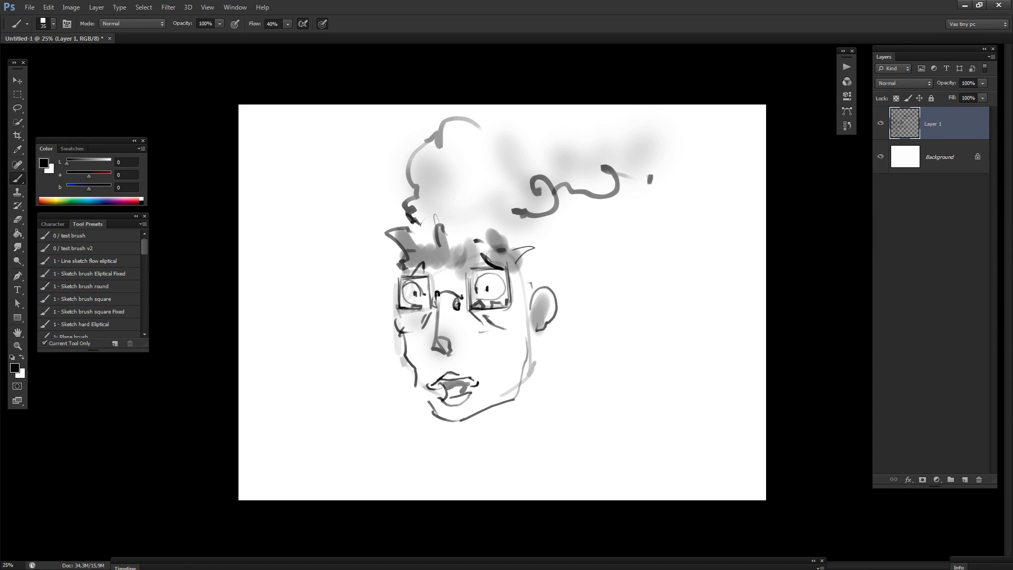
pyautogui.moveTo(453, 374)
pyautogui.mouseDown()
pyautogui.moveTo(478, 390)
pyautogui.moveTo(433, 391)
pyautogui.mouseUp()
pyautogui.press('[')
pyautogui.moveTo(455, 353); pyautogui.dragTo(477, 384)
pyautogui.moveTo(430, 360)
pyautogui.mouseDown()
pyautogui.moveTo(425, 388)
pyautogui.moveTo(451, 377)
pyautogui.mouseUp()
# Add dark strokes to the sideburn, ear and back of the jaw, and reinforce the glasses frame and bridge.
pyautogui.moveTo(525, 346); pyautogui.dragTo(538, 390)
pyautogui.moveTo(537, 300); pyautogui.dragTo(538, 323)
pyautogui.moveTo(520, 267); pyautogui.dragTo(531, 296)
pyautogui.moveTo(545, 331); pyautogui.dragTo(536, 346)
pyautogui.moveTo(525, 269); pyautogui.dragTo(536, 288)
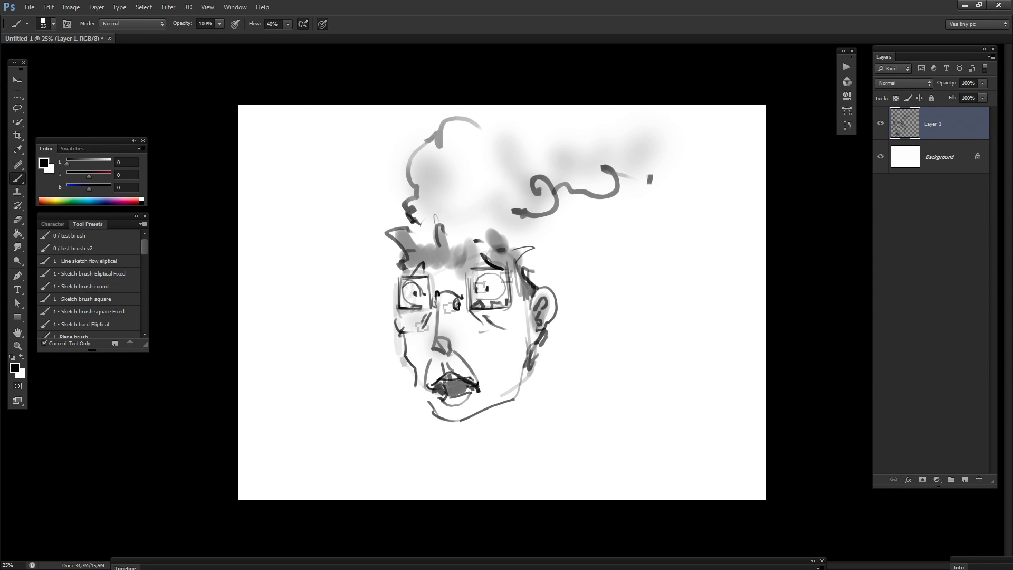
pyautogui.moveTo(396, 307); pyautogui.dragTo(401, 324)
pyautogui.moveTo(399, 278)
pyautogui.mouseDown()
pyautogui.moveTo(396, 306)
pyautogui.moveTo(457, 307)
pyautogui.mouseUp()
pyautogui.moveTo(428, 277); pyautogui.dragTo(431, 306)
# Sketch the neck, collar and shoulder lines below the head.
pyautogui.moveTo(464, 416); pyautogui.dragTo(471, 437)
pyautogui.moveTo(533, 398); pyautogui.dragTo(552, 438)
pyautogui.moveTo(488, 444); pyautogui.dragTo(546, 445)
pyautogui.moveTo(549, 444); pyautogui.dragTo(596, 480)
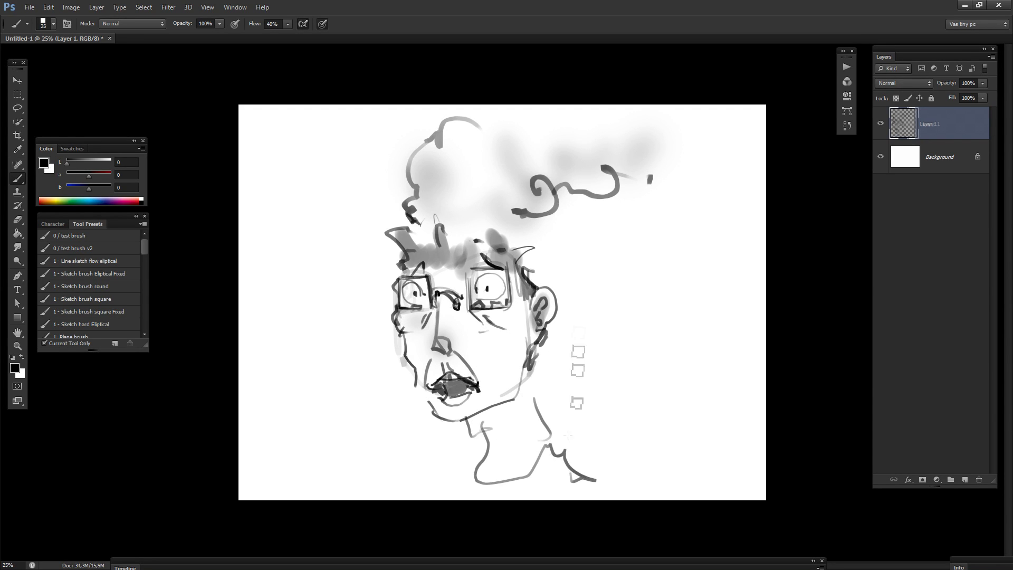
# Choose a beige foreground colour and paint the skin of the face and neck behind the line work.
pyautogui.press(']')
pyautogui.click(14, 367)
pyautogui.click(505, 283)
pyautogui.click(400, 205)
pyautogui.click(609, 161)
pyautogui.moveTo(493, 295)
pyautogui.mouseDown()
pyautogui.moveTo(511, 343)
pyautogui.moveTo(464, 274)
pyautogui.mouseUp()
pyautogui.hotkey('ctrl', 'z')
pyautogui.hotkey('shift', 'alt', 'f')
pyautogui.moveTo(475, 355)
pyautogui.mouseDown()
pyautogui.moveTo(501, 475)
pyautogui.moveTo(548, 296)
pyautogui.mouseUp()
# Choose a muted blue foreground colour and paint the quiff behind its outlines.
pyautogui.click(15, 368)
pyautogui.click(502, 220)
pyautogui.click(397, 205)
pyautogui.press('Return')
pyautogui.press('[')
pyautogui.press('[')
pyautogui.press('[')
pyautogui.press('[')
pyautogui.moveTo(430, 232)
pyautogui.mouseDown()
pyautogui.moveTo(422, 164)
pyautogui.moveTo(470, 156)
pyautogui.moveTo(505, 211)
pyautogui.moveTo(536, 124)
pyautogui.moveTo(614, 136)
pyautogui.moveTo(533, 216)
pyautogui.mouseUp()
# Load Layer 1's pixels as a selection, paint a sampled olive-grey over the forehead in Behind mode, and deselect.
pyautogui.press(']')
pyautogui.press(']')
pyautogui.press(']')
pyautogui.keyDown('ctrl'); pyautogui.click(908, 130); pyautogui.keyUp('ctrl')
pyautogui.keyDown('ctrl'); pyautogui.keyDown('shift'); pyautogui.click(901, 123); pyautogui.keyUp('shift'); pyautogui.keyUp('ctrl')
pyautogui.click(71, 335)
pyautogui.hotkey('shift', 'alt', 'q')
pyautogui.keyDown('alt'); pyautogui.click(448, 262); pyautogui.keyUp('alt')
pyautogui.moveTo(408, 243); pyautogui.dragTo(448, 301)
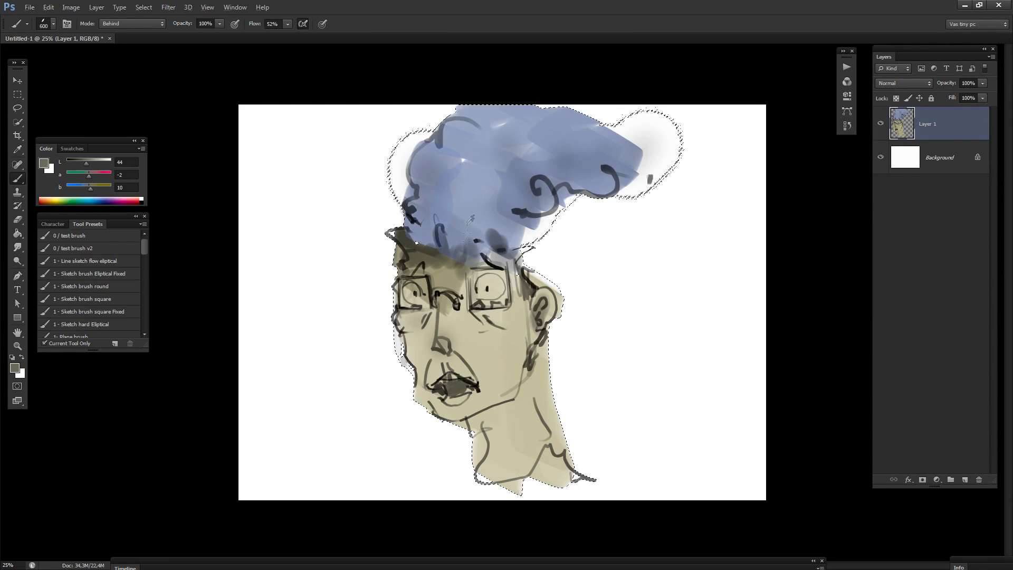
pyautogui.hotkey('ctrl', 'd')
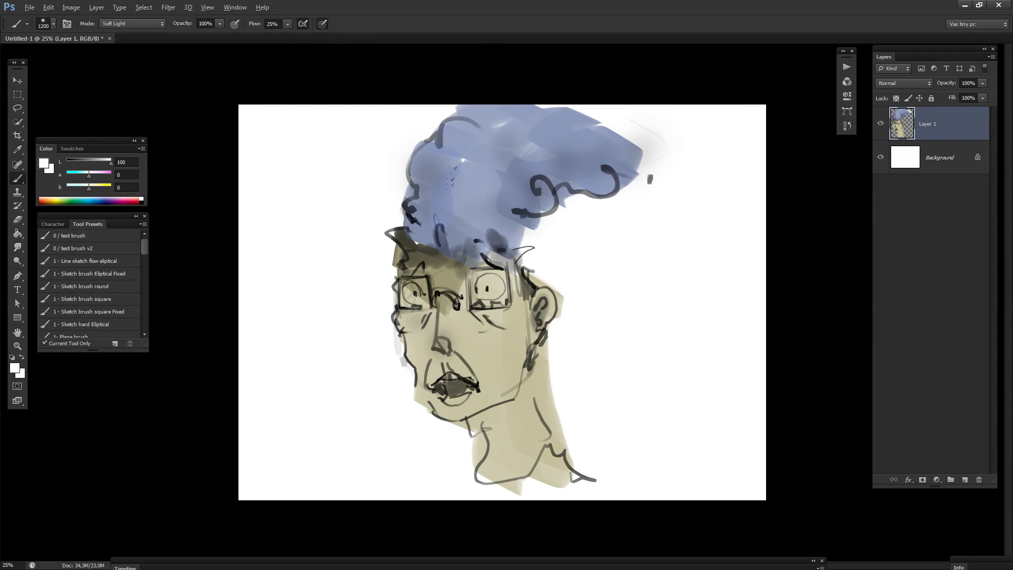
# Brush white highlights over the hair and face in Soft Light mode, and shift Layer 1 toward red with Color Balance.
pyautogui.moveTo(450, 179); pyautogui.dragTo(401, 369)
pyautogui.press('d')
pyautogui.hotkey('ctrl', 'b')
pyautogui.moveTo(777, 247); pyautogui.dragTo(764, 246)
pyautogui.moveTo(778, 221); pyautogui.dragTo(800, 222)
pyautogui.press('Return')
# Lighten the dark line work with Selective Color by lowering the Black amount of a colour range.
pyautogui.hotkey('ctrl', 'alt', 's')
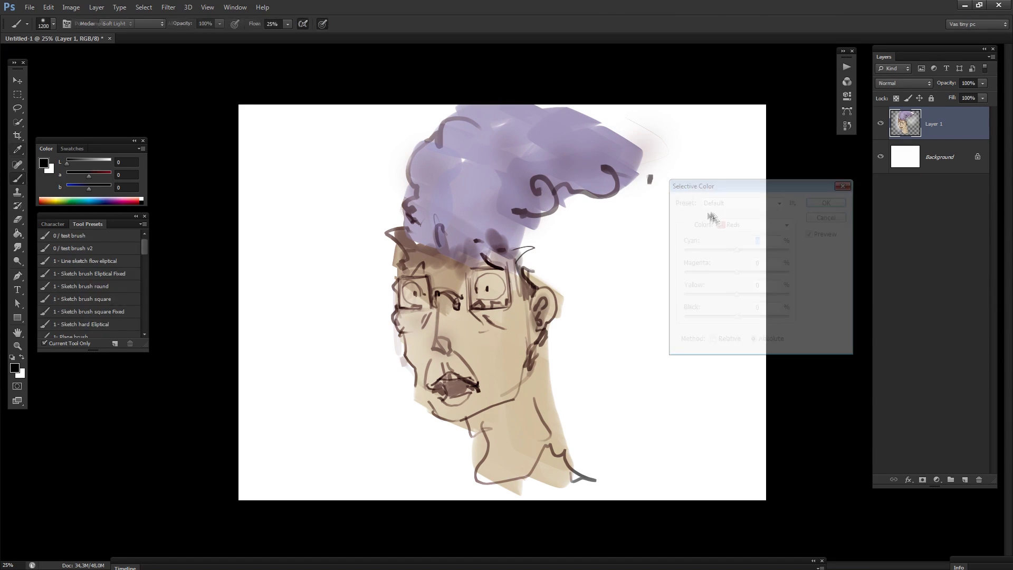
pyautogui.click(738, 225)
pyautogui.click(737, 315)
pyautogui.moveTo(736, 316); pyautogui.dragTo(718, 316)
pyautogui.press('Return')
pyautogui.press('b')
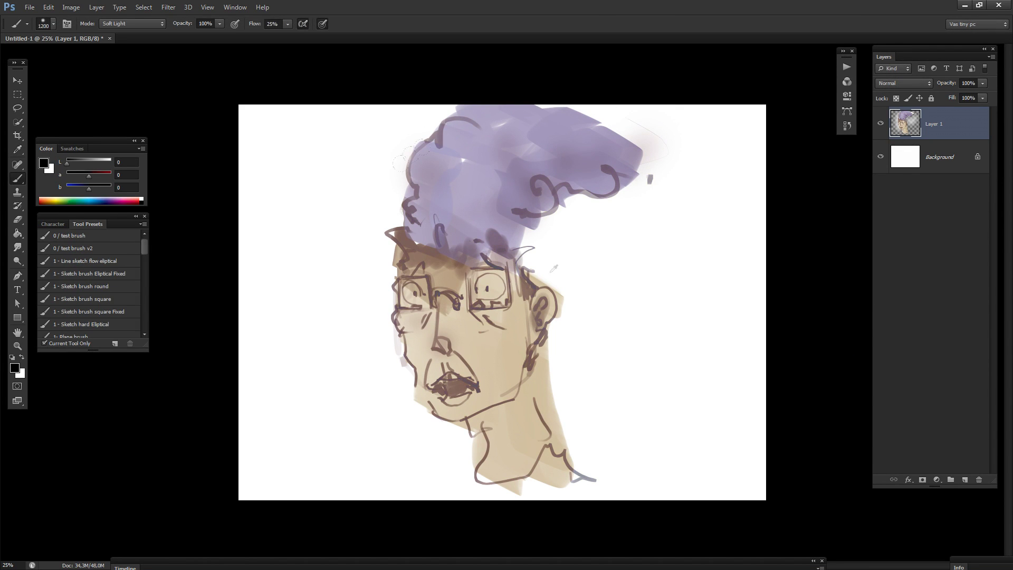
# Paint greyish-purple shadows on the cheek and neck and blend them with the Smudge tool.
pyautogui.hotkey('ctrl', '+')
pyautogui.hotkey('alt', 'shift', 'd')
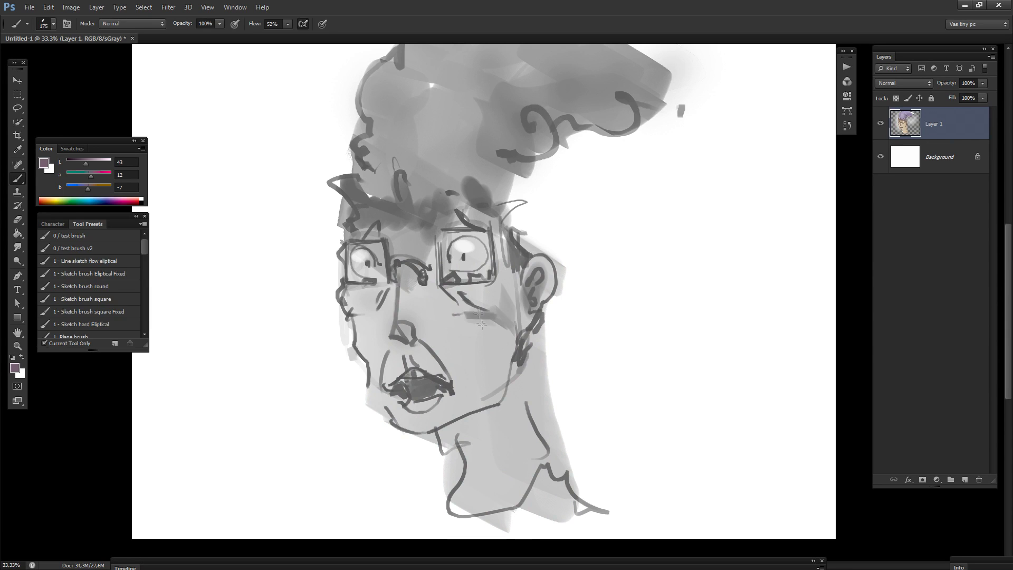
pyautogui.press('r')
pyautogui.moveTo(480, 316)
pyautogui.mouseDown()
pyautogui.moveTo(483, 348)
pyautogui.moveTo(533, 438)
pyautogui.mouseUp()
pyautogui.press('b')
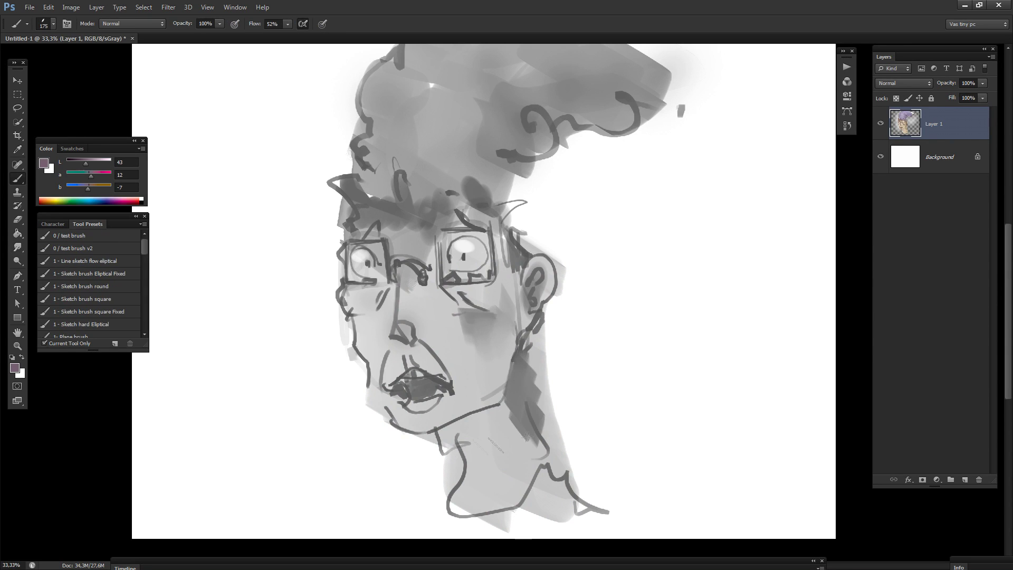
pyautogui.press('r')
pyautogui.moveTo(503, 401)
pyautogui.mouseDown()
pyautogui.moveTo(453, 438)
pyautogui.moveTo(504, 411)
pyautogui.mouseUp()
pyautogui.press('b')
# Choose a saturated red foreground colour and tint the nose with the brush in Soft Light mode.
pyautogui.keyDown('alt'); pyautogui.click(425, 321); pyautogui.keyUp('alt')
pyautogui.press('n')
pyautogui.click(440, 212)
pyautogui.press('Return')
pyautogui.hotkey('alt', 'shift', 'f')
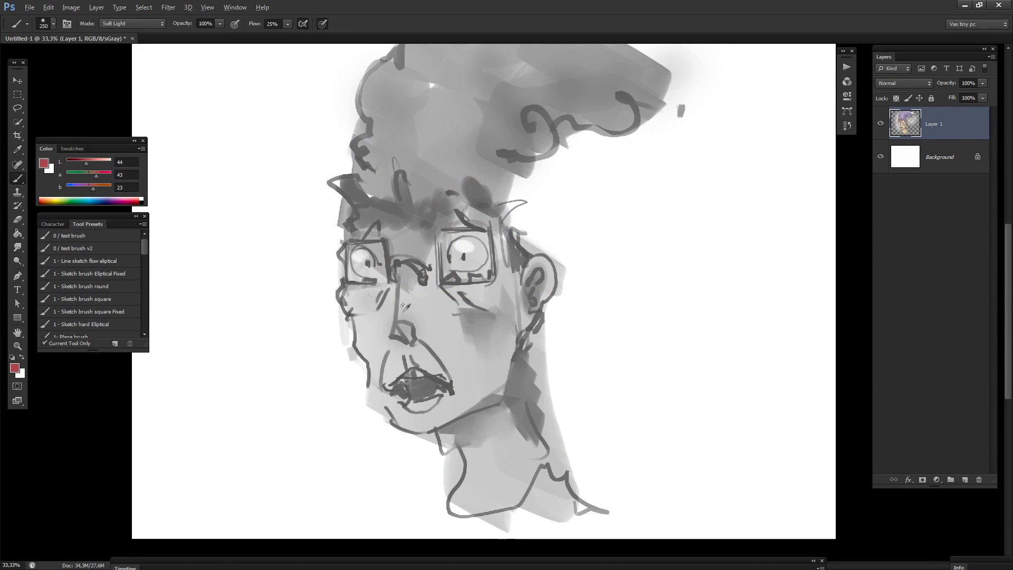
pyautogui.hotkey('alt', 'shift', 'f')
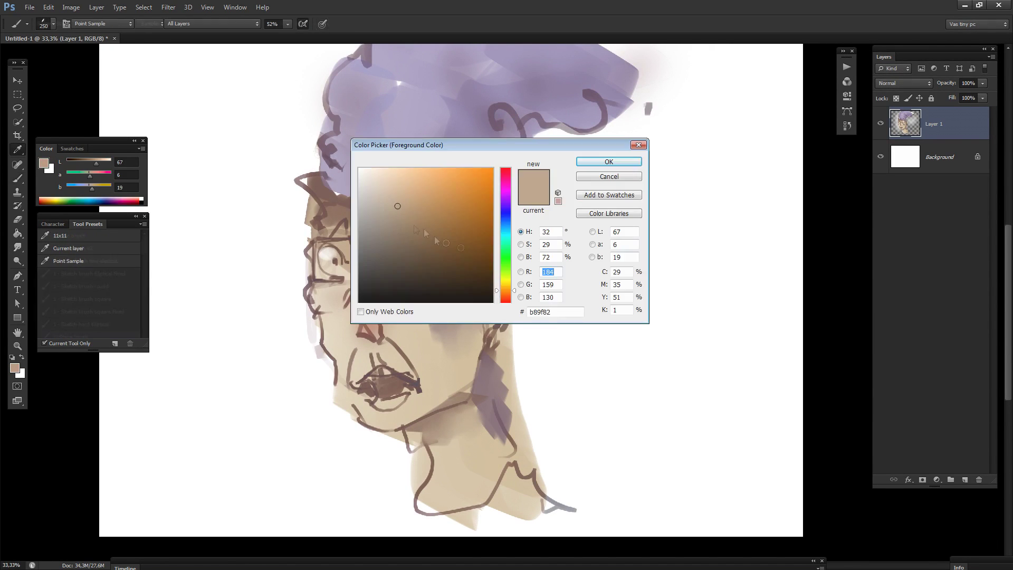
# Choose a blue-violet foreground colour and paint cool accents on the forehead and along the cheek.
pyautogui.press('Return')
pyautogui.hotkey('alt', 'shift', 'f')
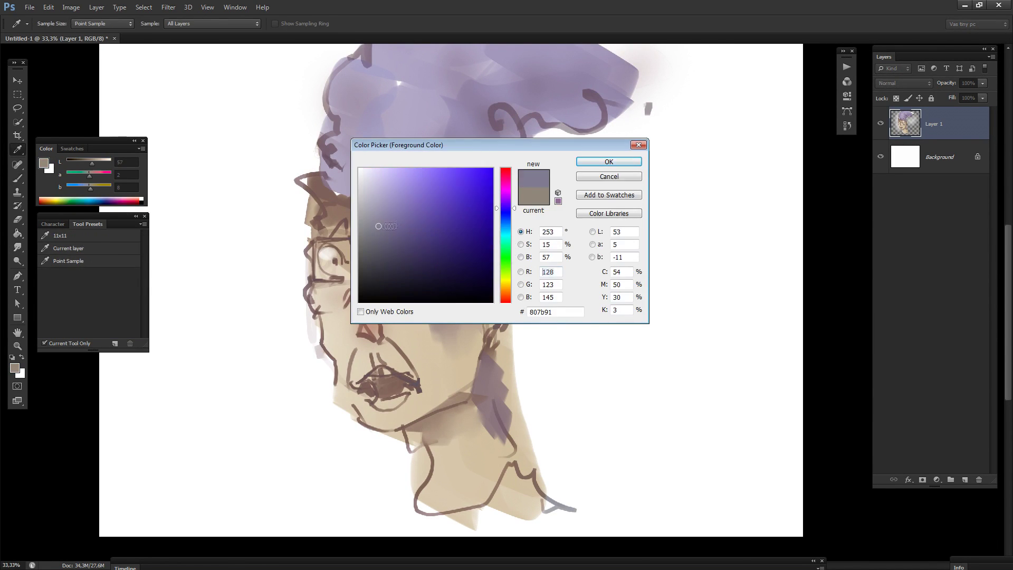
pyautogui.click(465, 235)
pyautogui.press('Return')
pyautogui.moveTo(464, 232); pyautogui.dragTo(467, 345)
pyautogui.press('r')
# Sample the reddish nose tone, paint the tip of the nose with it, and smudge it into the surrounding skin.
pyautogui.press('b')
pyautogui.press(']')
pyautogui.keyDown('alt'); pyautogui.click(364, 324); pyautogui.keyUp('alt')
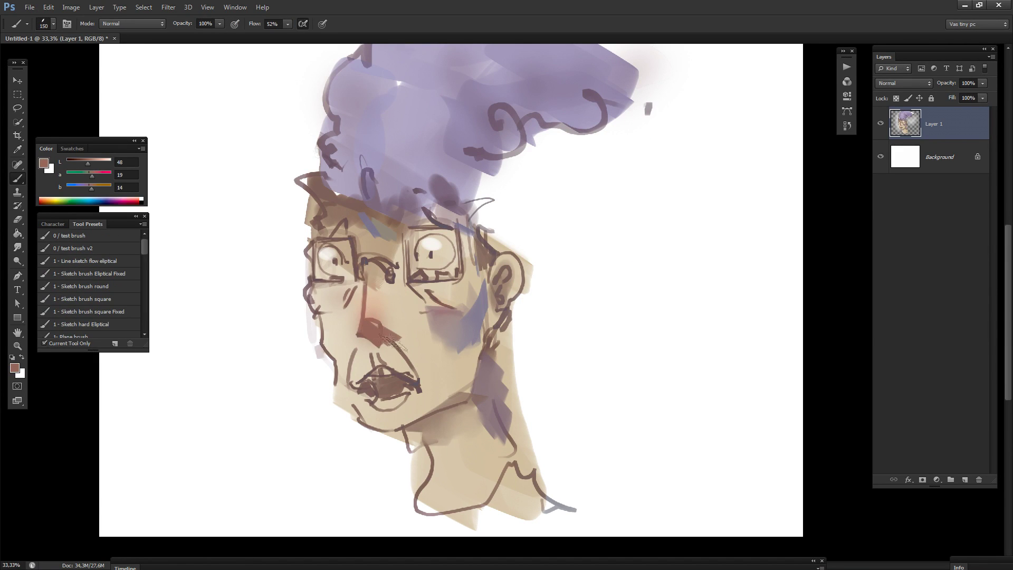
pyautogui.press('r')
pyautogui.moveTo(393, 343)
pyautogui.mouseDown()
pyautogui.moveTo(364, 341)
pyautogui.moveTo(386, 311)
pyautogui.mouseUp()
pyautogui.press('b')
# Choose a near-black foreground colour and draw sharper pupil details in the eyes.
pyautogui.keyDown('alt'); pyautogui.click(421, 275); pyautogui.keyUp('alt')
pyautogui.hotkey('alt', 'shift', 'f')
pyautogui.click(409, 284)
pyautogui.press('Return')
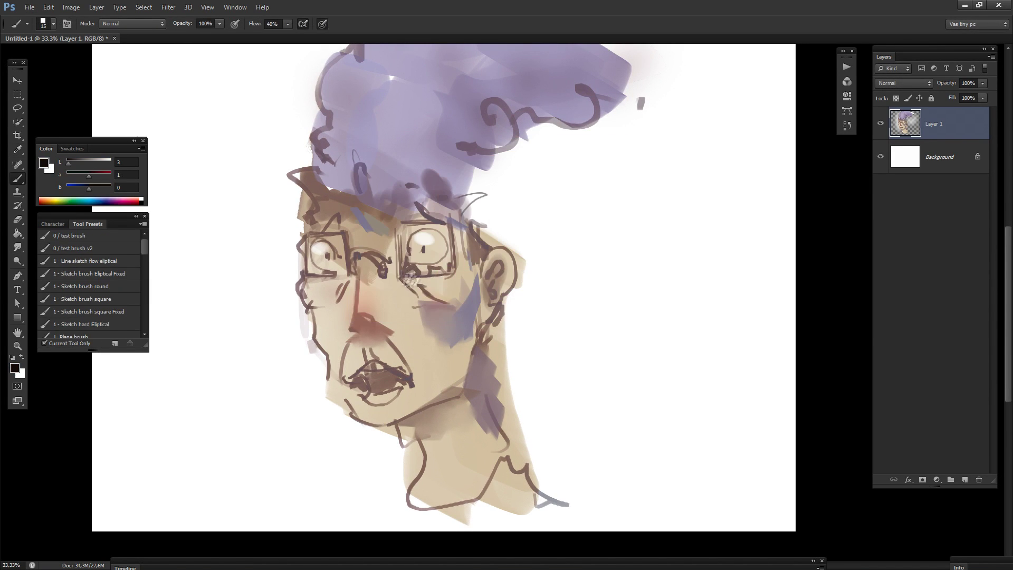
pyautogui.moveTo(421, 246); pyautogui.dragTo(419, 256)
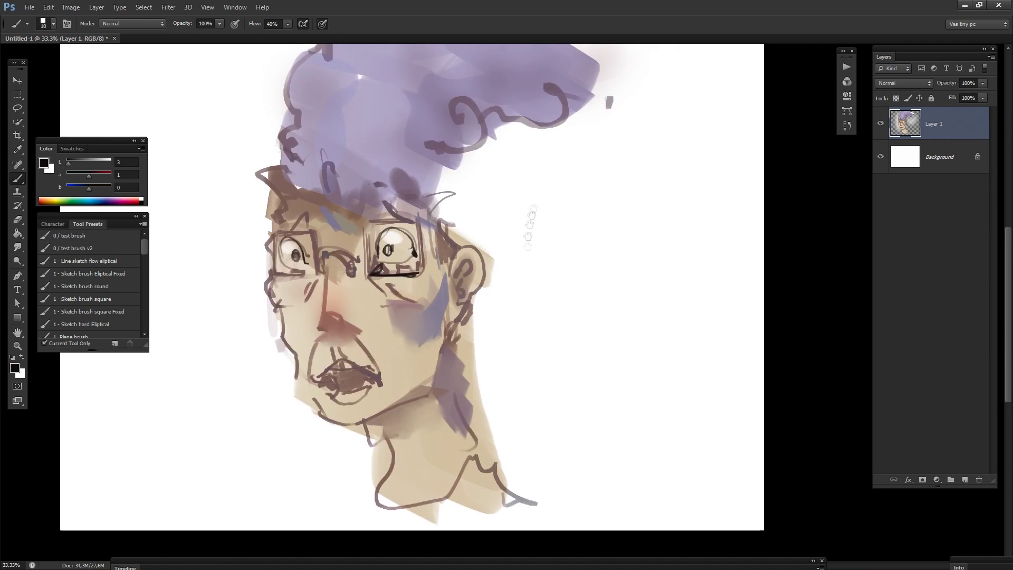